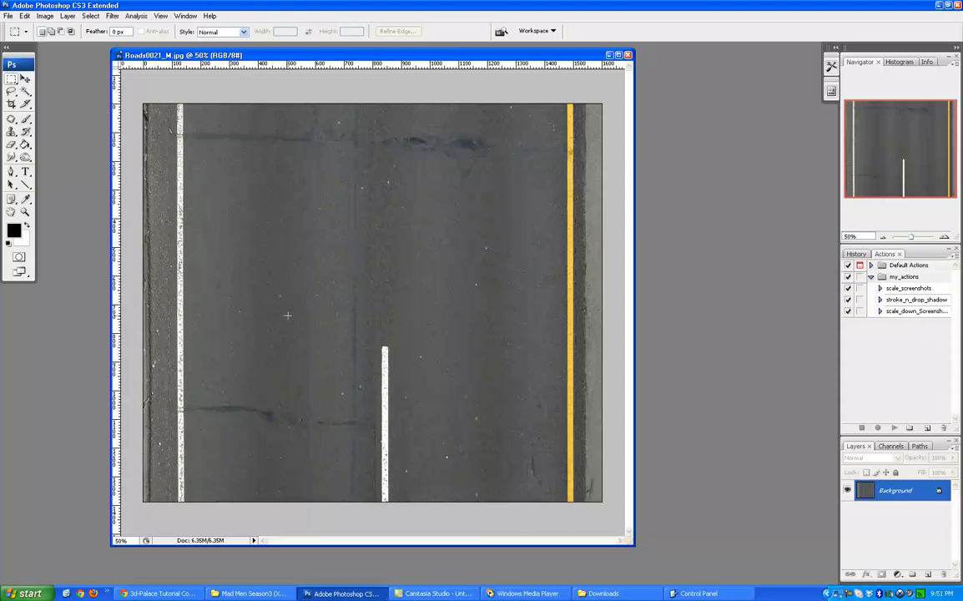
- Show the road texture in full screen mode with the menu bar, centred in the workspace
key("f")
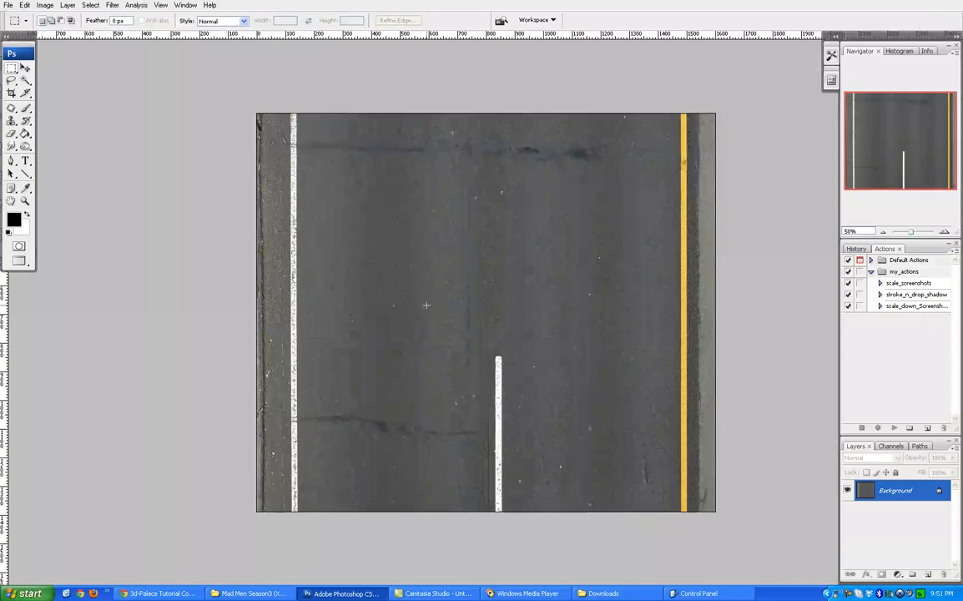
mouse_move(471, 271)
left_mouse_down()
mouse_move(512, 134)
mouse_move(355, 251)
mouse_move(451, 235)
mouse_move(413, 275)
left_mouse_up()
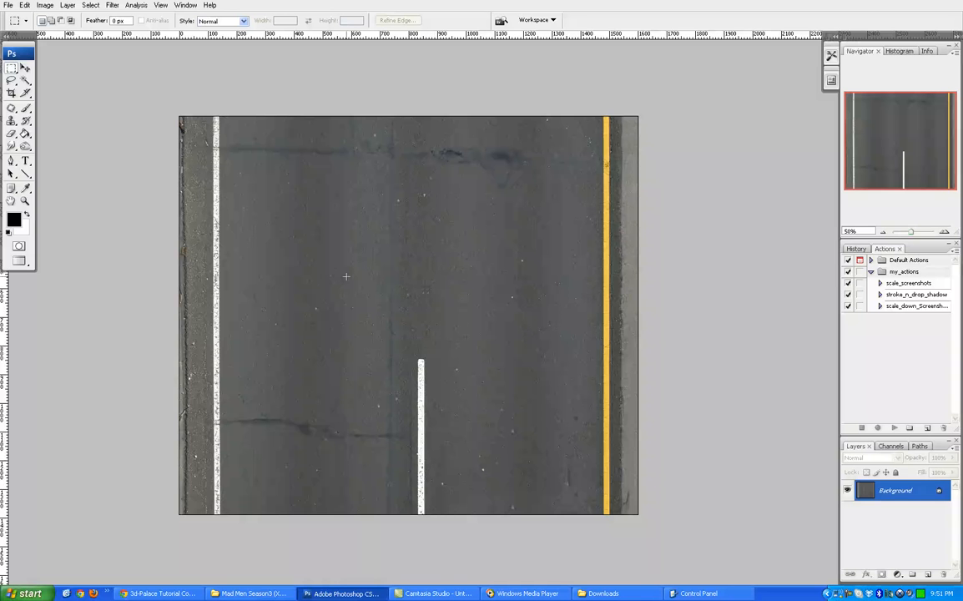
- Apply the Offset filter with 0 pixels horizontal and 400 pixels vertical, wrapping around undefined areas
left_click(113, 6)
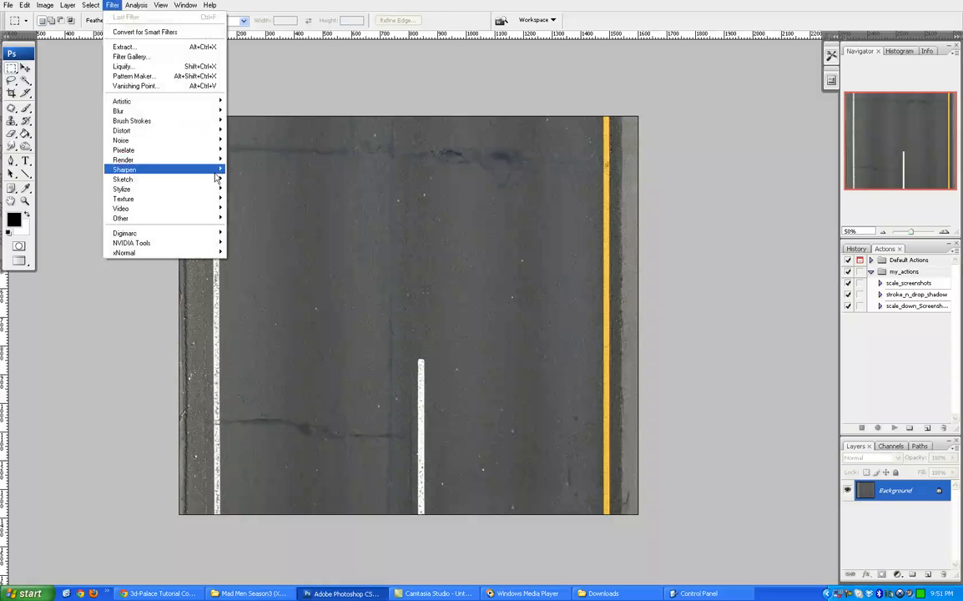
mouse_move(209, 218)
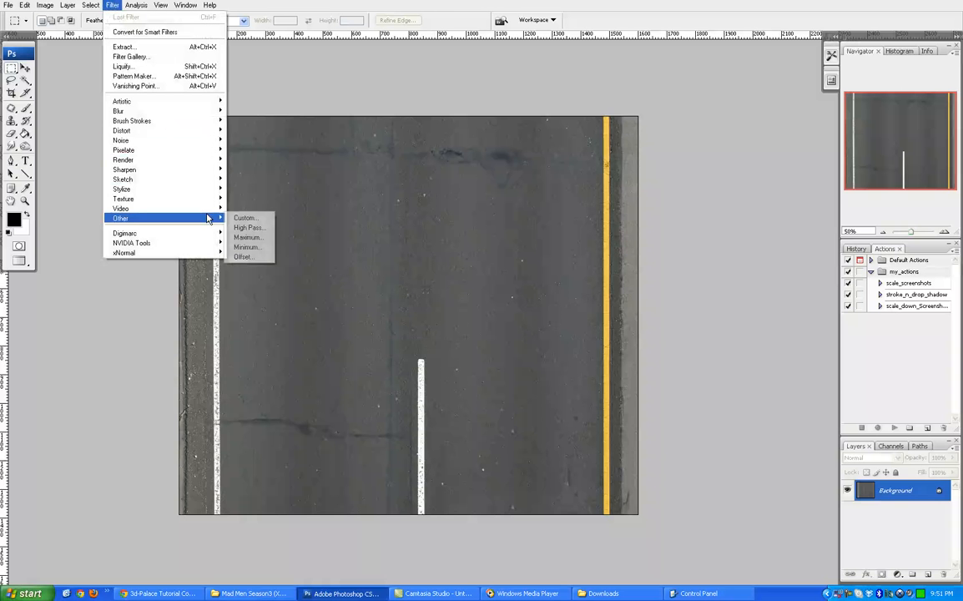
left_click(250, 257)
double_click(362, 317)
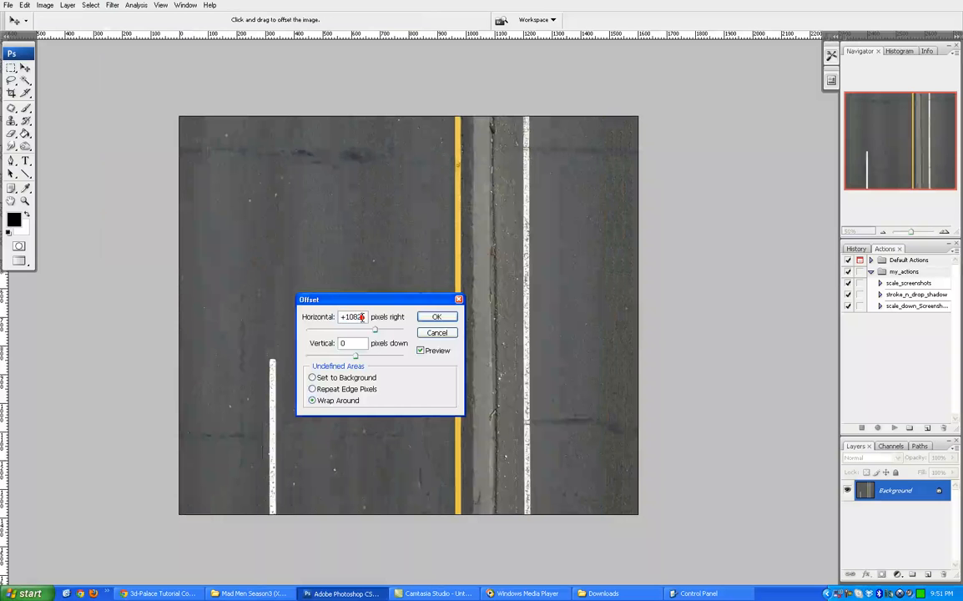
type("0")
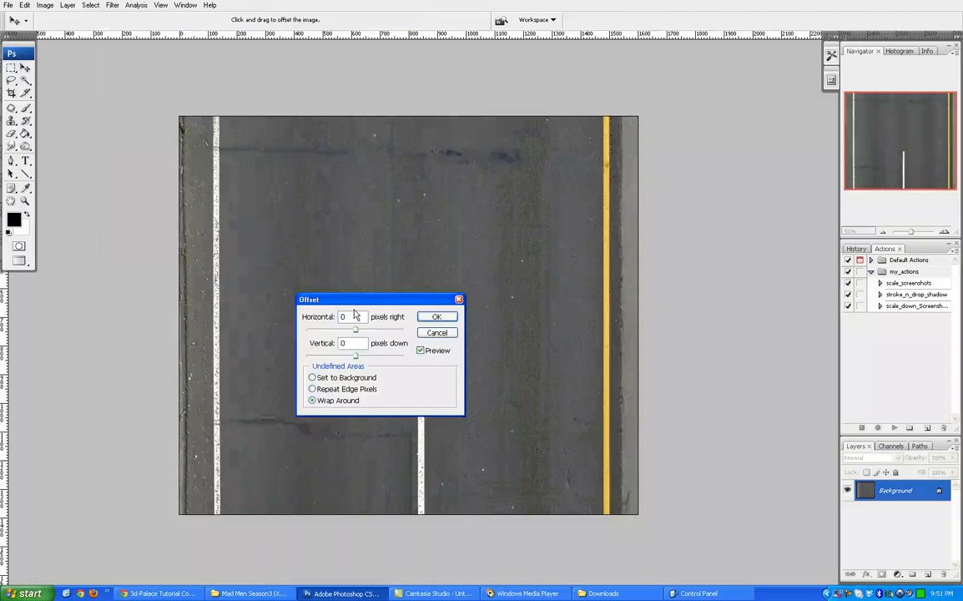
double_click(342, 343)
type("512")
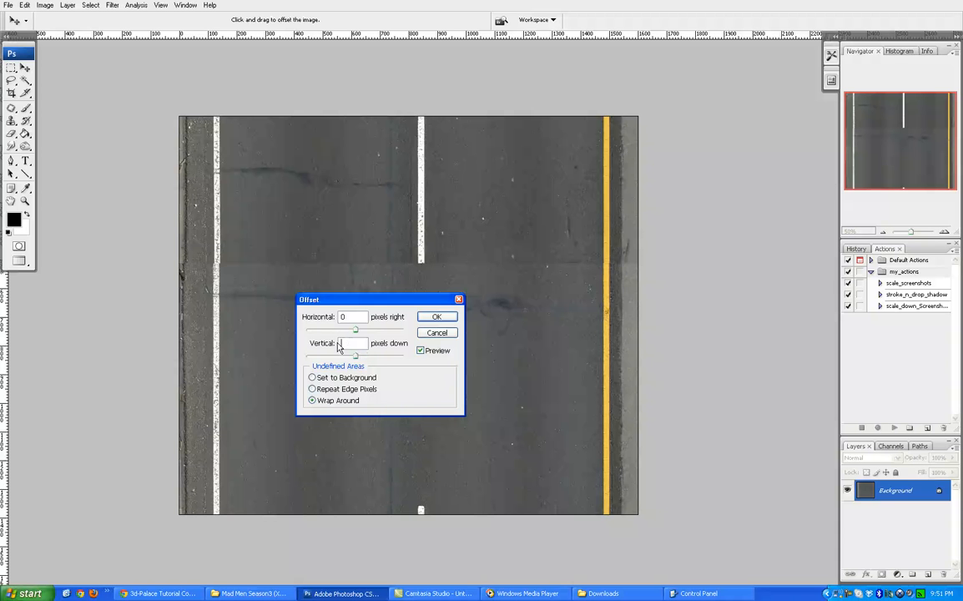
key("BackSpace")
key("BackSpace")
key("BackSpace")
type("400")
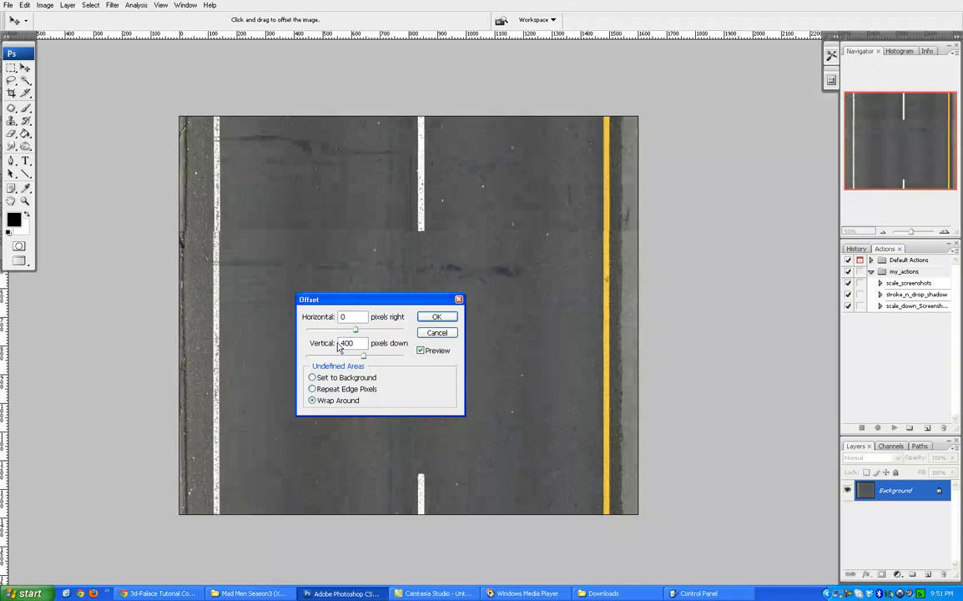
left_click(438, 318)
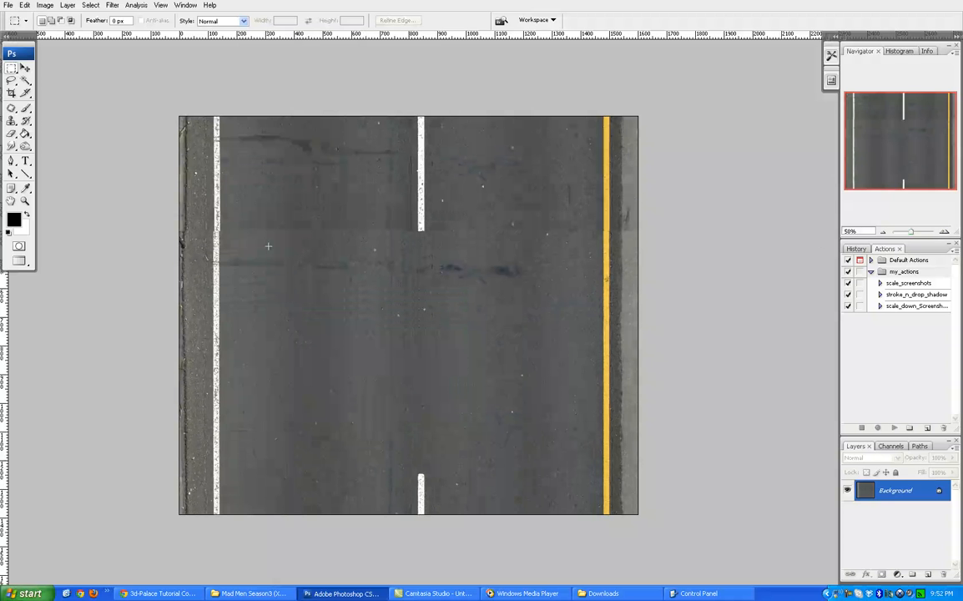
- Pick the Clone Stamp tool to retouch the horizontal seam across the road
left_click(944, 233)
left_click(944, 233)
mouse_move(341, 221)
left_mouse_down()
mouse_move(543, 308)
mouse_move(500, 345)
mouse_move(428, 332)
left_mouse_up()
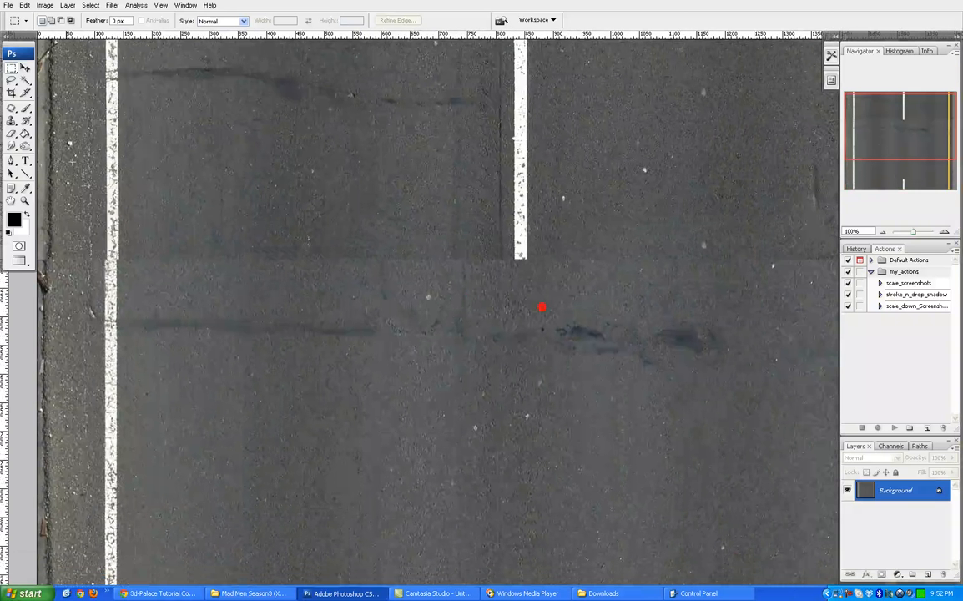
left_click(10, 123)
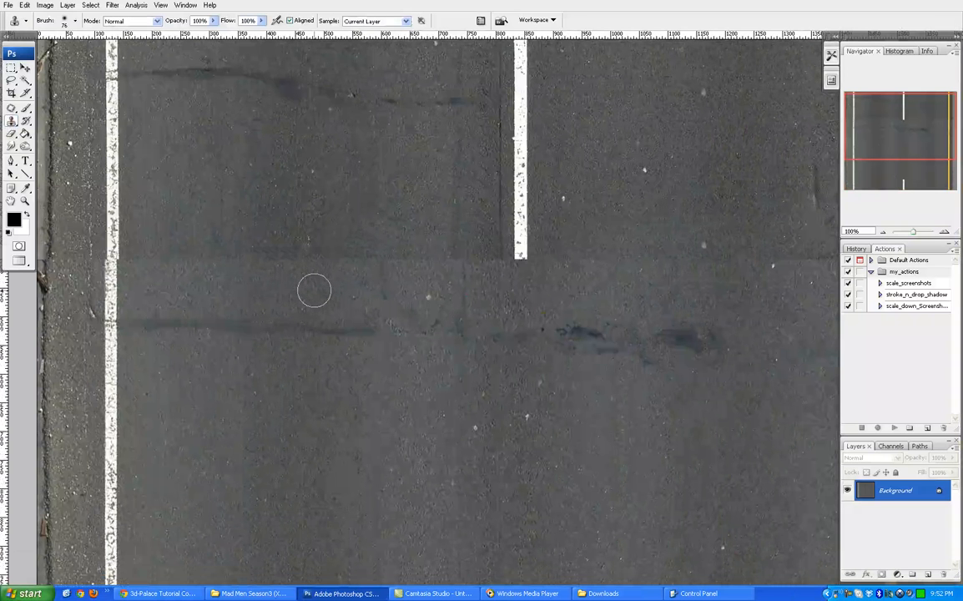
- Try to clone asphalt sampled just below the seam over part of the seam
left_click(313, 289, "alt")
mouse_move(207, 258)
left_mouse_down()
mouse_move(163, 262)
mouse_move(161, 252)
mouse_move(148, 263)
mouse_move(197, 252)
mouse_move(204, 263)
mouse_move(230, 246)
mouse_move(469, 301)
mouse_move(381, 332)
mouse_move(313, 252)
mouse_move(332, 315)
mouse_move(486, 333)
mouse_move(453, 268)
mouse_move(645, 200)
mouse_move(626, 297)
mouse_move(468, 226)
mouse_move(528, 278)
mouse_move(531, 194)
mouse_move(518, 228)
mouse_move(511, 146)
left_mouse_up()
key("ctrl+z")
- Clone an intact section of the yellow line from below the seam over the line's misaligned break
left_click_drag(690, 179, 342, 193)
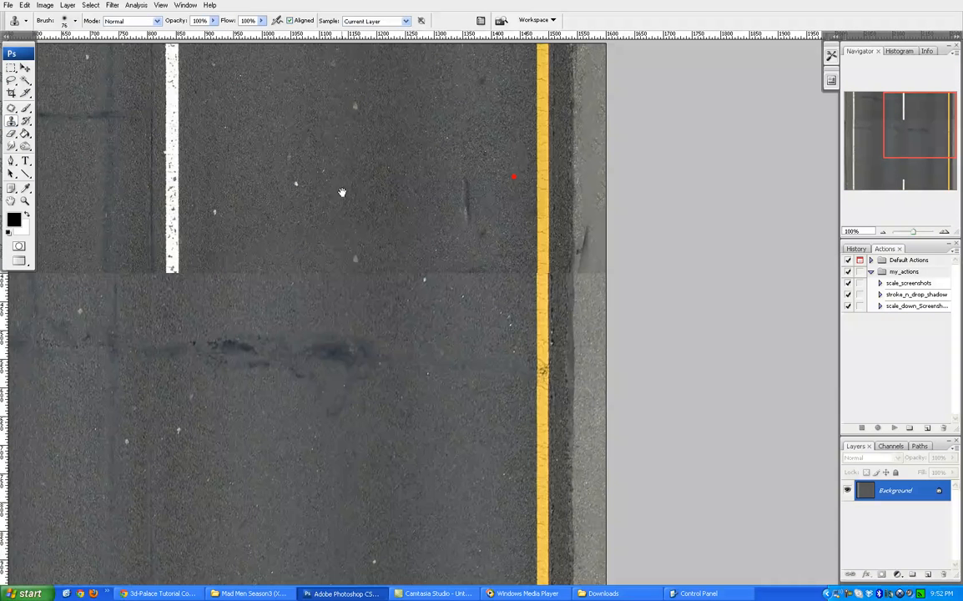
left_click_drag(418, 196, 359, 224)
mouse_move(456, 280)
left_mouse_down()
mouse_move(446, 274)
mouse_move(458, 286)
left_mouse_up()
left_click(943, 231)
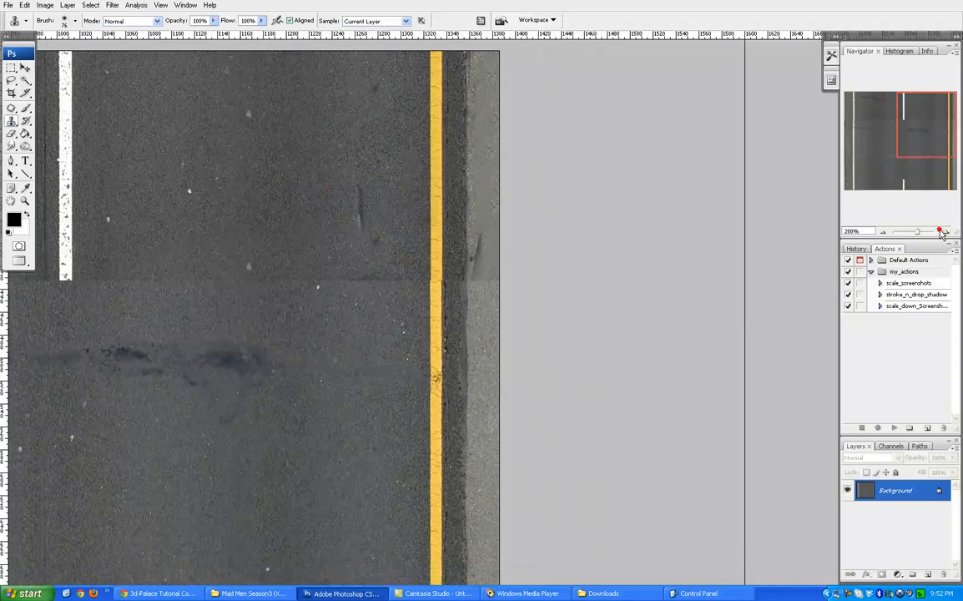
left_click(941, 231)
left_click_drag(426, 239, 187, 260)
left_click_drag(449, 193, 302, 253)
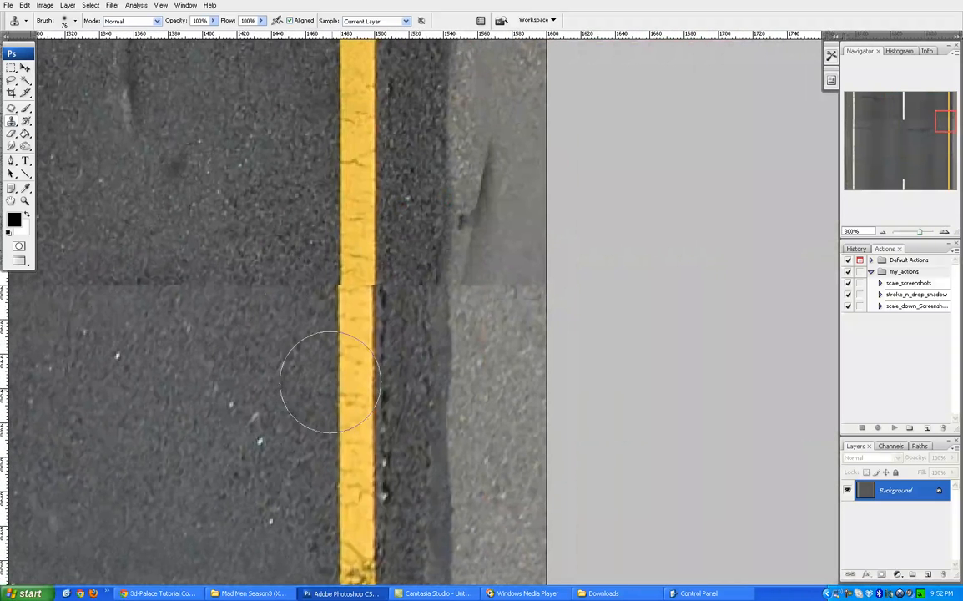
left_click(354, 434, "alt")
left_click(352, 297)
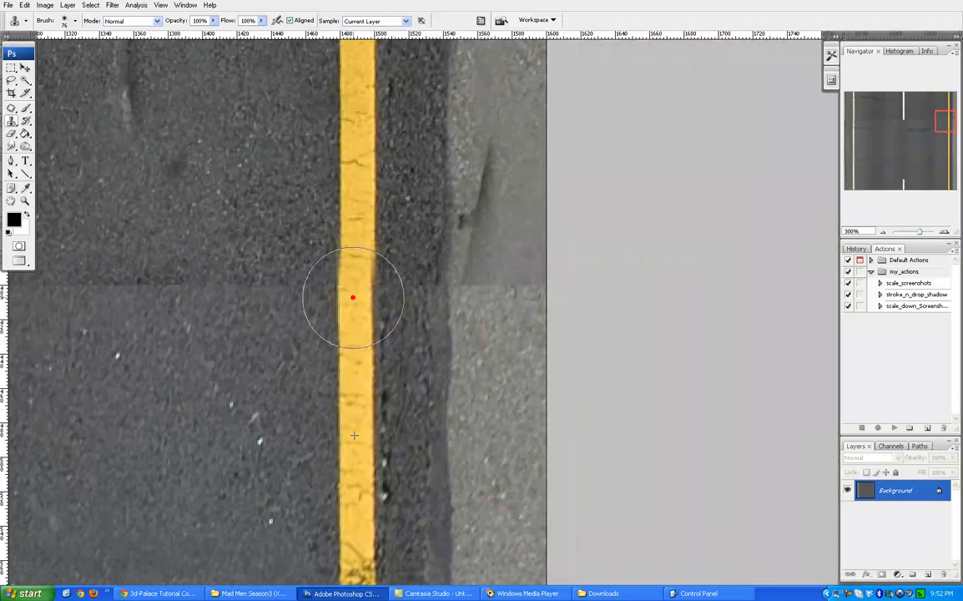
mouse_move(352, 297)
left_mouse_down()
mouse_move(356, 422)
mouse_move(354, 281)
left_mouse_up()
key("ctrl+z")
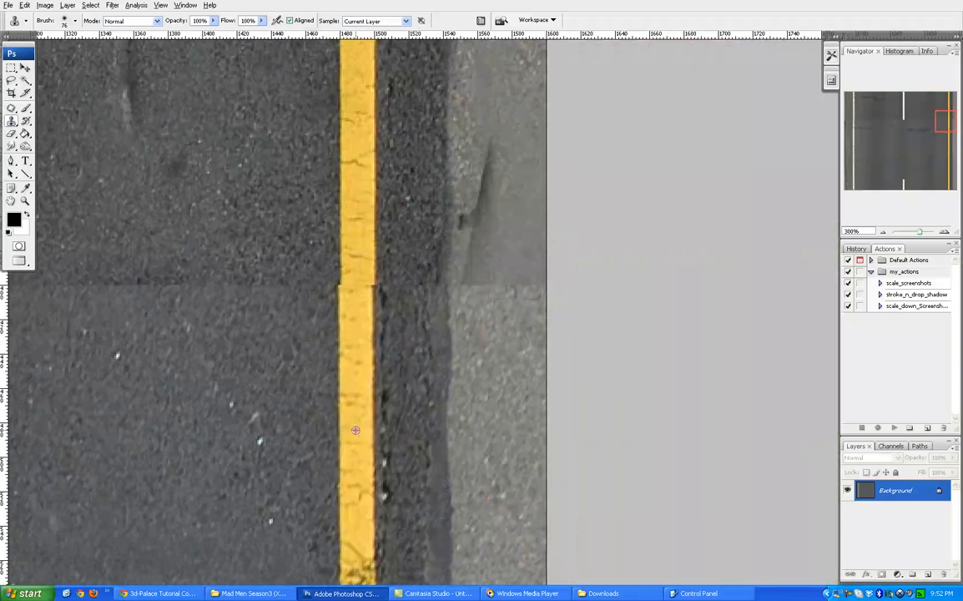
left_click(355, 433, "alt")
left_click(358, 288)
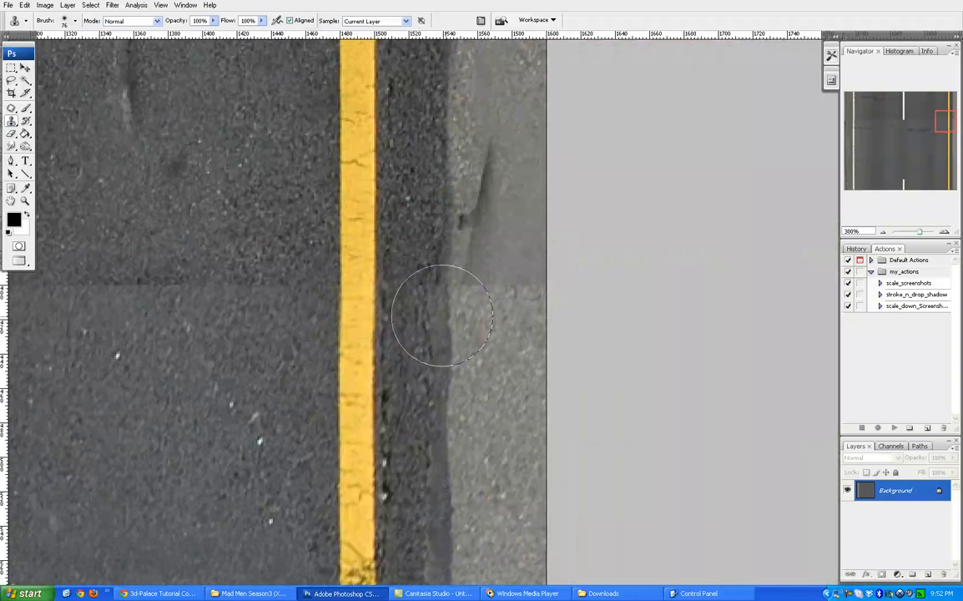
- Clone over the seam on the dark shoulder and light kerb beside the yellow line, removing the kerb's crack
left_click_drag(412, 328, 376, 343)
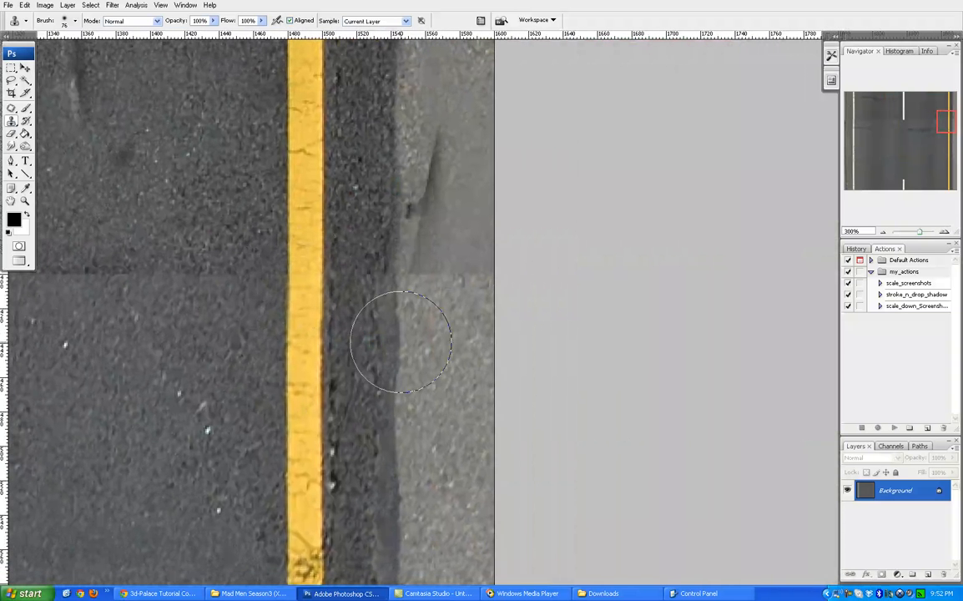
mouse_move(183, 327)
left_mouse_down()
mouse_move(513, 192)
mouse_move(418, 271)
left_mouse_up()
left_click_drag(360, 297, 258, 227)
left_click_drag(347, 165, 326, 344)
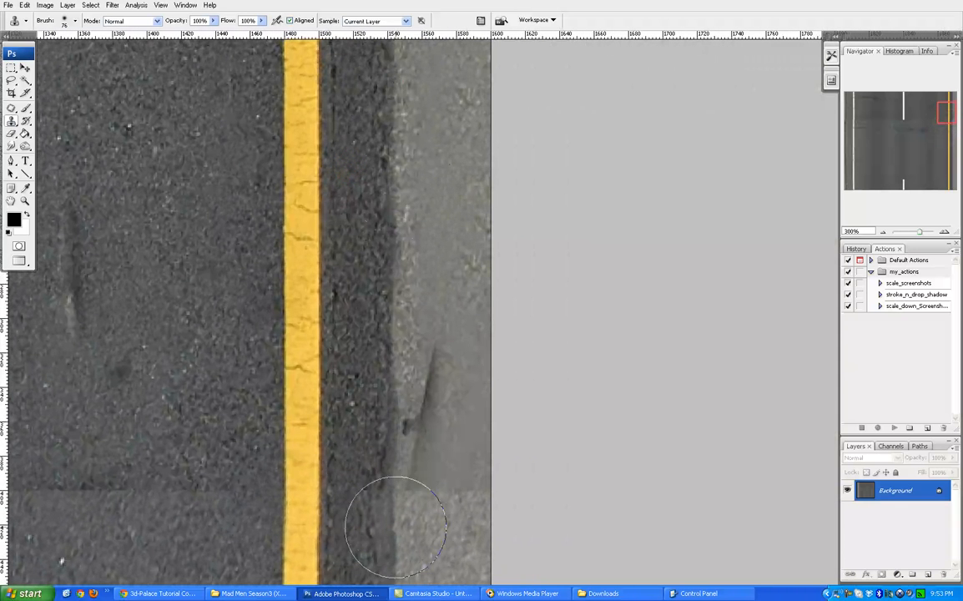
mouse_move(392, 496)
left_mouse_down()
mouse_move(410, 364)
mouse_move(453, 371)
mouse_move(486, 508)
left_mouse_up()
- View the Clone Stamp's brush settings and examine the remaining seam across the road
left_click(65, 21)
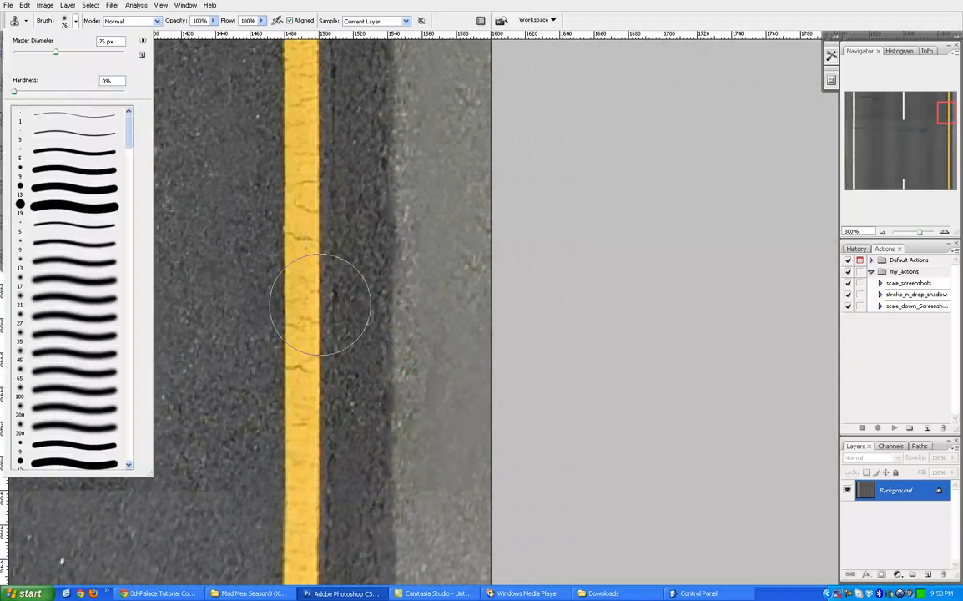
left_click_drag(341, 424, 461, 300)
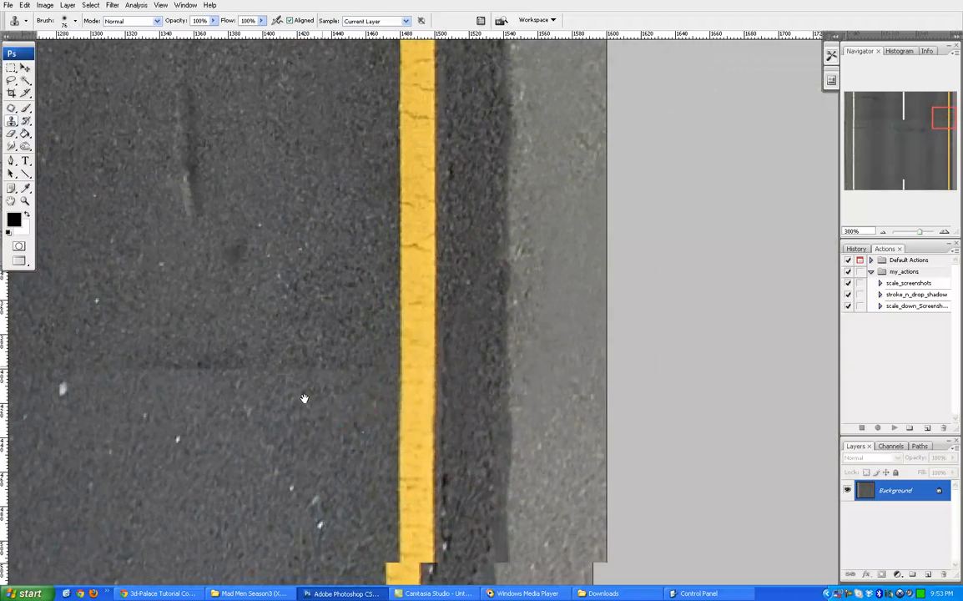
left_click_drag(304, 398, 322, 327)
mouse_move(259, 365)
left_mouse_down()
mouse_move(546, 373)
mouse_move(402, 409)
mouse_move(437, 467)
mouse_move(442, 504)
mouse_move(511, 447)
left_mouse_up()
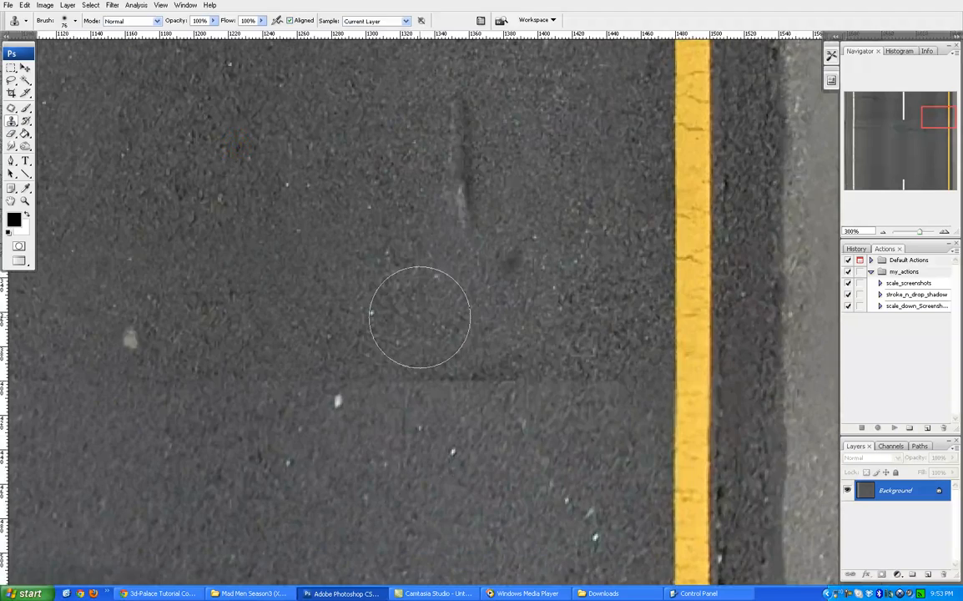
left_click_drag(419, 314, 554, 381)
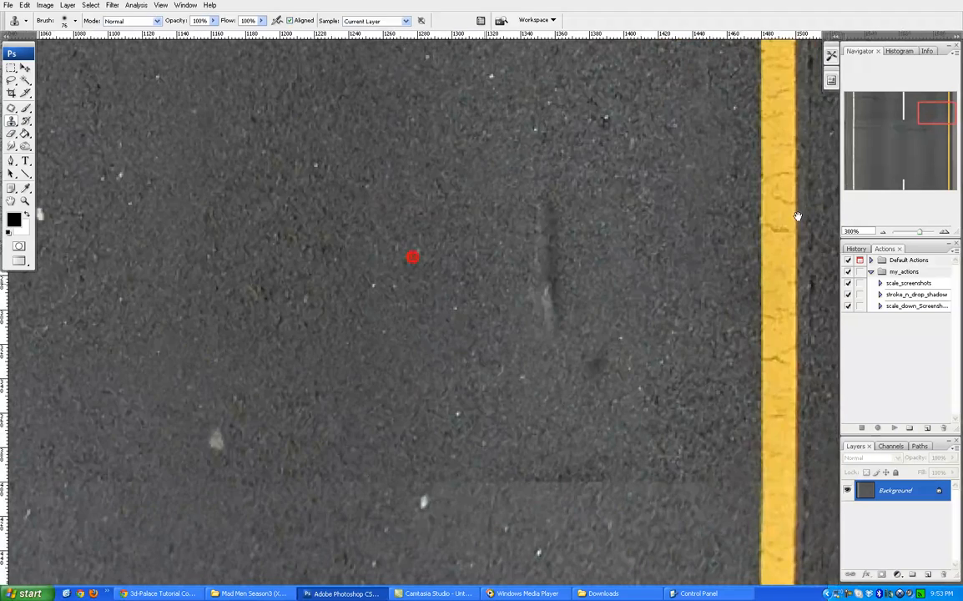
left_click(882, 232)
left_click_drag(413, 363, 440, 326)
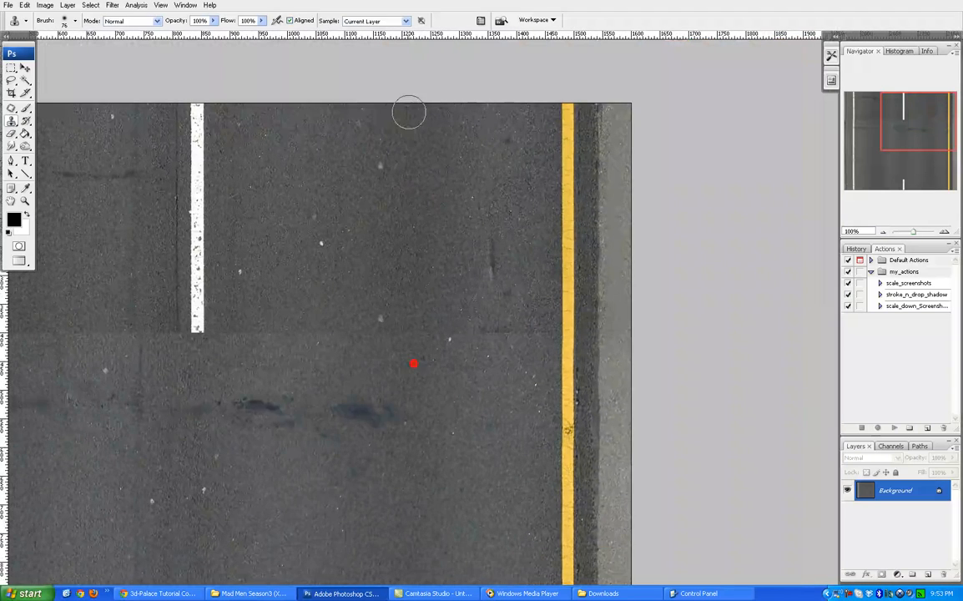
left_click_drag(355, 314, 610, 289)
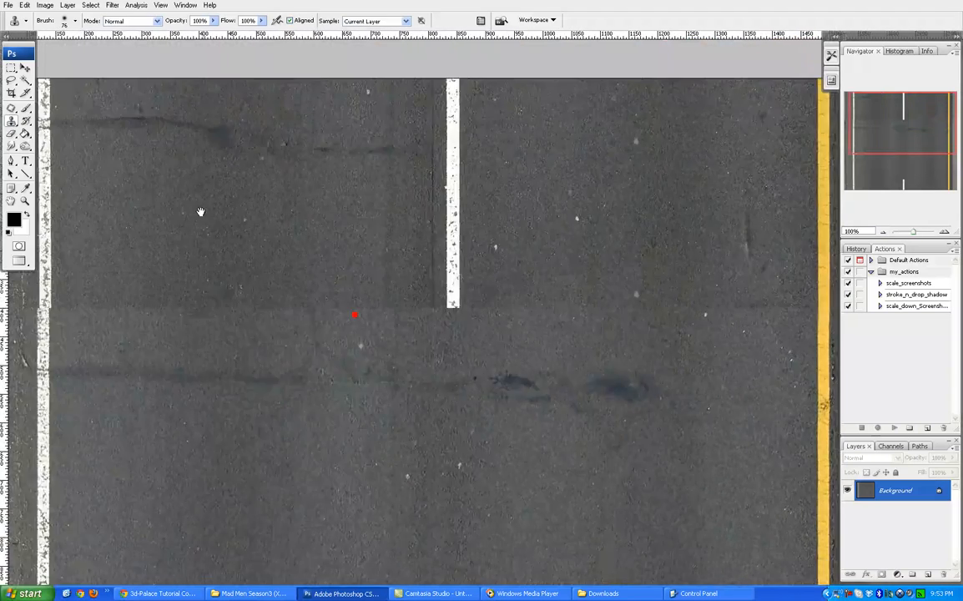
left_click_drag(485, 230, 253, 243)
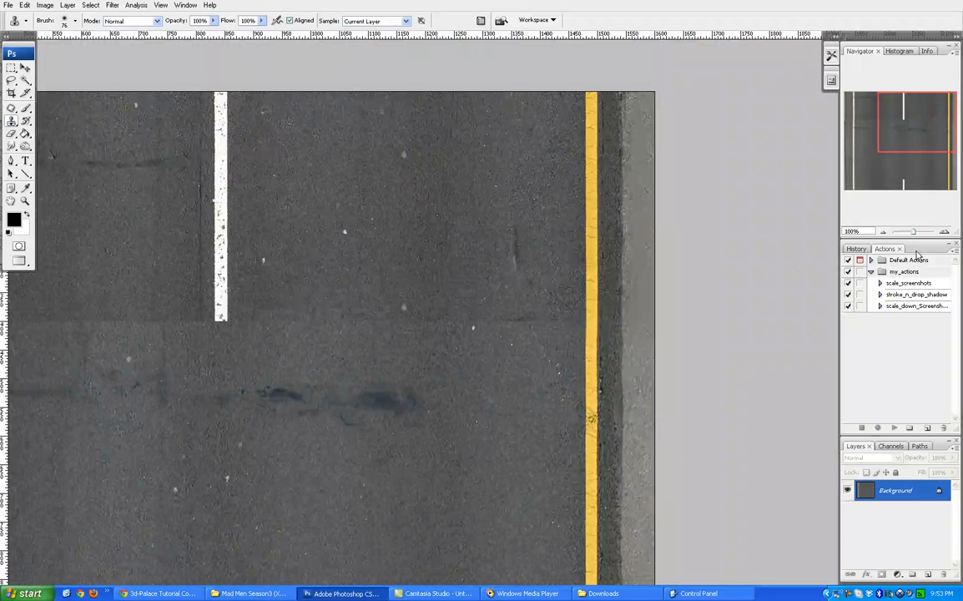
- Clone asphalt from higher up the lane over the seam just left of the yellow line
left_click(944, 232)
left_click_drag(570, 292, 312, 348)
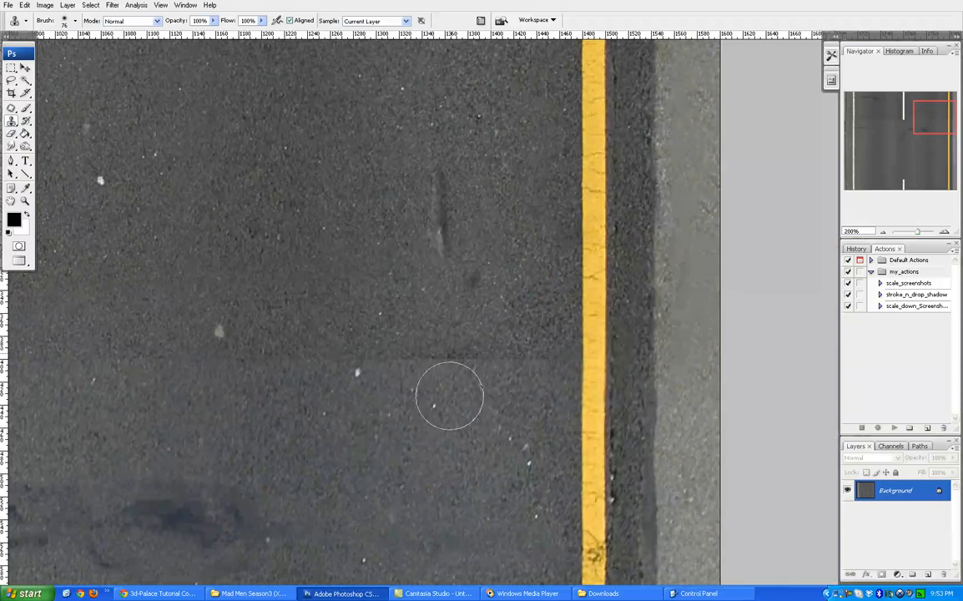
key("space")
mouse_move(475, 277)
left_mouse_down()
mouse_move(460, 381)
mouse_move(460, 292)
left_mouse_up()
left_click_drag(421, 106, 420, 134)
left_click(423, 102, "alt")
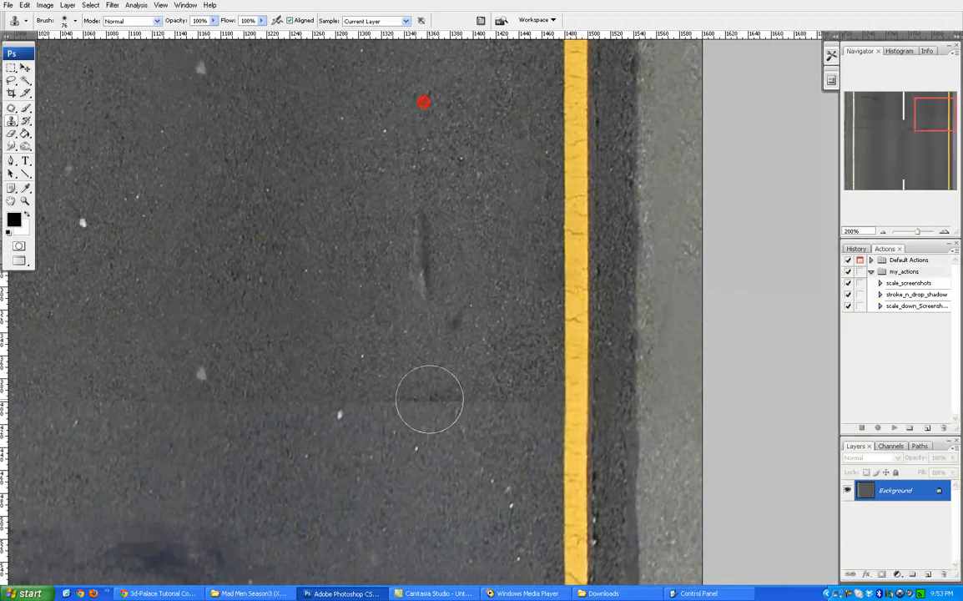
left_click(415, 398)
left_click(396, 400)
mouse_move(404, 400)
left_mouse_down()
mouse_move(510, 410)
mouse_move(499, 419)
left_mouse_up()
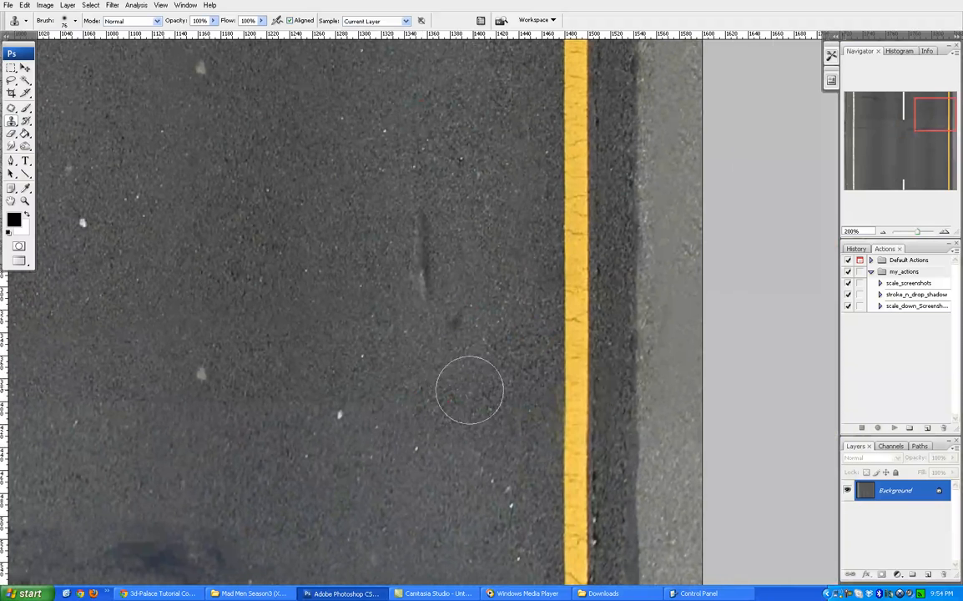
left_click(515, 388)
left_click(513, 407)
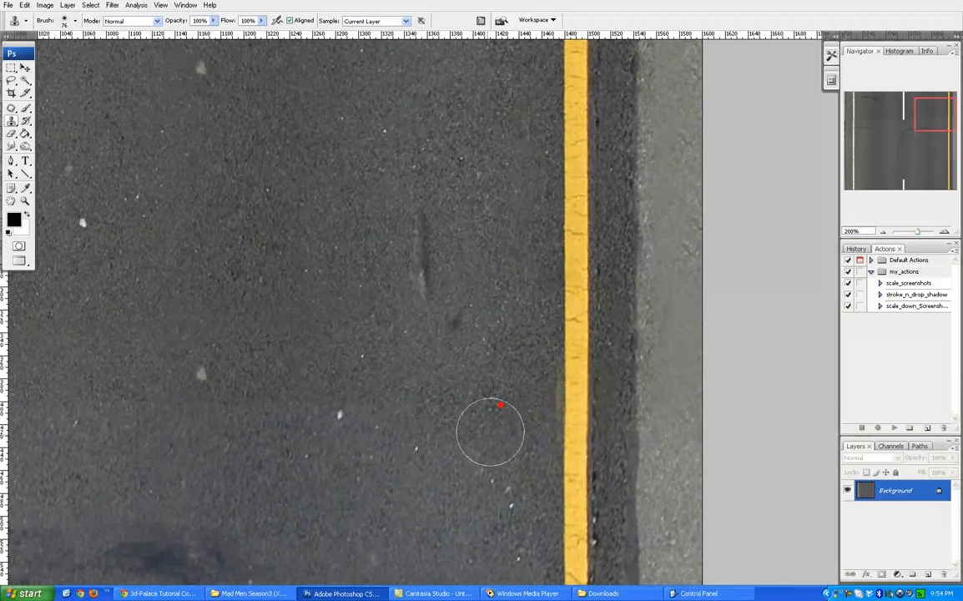
- Clone asphalt over the seam and the pale spot above it in the middle of the lane beside the yellow line
left_click_drag(272, 419, 384, 421)
left_click(382, 436, "alt")
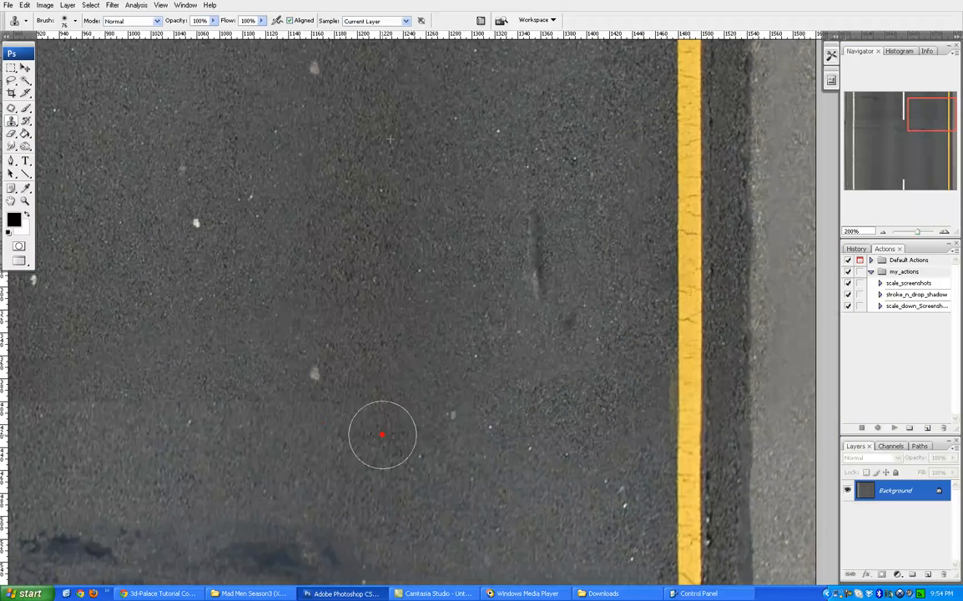
left_click(332, 377)
left_click_drag(387, 378, 436, 371)
- Clone freshly sampled asphalt over the remains of the pale spot just above the seam
left_click(448, 298, "alt")
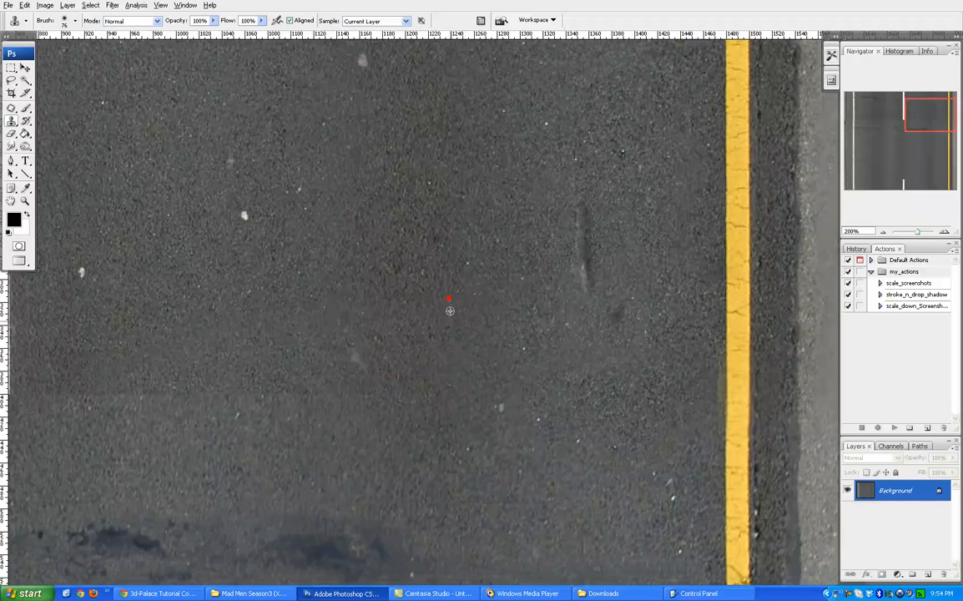
left_click(472, 485, "alt")
left_click(362, 370)
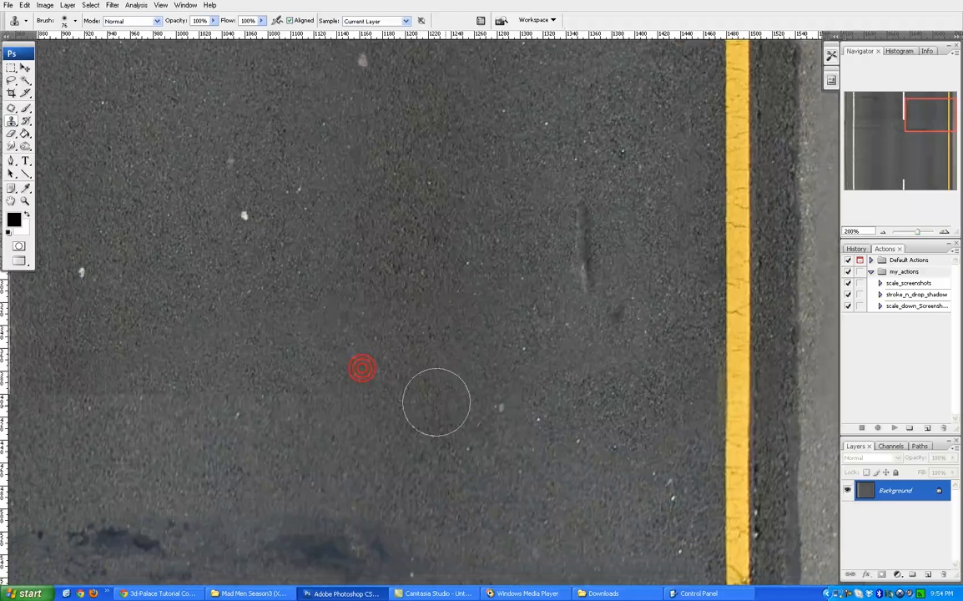
key("ctrl+z")
left_click(395, 456, "alt")
left_click(365, 367)
- Clone asphalt from higher up the lane over the seam just to the right of the dashed white line
left_click_drag(423, 305, 420, 312)
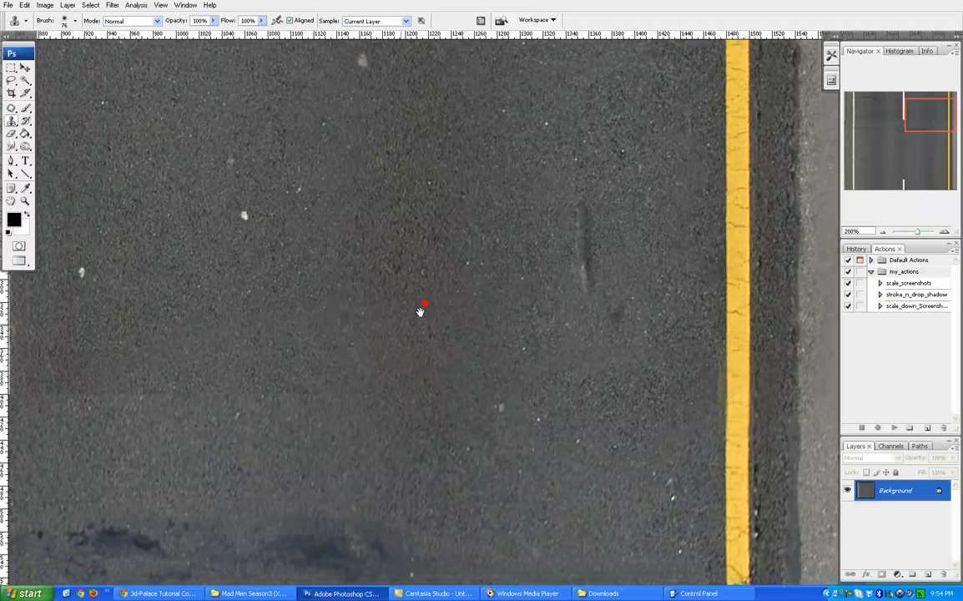
mouse_move(347, 346)
left_mouse_down()
mouse_move(281, 391)
mouse_move(274, 314)
mouse_move(460, 299)
mouse_move(313, 356)
left_mouse_up()
left_click_drag(385, 306, 535, 340)
left_click_drag(335, 335, 347, 312)
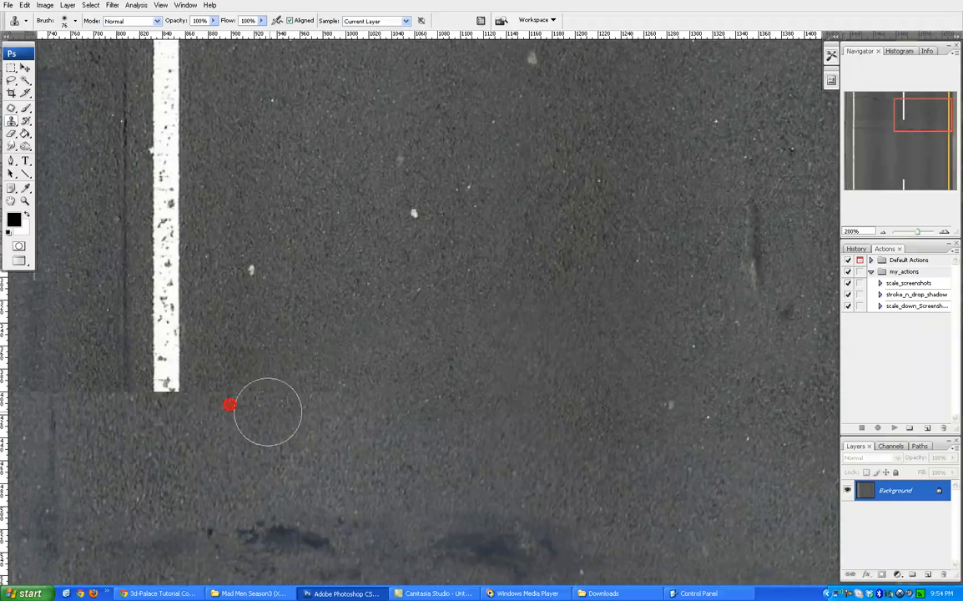
left_click_drag(329, 391, 367, 331)
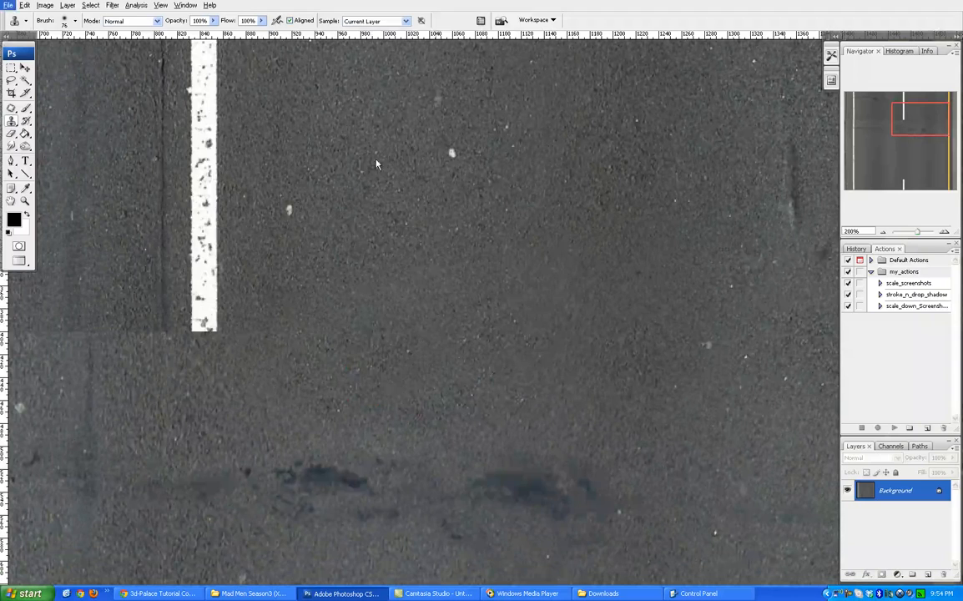
left_click(332, 130, "alt")
left_click(383, 346)
left_click(412, 373)
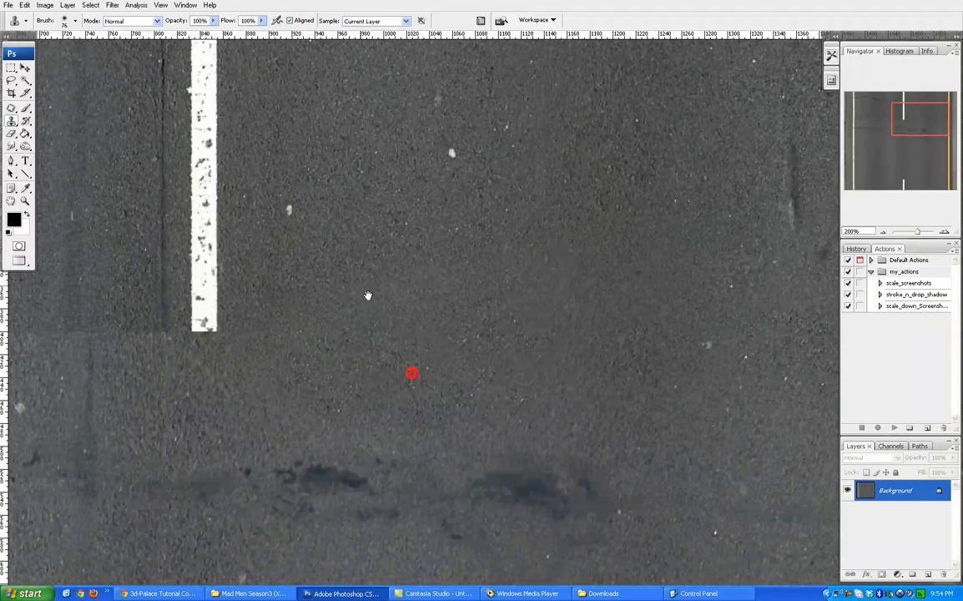
- Clone asphalt over the seam at the dark bluish strip left of the dashed white line and undo the last stroke
mouse_move(335, 265)
left_mouse_down()
mouse_move(476, 370)
mouse_move(497, 258)
mouse_move(370, 255)
mouse_move(482, 236)
left_mouse_up()
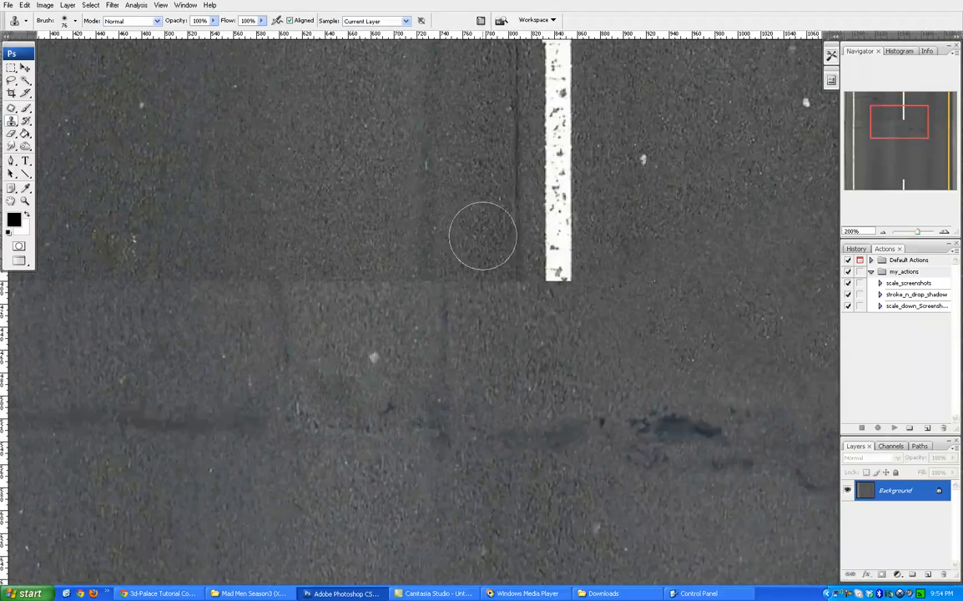
left_click_drag(453, 164, 479, 17)
left_click_drag(458, 372, 458, 191)
left_click_drag(458, 200, 456, 399)
left_click_drag(456, 85, 452, 318)
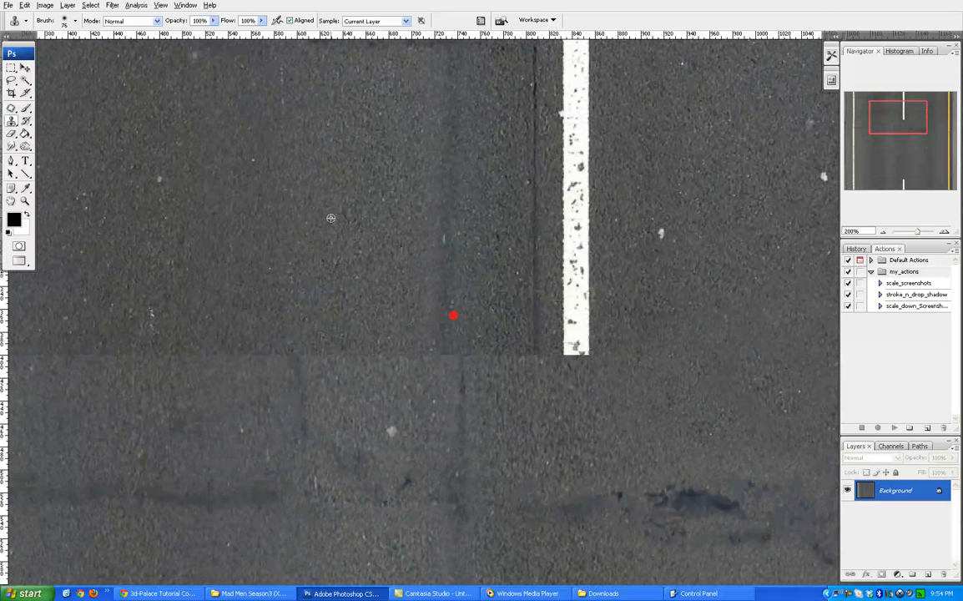
left_click(450, 162, "alt")
mouse_move(453, 362)
left_mouse_down()
mouse_move(443, 242)
mouse_move(437, 291)
mouse_move(445, 215)
mouse_move(446, 283)
left_mouse_up()
left_click(443, 243)
key("ctrl+z")
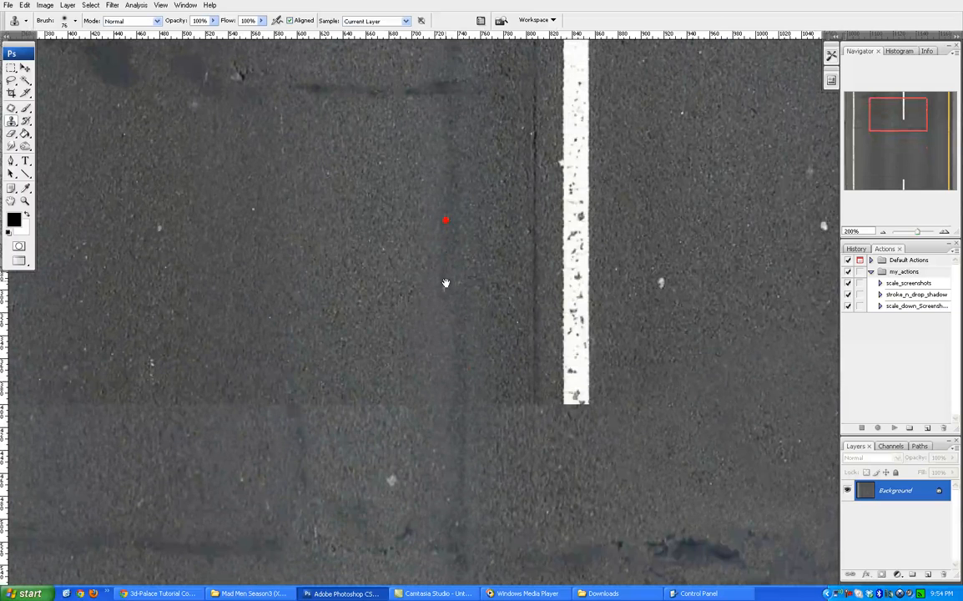
- Clone freshly sampled asphalt over the seam and the thin crack immediately left of the dashed white line's end
left_click(450, 201, "alt")
left_click(449, 299)
left_click_drag(484, 401, 434, 221)
mouse_move(451, 305)
left_mouse_down()
mouse_move(449, 447)
mouse_move(441, 367)
left_mouse_up()
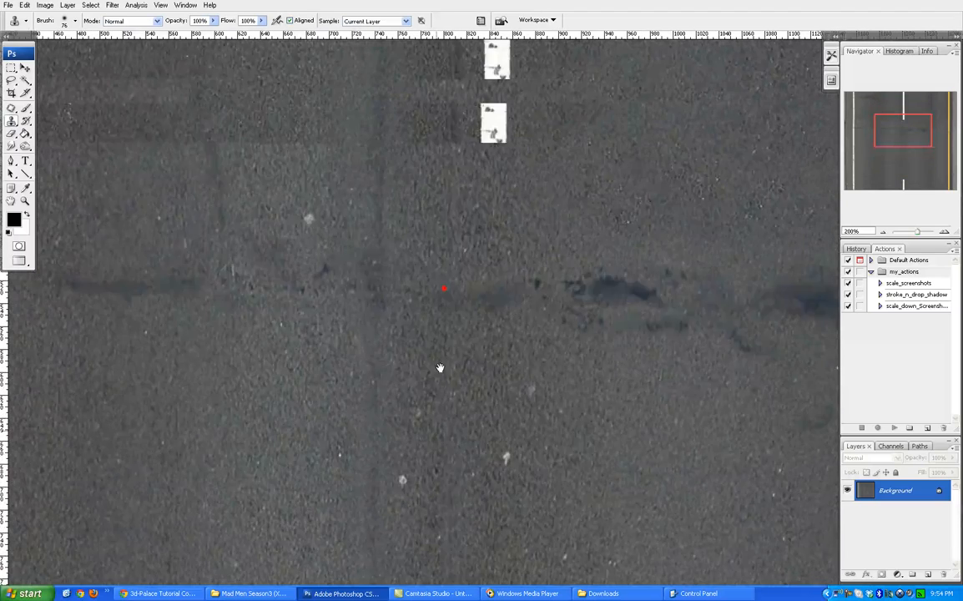
left_click_drag(453, 231, 453, 273)
left_click(445, 374, "alt")
left_click(436, 315)
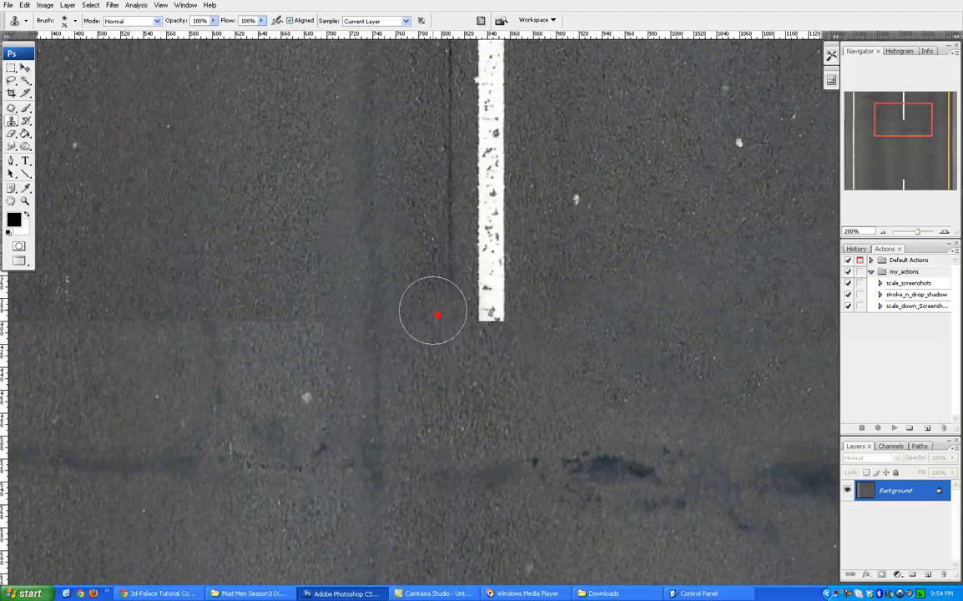
left_click(437, 260)
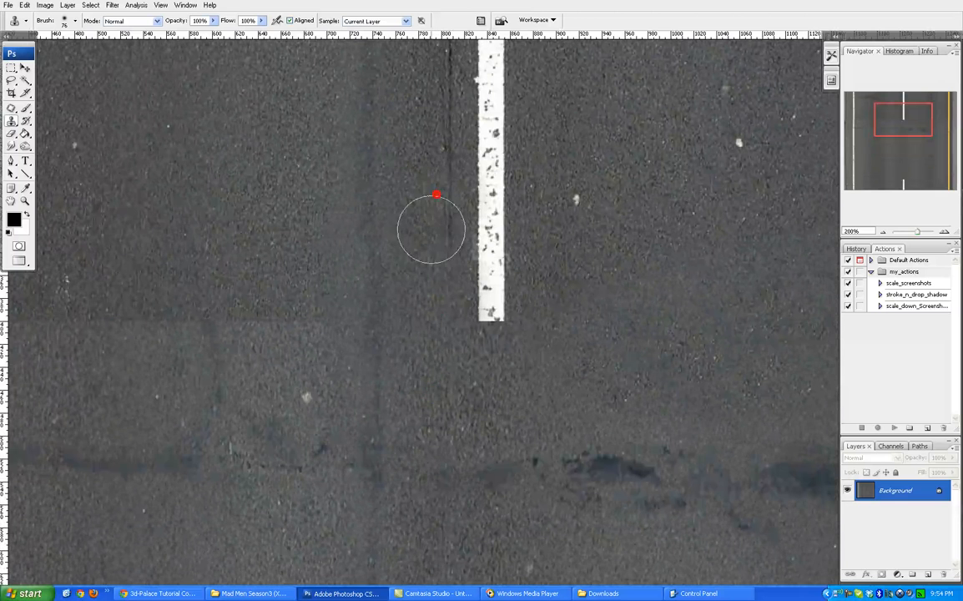
- Clone asphalt from above the seam over its section between the dark bluish strip and the middle of the left lane
left_click_drag(284, 206, 446, 220)
left_click_drag(398, 250, 455, 241)
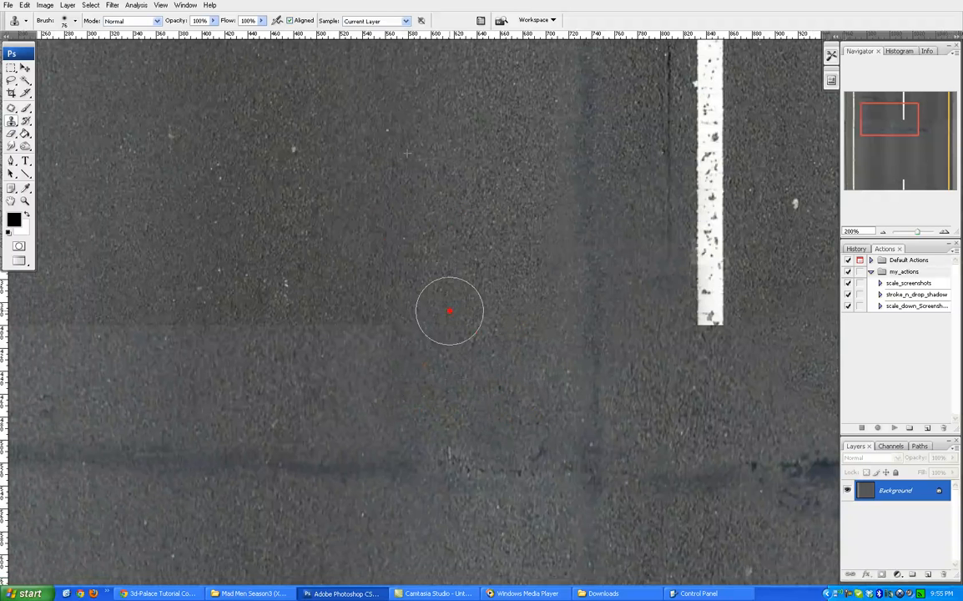
scroll(425, 221, "left", 5)
mouse_move(535, 341)
left_mouse_down()
mouse_move(535, 369)
mouse_move(393, 366)
mouse_move(367, 383)
left_mouse_up()
left_click(399, 218, "alt")
mouse_move(351, 329)
left_mouse_down()
mouse_move(390, 375)
mouse_move(443, 411)
mouse_move(534, 411)
mouse_move(477, 414)
left_mouse_up()
- Clone freshly sampled asphalt over the seam remains and tone edges in the middle of the left lane
left_click(399, 206, "alt")
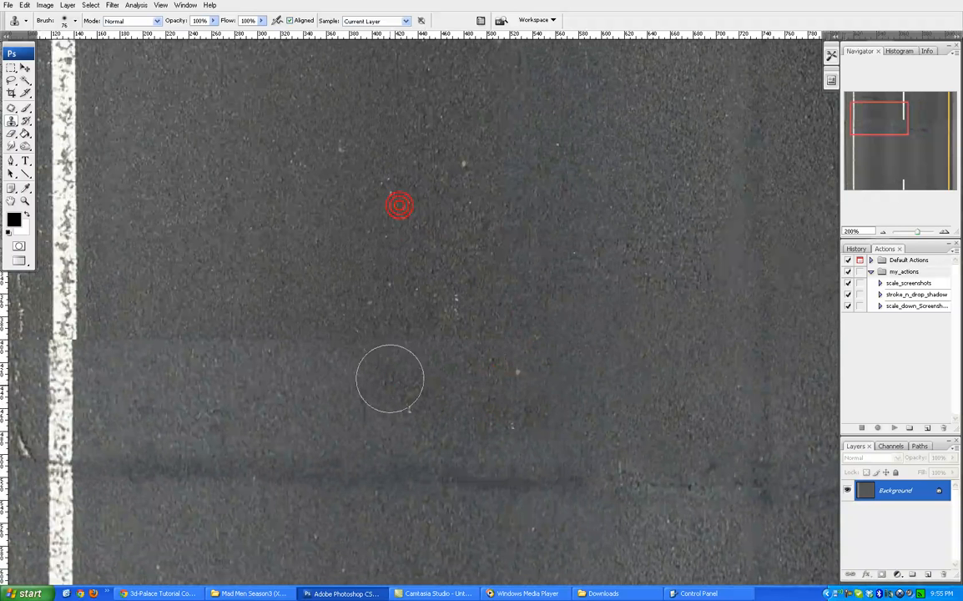
mouse_move(389, 384)
left_mouse_down()
mouse_move(407, 337)
mouse_move(428, 337)
left_mouse_up()
left_click(449, 209, "alt")
left_click_drag(536, 398, 559, 429)
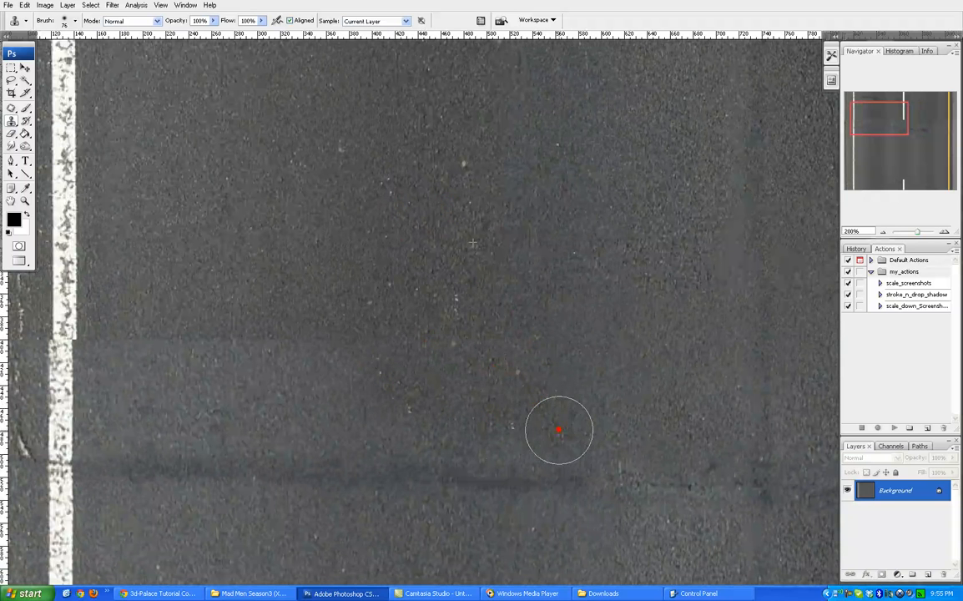
left_click(485, 432)
left_click(412, 419)
- Clone asphalt over the seam in the left lane right up to the solid white line
left_click_drag(374, 334, 512, 345)
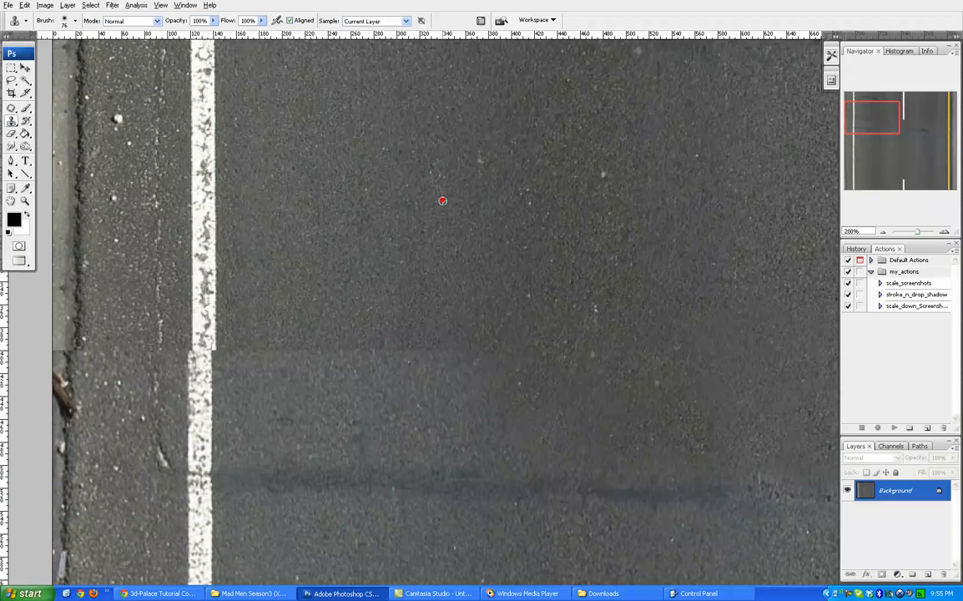
left_click_drag(348, 381, 310, 370)
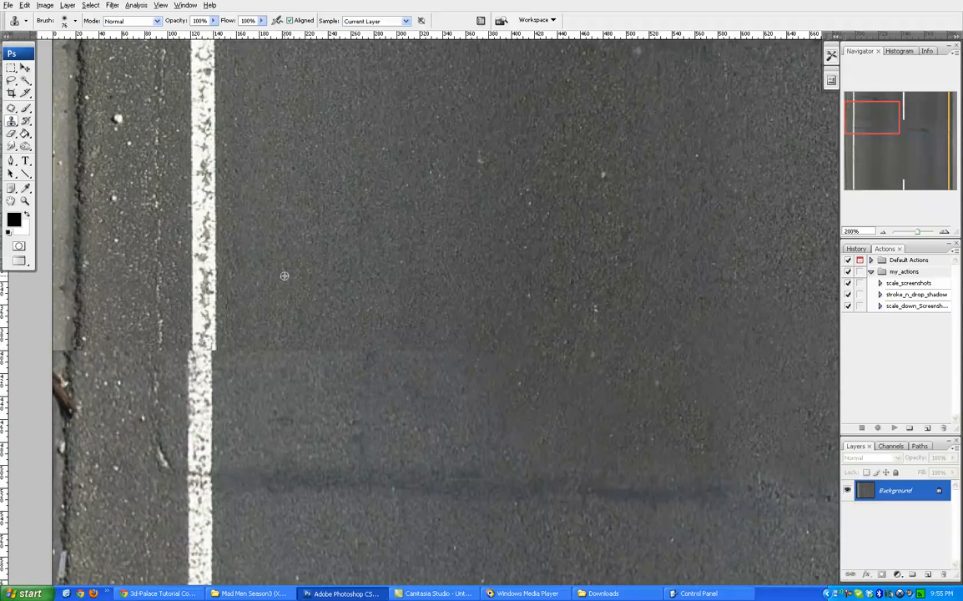
left_click(283, 276, "alt")
mouse_move(258, 348)
left_mouse_down()
mouse_move(257, 357)
mouse_move(316, 372)
mouse_move(311, 386)
left_mouse_up()
left_click(332, 262, "alt")
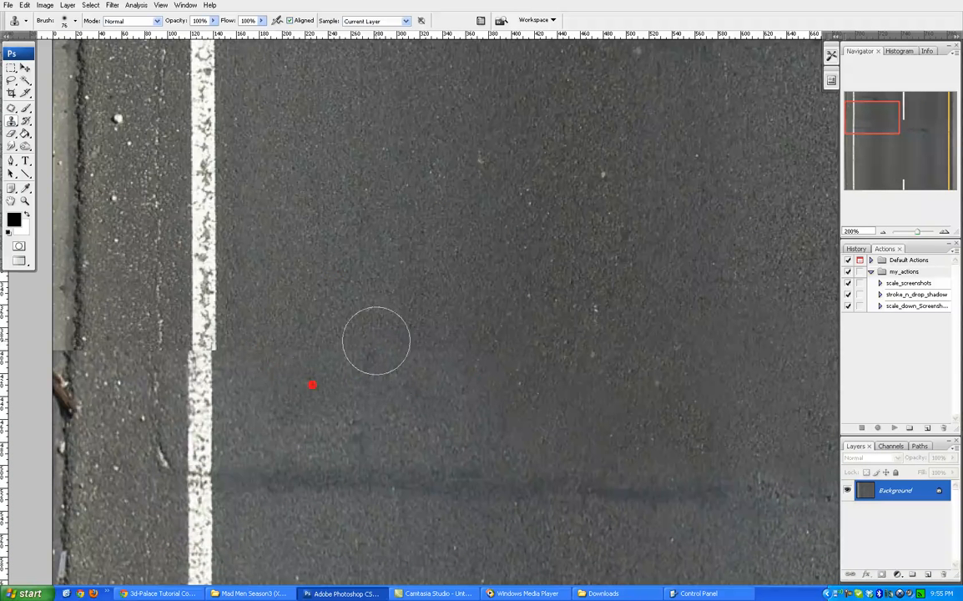
mouse_move(396, 346)
left_mouse_down()
mouse_move(366, 376)
mouse_move(401, 402)
mouse_move(477, 402)
left_mouse_up()
left_click(348, 245, "alt")
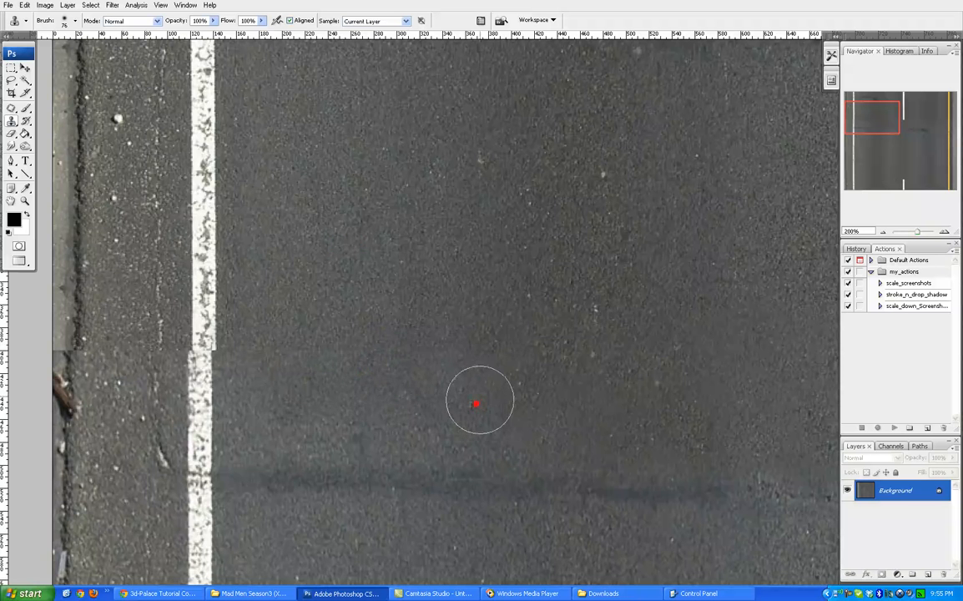
- Clone the curb edge and its dark crack down over the seam and the brown twig at the road's left border
mouse_move(286, 238)
left_mouse_down()
mouse_move(397, 260)
mouse_move(431, 233)
left_mouse_up()
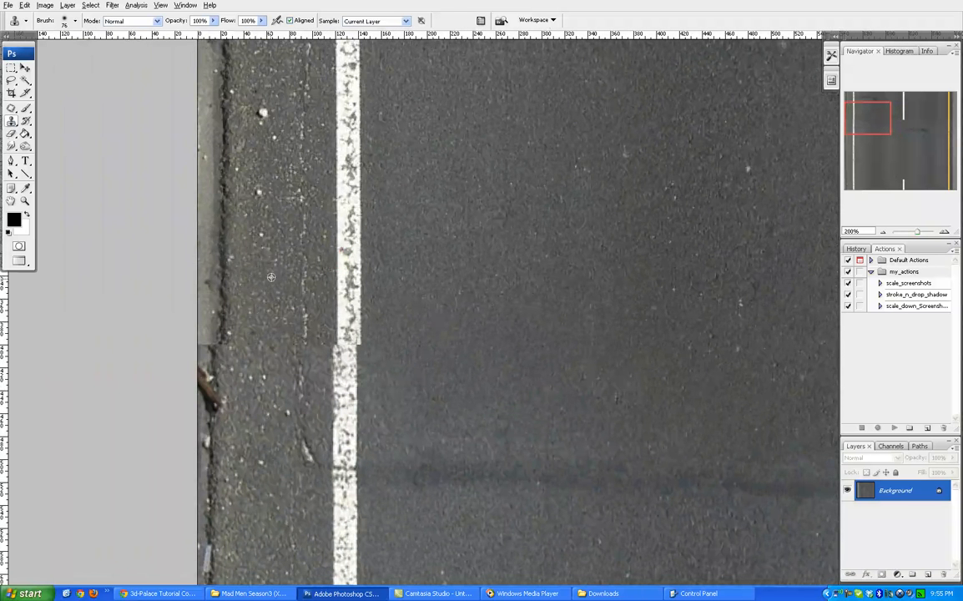
left_click(222, 257, "alt")
left_click(222, 342)
left_click(221, 359)
left_click(214, 345)
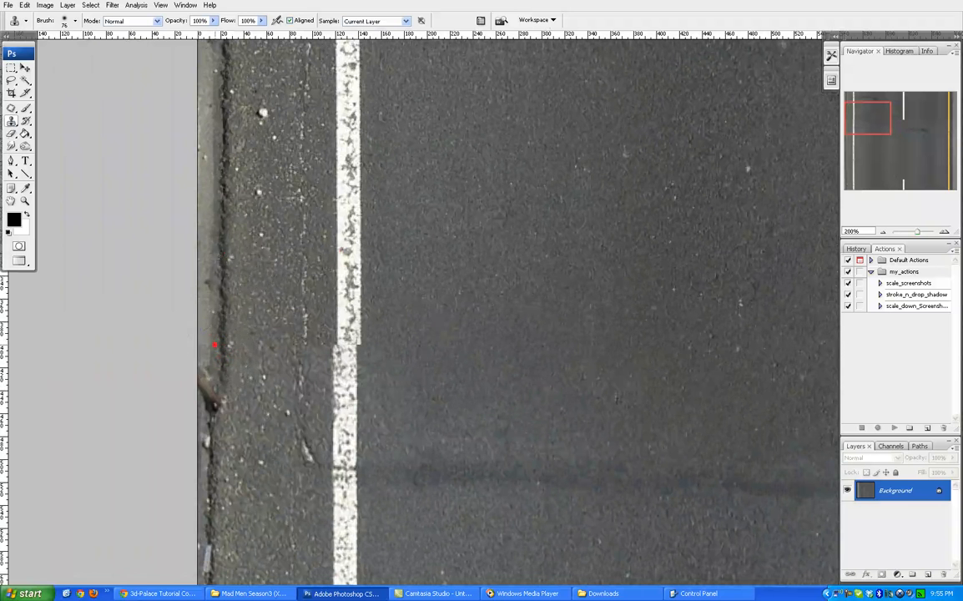
left_click_drag(215, 345, 211, 382)
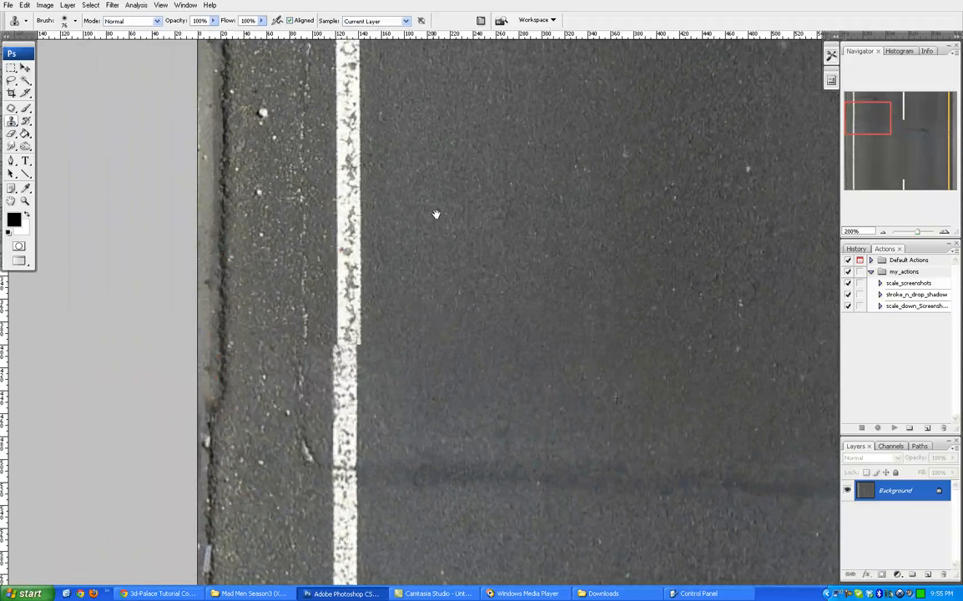
- Clone shoulder asphalt over the seam between the curb and the solid white line
left_click_drag(435, 214, 401, 187)
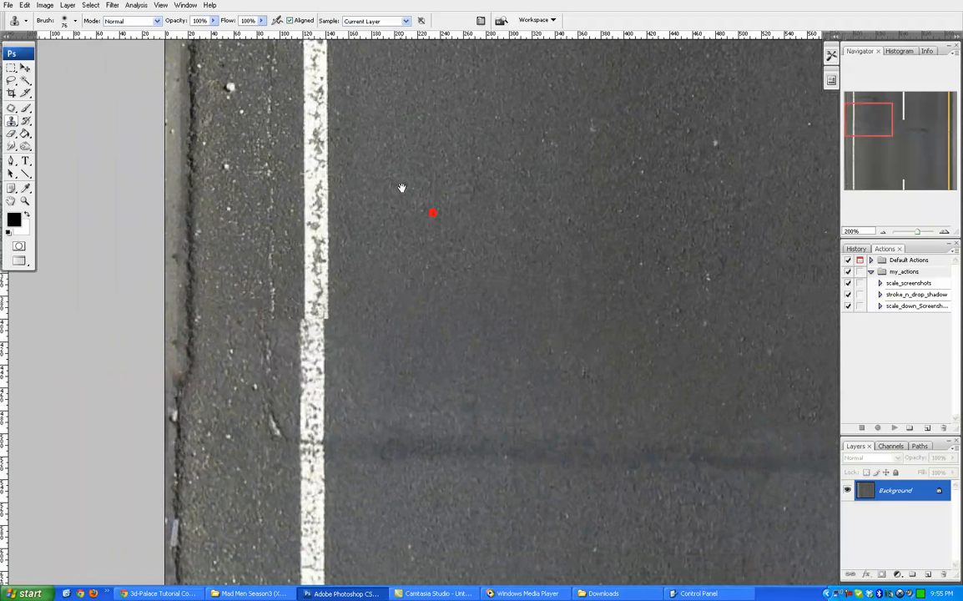
left_click(255, 333)
mouse_move(400, 262)
left_mouse_down()
mouse_move(384, 250)
mouse_move(394, 240)
left_mouse_up()
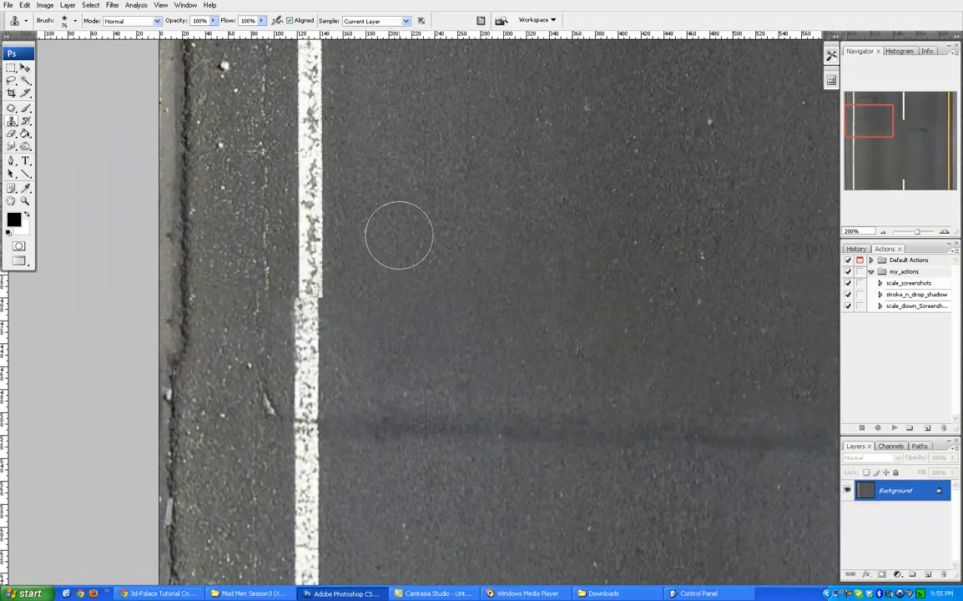
- Clone the solid white line over its sideways jog at the seam so both parts join smoothly
left_click(881, 232)
left_click(882, 232)
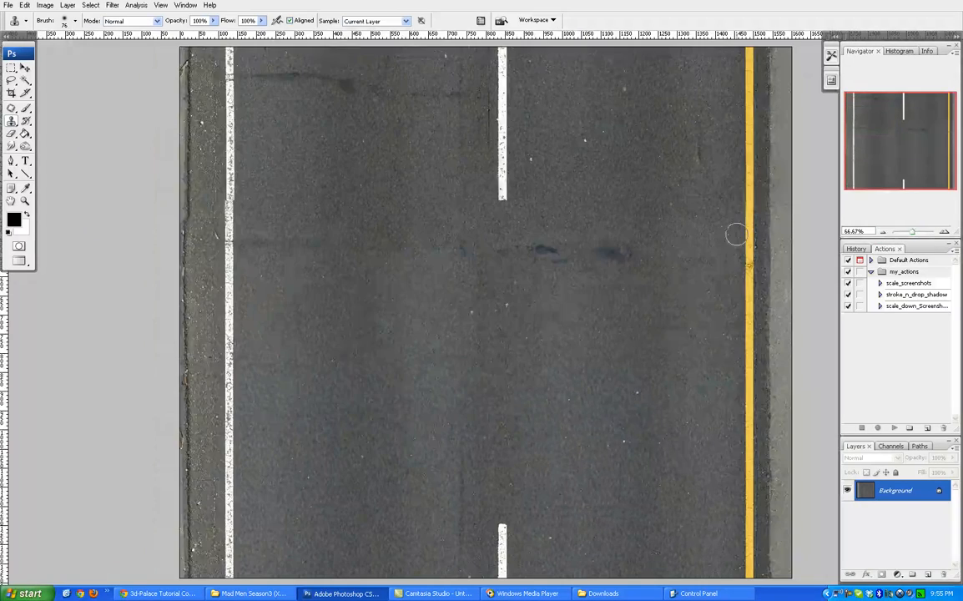
left_click(944, 231)
left_click(943, 231)
left_click(943, 231)
mouse_move(347, 221)
left_mouse_down()
mouse_move(407, 314)
mouse_move(366, 336)
mouse_move(319, 302)
mouse_move(411, 415)
left_mouse_up()
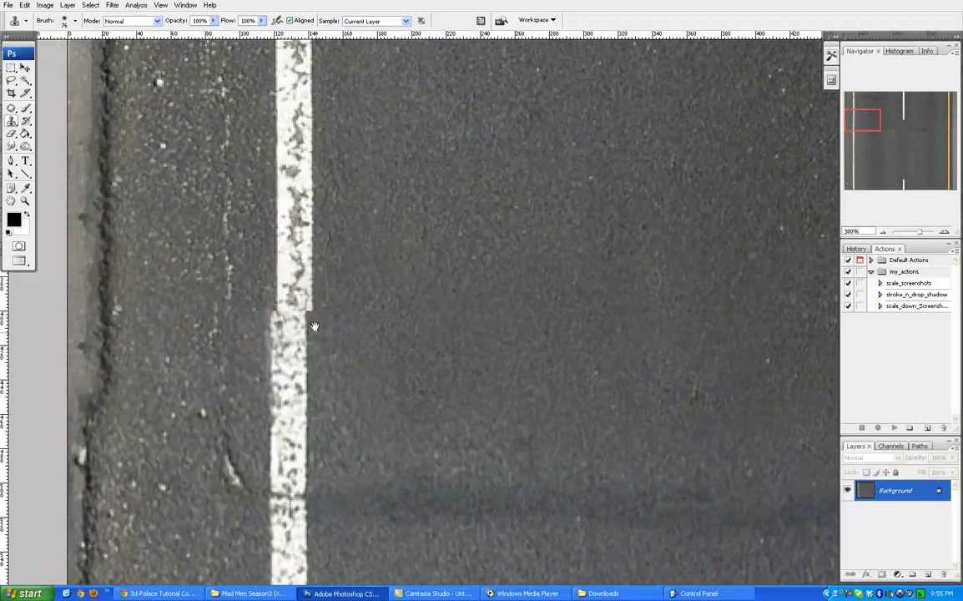
left_click_drag(318, 348, 337, 382)
left_click(319, 239, "alt")
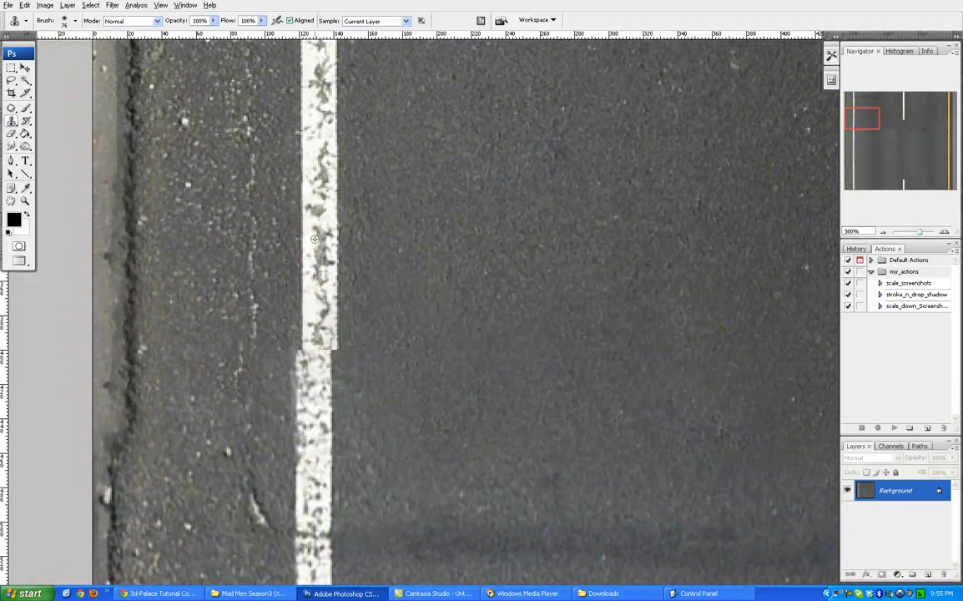
left_click(314, 342)
mouse_move(452, 268)
left_mouse_down()
mouse_move(446, 173)
mouse_move(437, 240)
left_mouse_up()
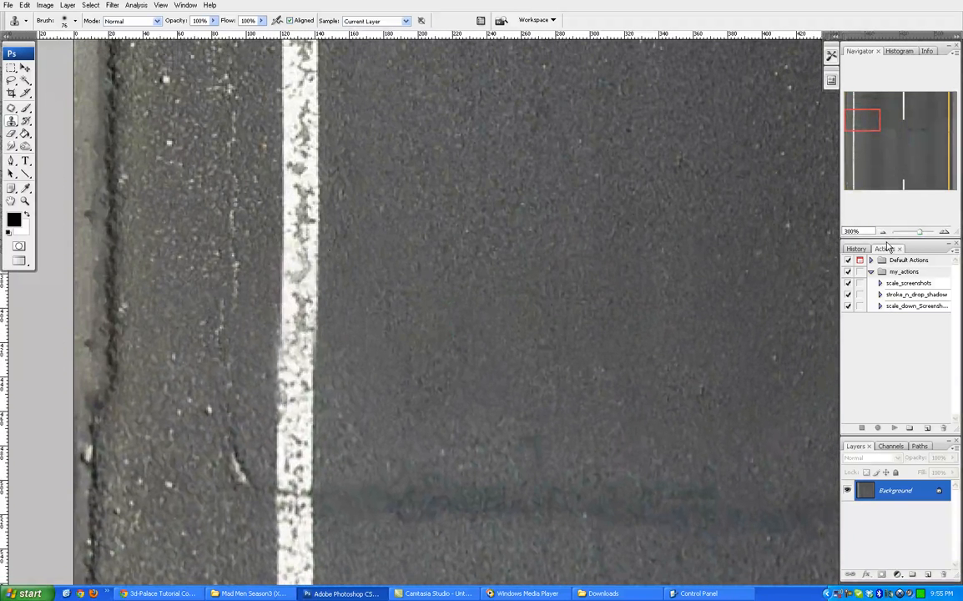
- Select the rounded end of the lower white center dash with a freehand outline and feather the selection by 10 pixels
left_click(883, 231)
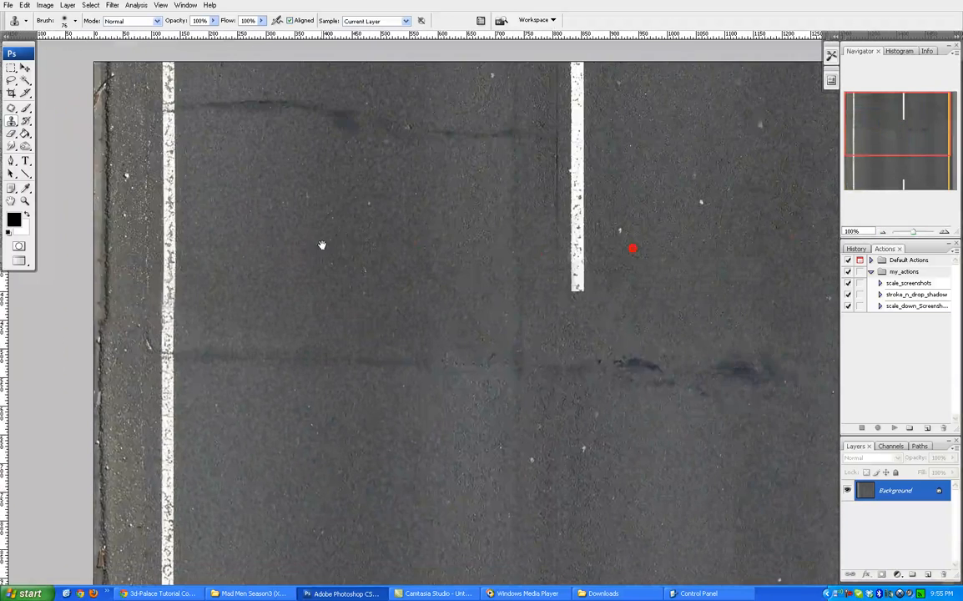
mouse_move(399, 228)
left_mouse_down()
mouse_move(325, 218)
mouse_move(322, 147)
mouse_move(303, 279)
mouse_move(322, 297)
left_mouse_up()
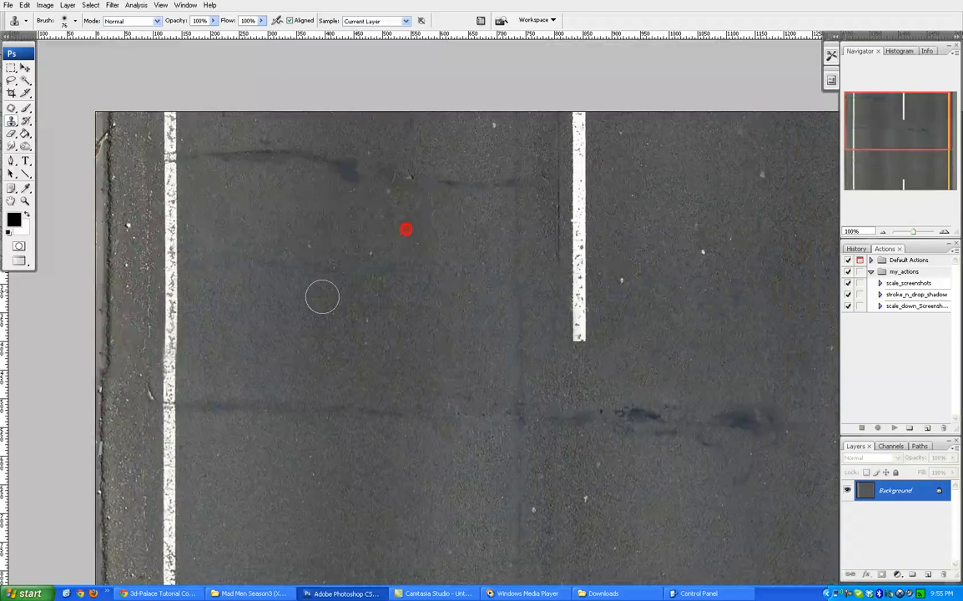
left_click_drag(413, 245, 329, 97)
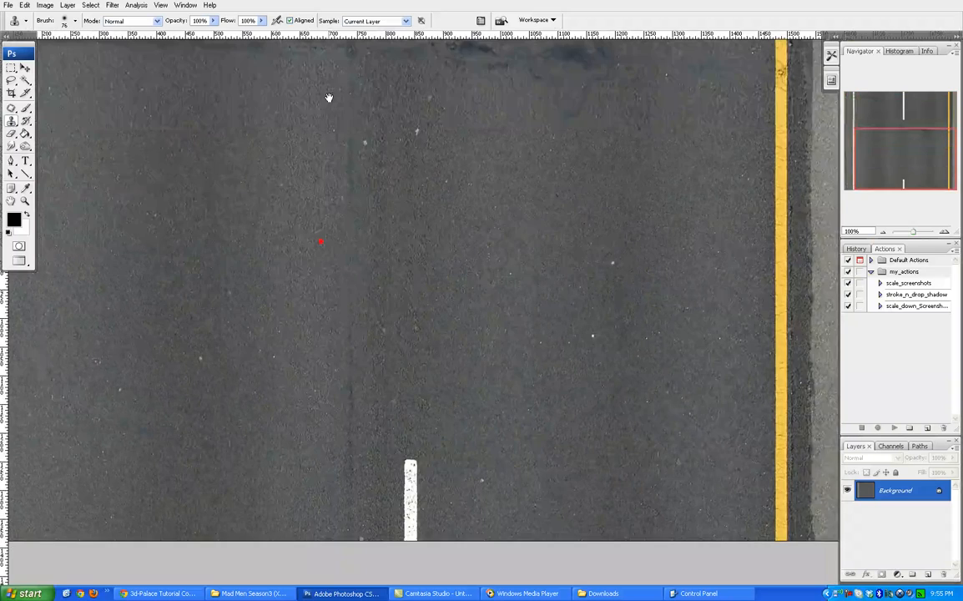
mouse_move(344, 170)
left_mouse_down()
mouse_move(338, 357)
mouse_move(382, 461)
mouse_move(332, 215)
mouse_move(329, 340)
left_mouse_up()
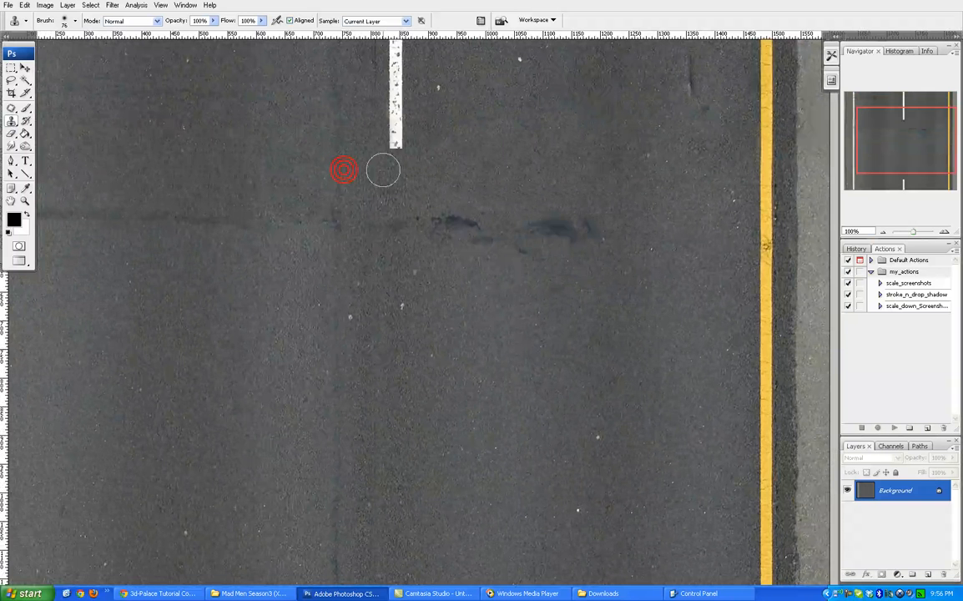
scroll(422, 288, "down", 5)
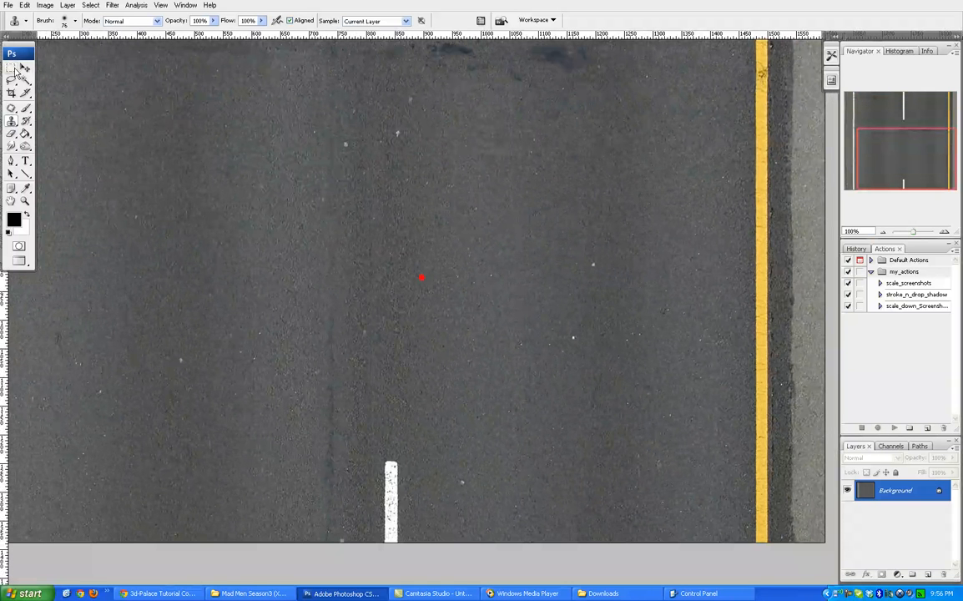
left_click(12, 69)
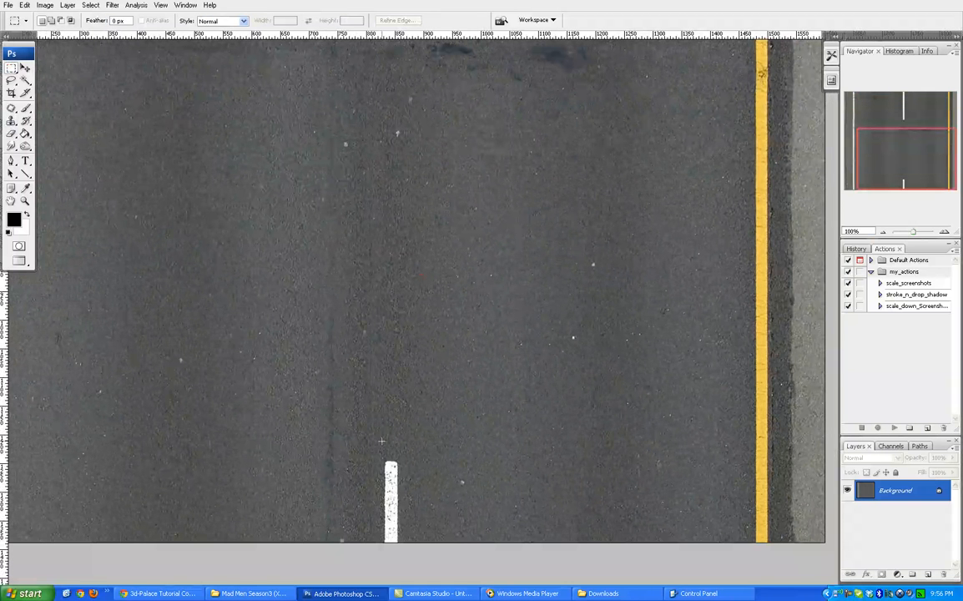
left_click(10, 81)
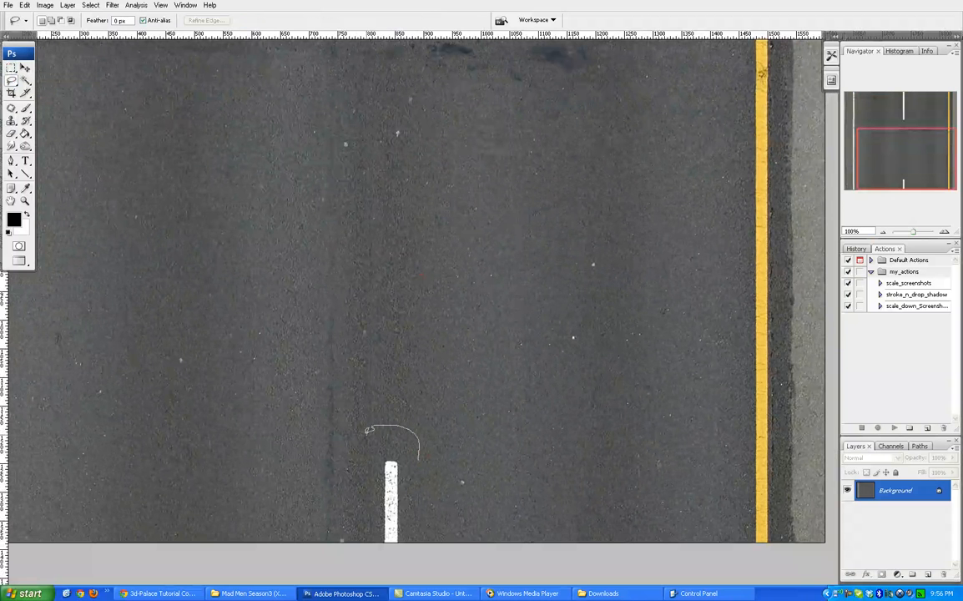
left_click_drag(424, 464, 418, 457)
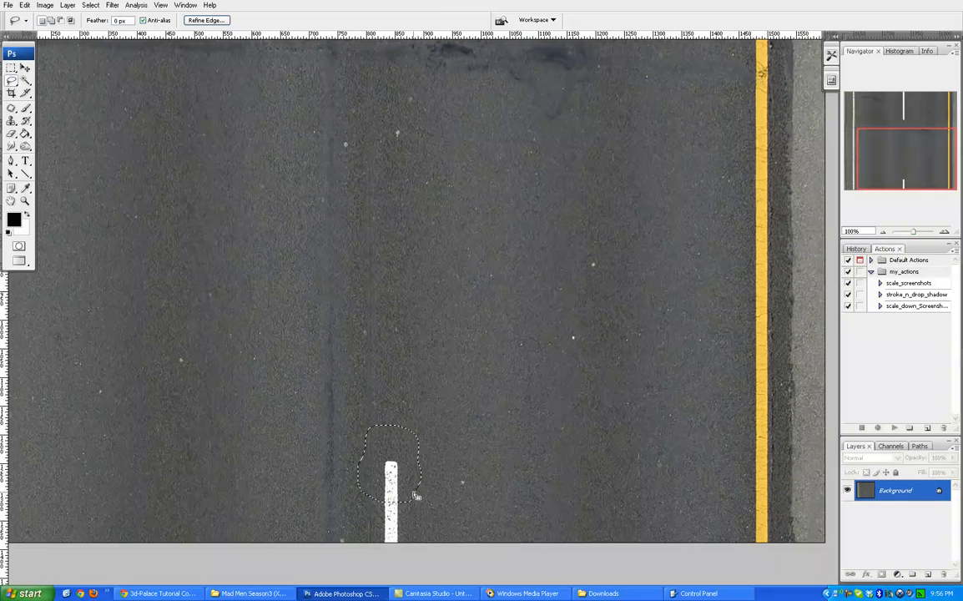
key("ctrl+alt+d")
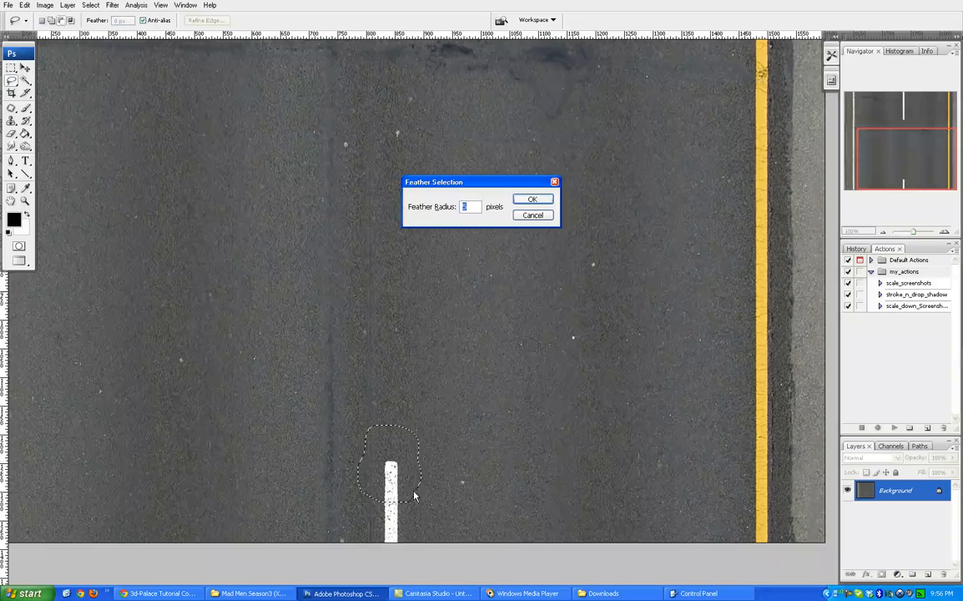
type("10")
key("Return")
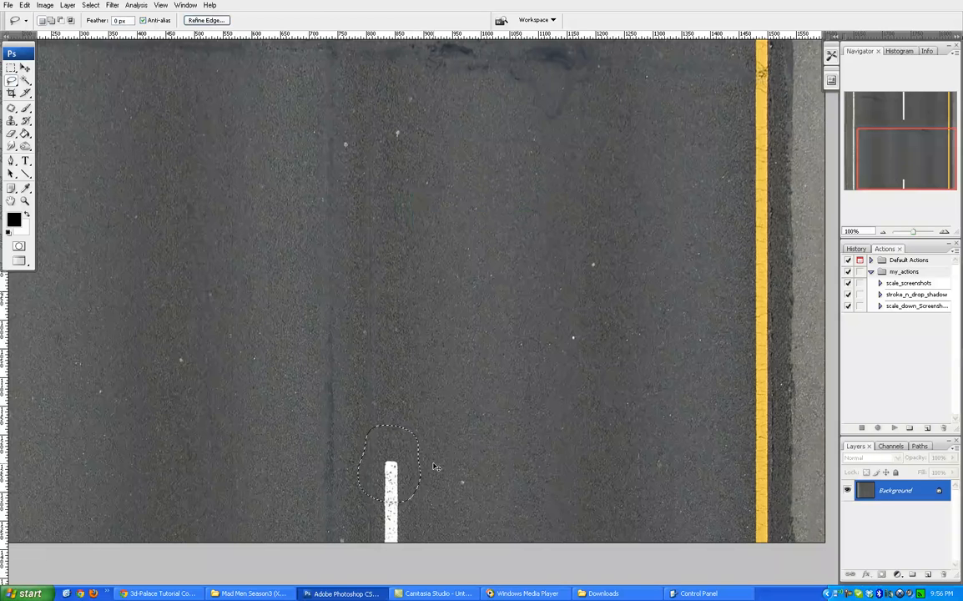
- Copy the selected dash end to a new layer and move the copy up beneath the cut-off end of the upper dash
key("ctrl+j")
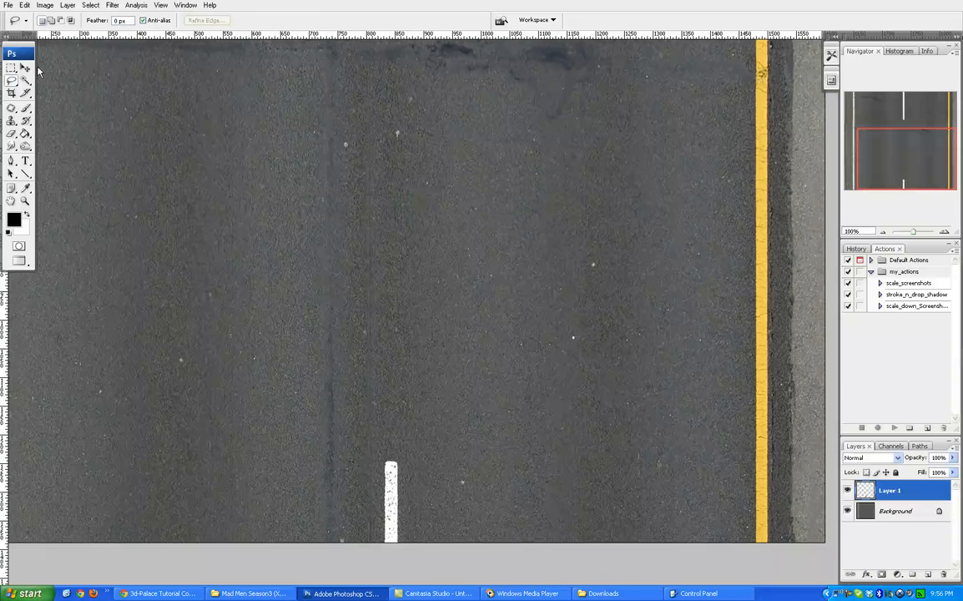
left_click(26, 67)
left_click_drag(377, 477, 395, 293)
left_click(945, 231)
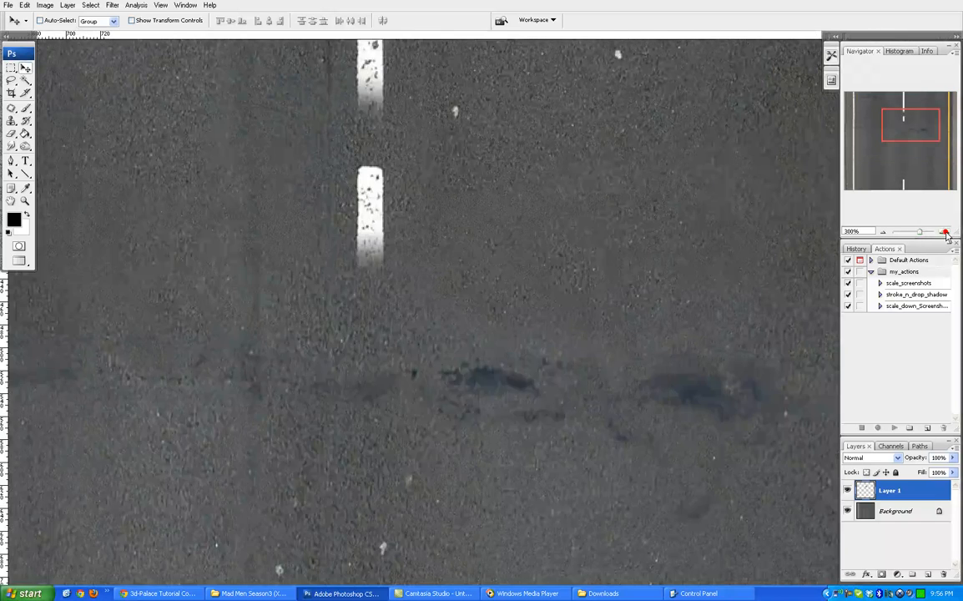
left_click(945, 231)
- Rotate the copied dash end 180° and place it over the faded end of the upper dash as its rounded finish
left_click(25, 5)
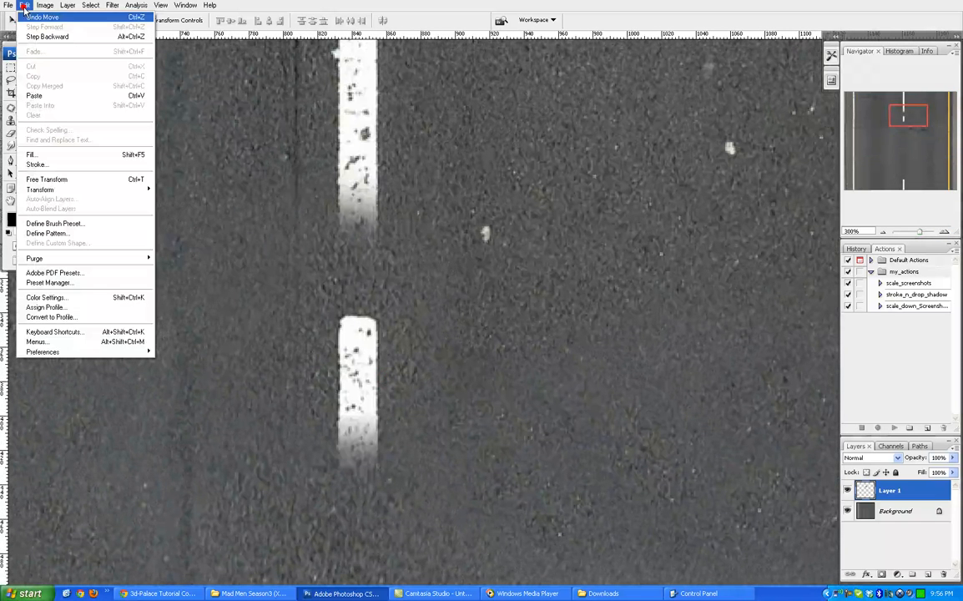
mouse_move(100, 190)
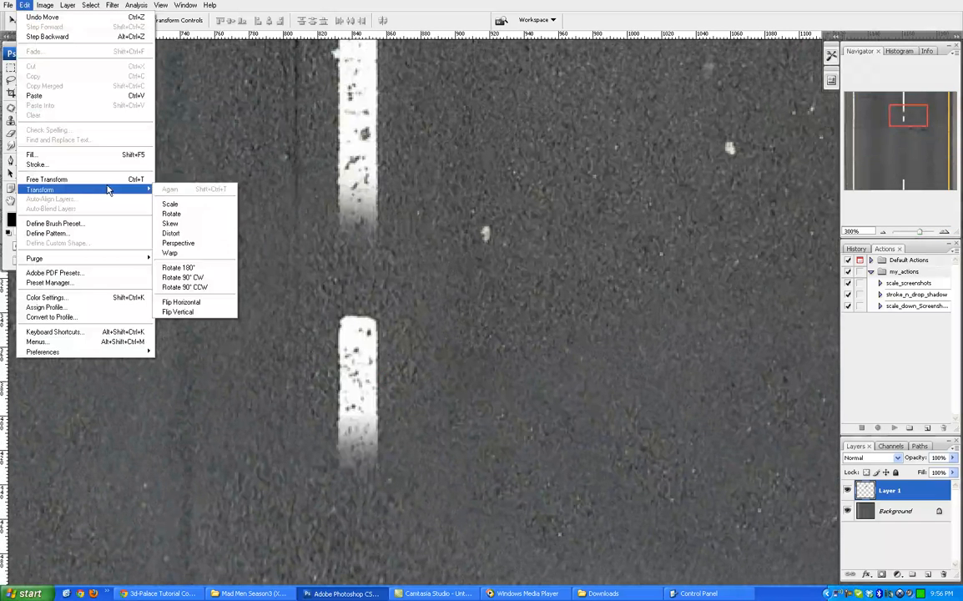
left_click(231, 269)
left_click_drag(332, 270, 347, 313)
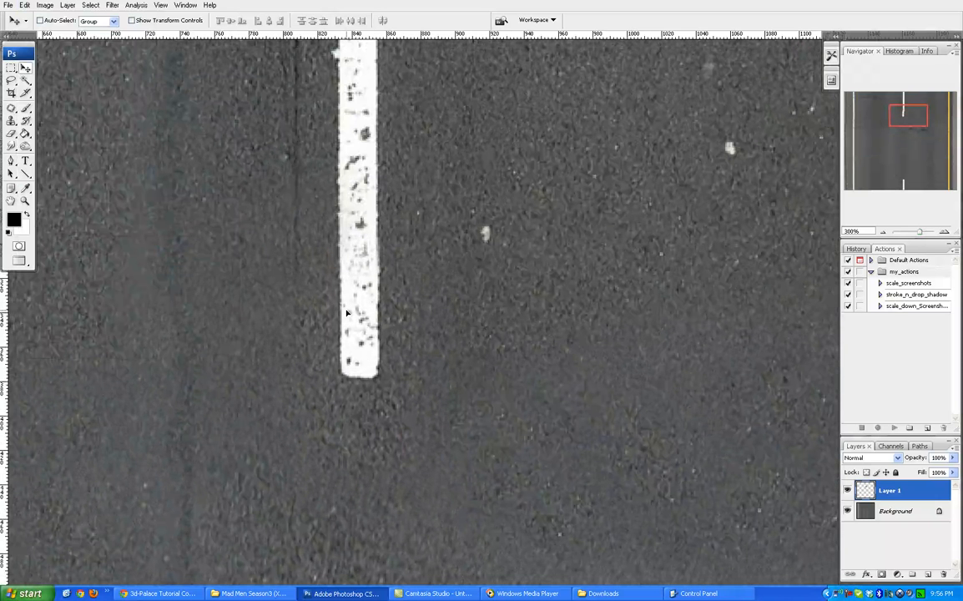
- Examine the finished dash and the lane beside the yellow line for remaining marks
left_click(887, 234)
left_click(886, 234)
left_click(886, 234)
left_click_drag(494, 322, 433, 392)
mouse_move(441, 269)
left_mouse_down()
mouse_move(393, 316)
mouse_move(348, 269)
mouse_move(393, 254)
mouse_move(298, 252)
mouse_move(301, 225)
left_mouse_up()
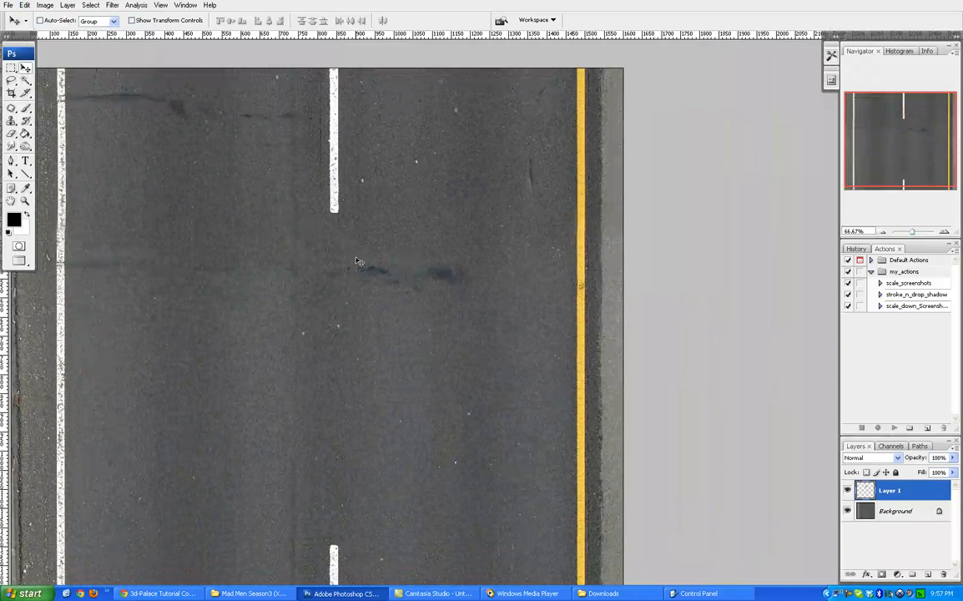
left_click(944, 231)
left_click_drag(492, 217, 372, 312)
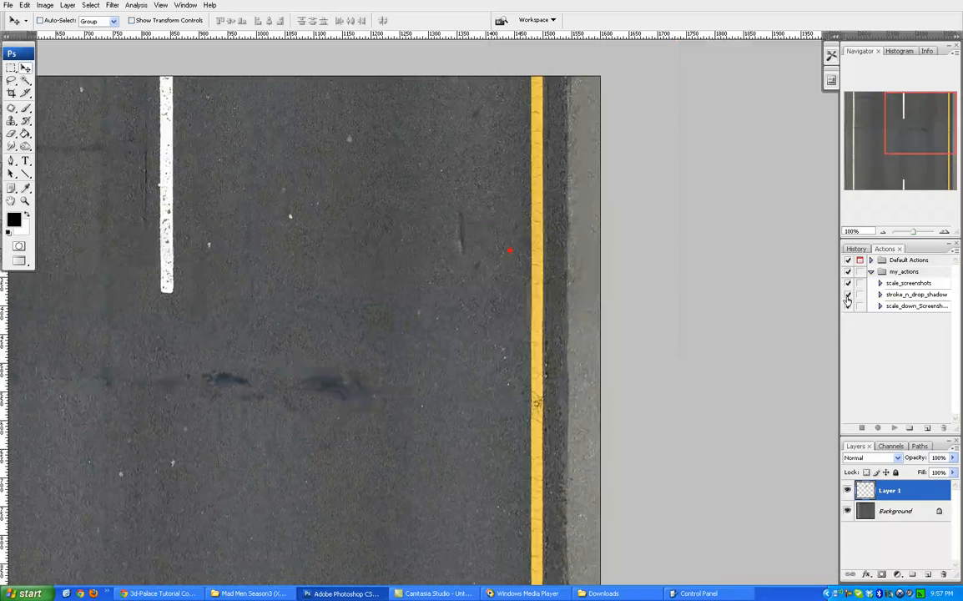
left_click(943, 231)
mouse_move(436, 259)
left_mouse_down()
mouse_move(501, 266)
mouse_move(408, 361)
mouse_move(402, 286)
mouse_move(370, 322)
mouse_move(339, 299)
left_mouse_up()
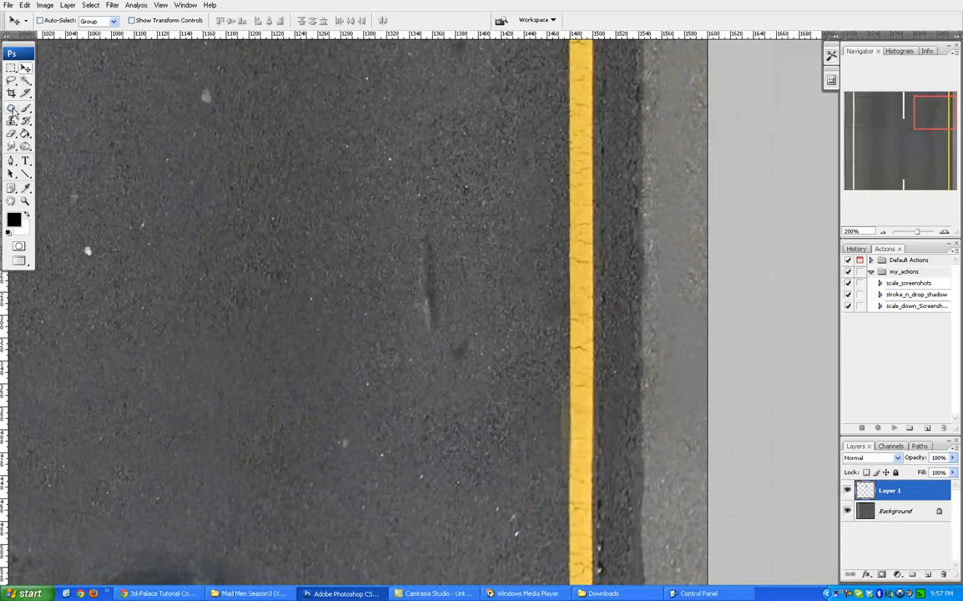
- Patch the vertical scuff and dark spot beside the yellow line with clean asphalt on the Background layer, and clear the selection
left_click(12, 110)
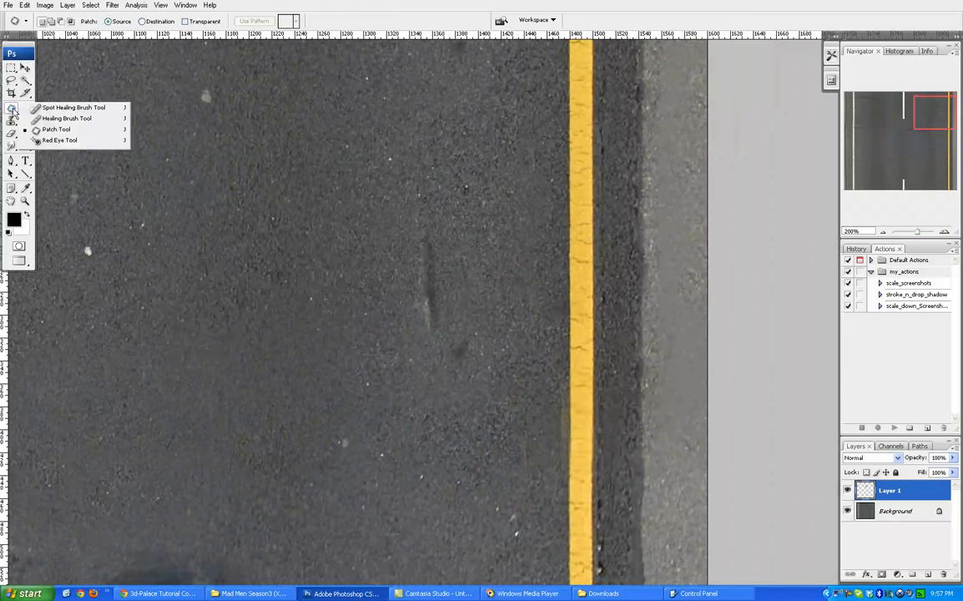
left_click(58, 129)
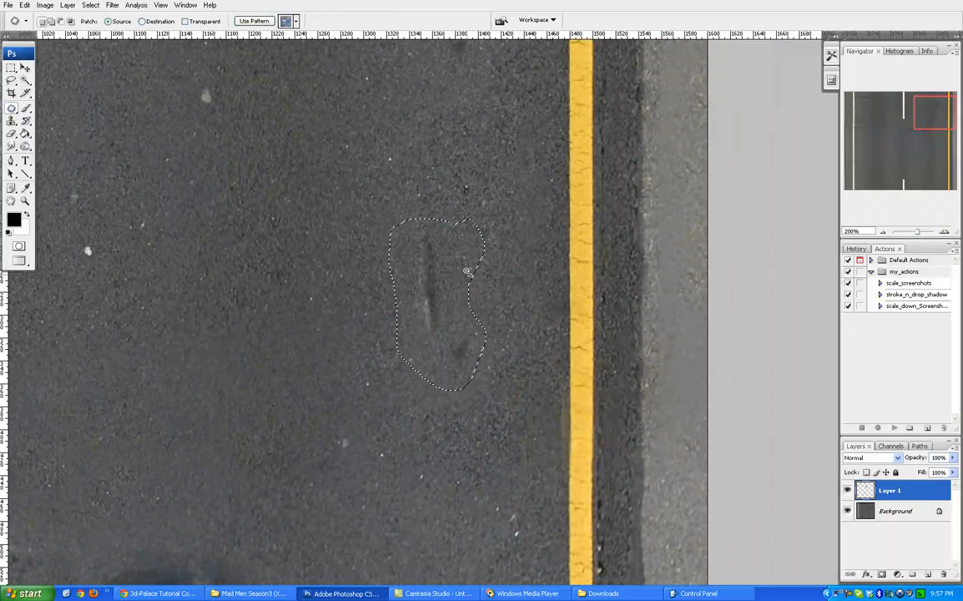
left_click_drag(328, 291, 308, 159)
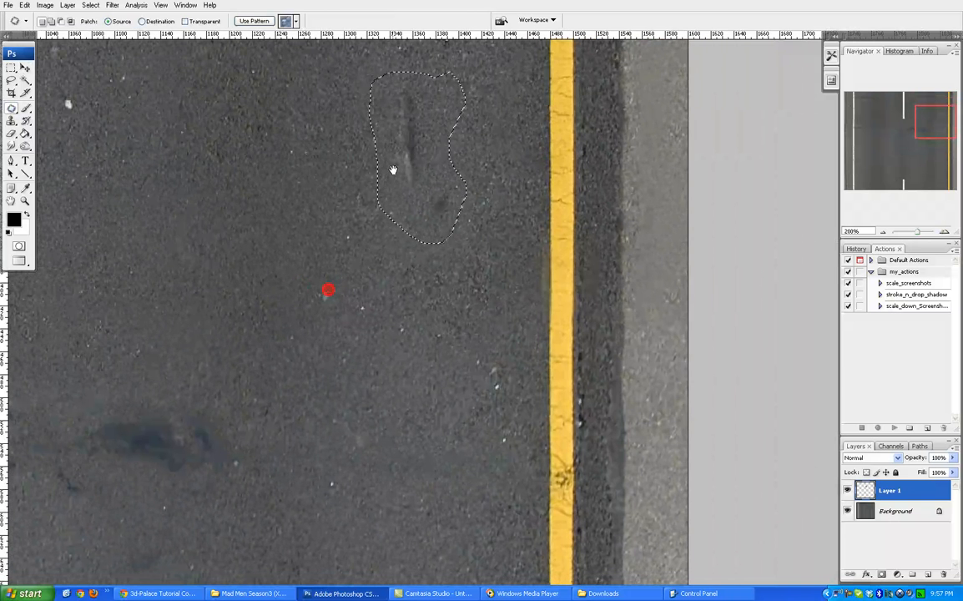
left_click(417, 131)
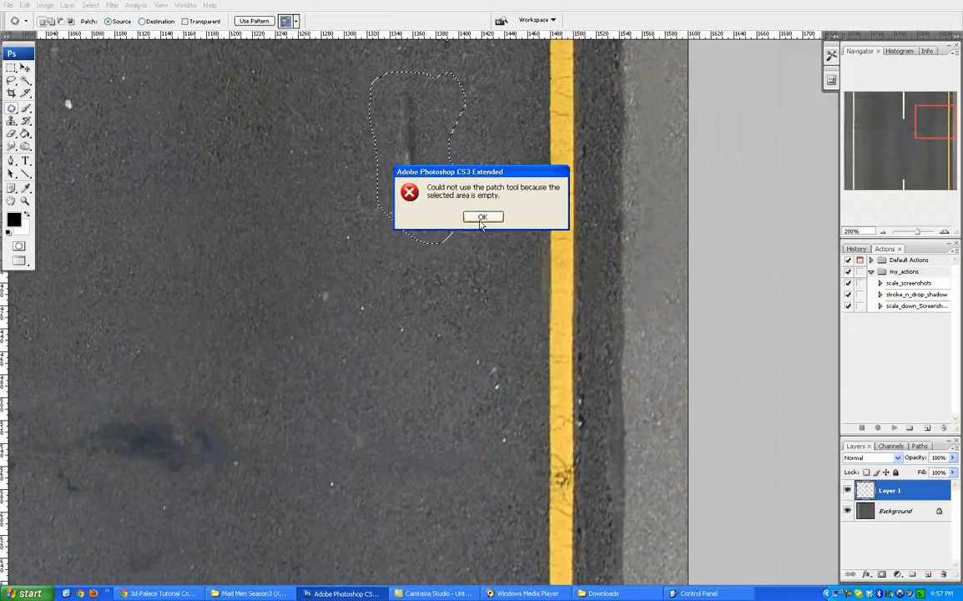
left_click(482, 216)
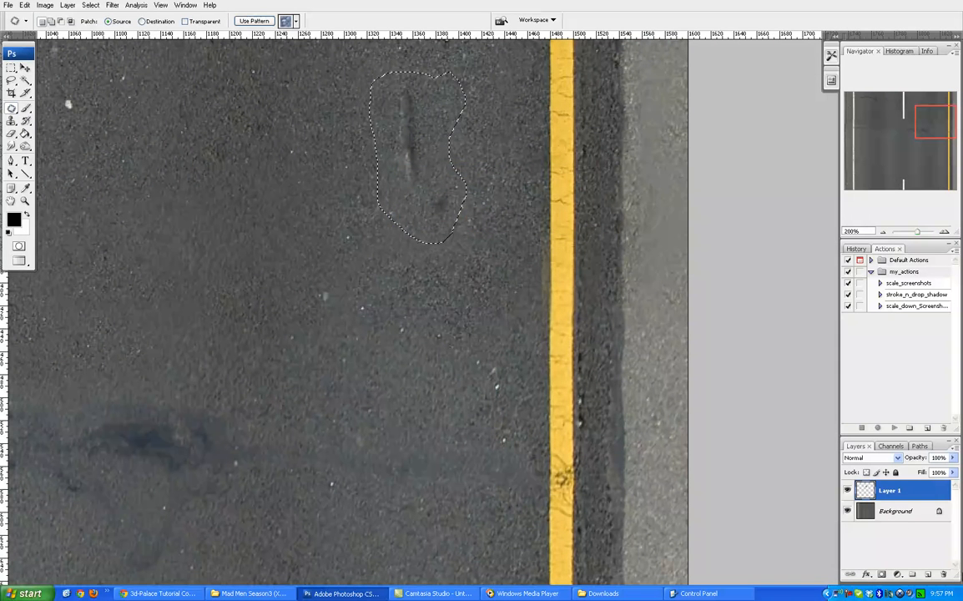
left_click(894, 513)
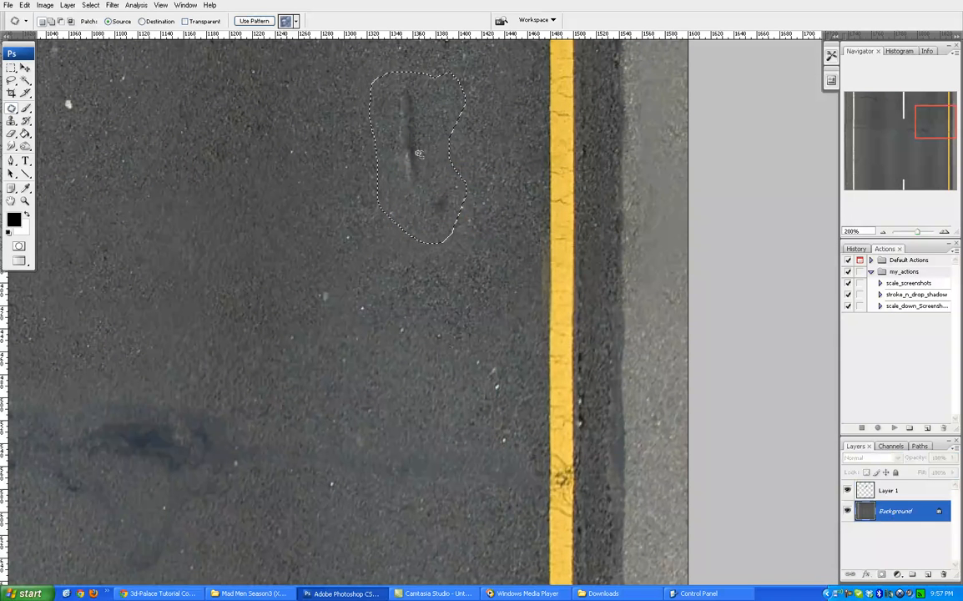
left_click_drag(415, 120, 396, 575)
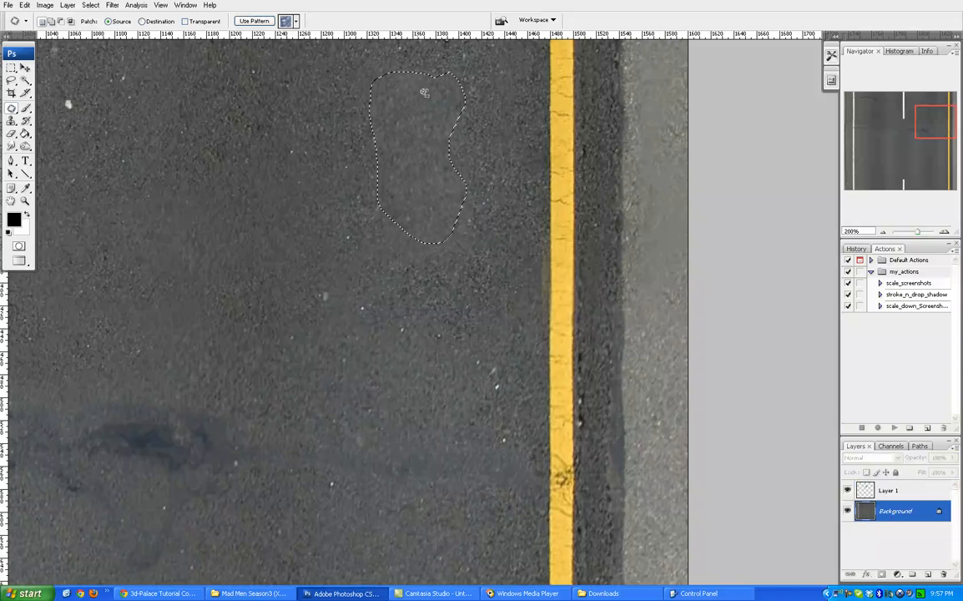
left_click(318, 117)
- Examine the asphalt, lane markings and dark stains across the whole road texture for leftover seams or distracting spots
left_click_drag(370, 140, 551, 233)
left_click_drag(323, 254, 559, 260)
left_click_drag(391, 286, 514, 411)
left_click_drag(492, 289, 609, 133)
left_click_drag(466, 148, 614, 67)
left_click_drag(561, 324, 734, 593)
left_click_drag(471, 225, 580, 267)
left_click_drag(329, 240, 548, 191)
left_click_drag(505, 395, 466, 87)
left_click_drag(531, 356, 33, 190)
left_click_drag(393, 201, 344, 112)
left_click_drag(429, 235, 192, 212)
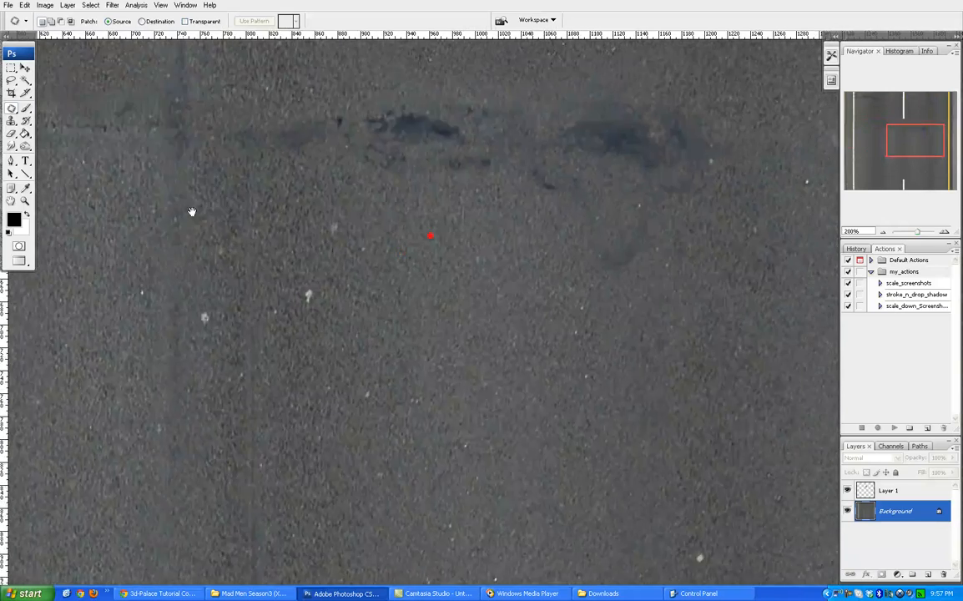
left_click_drag(302, 192, 626, 299)
left_click_drag(272, 223, 33, 263)
left_click_drag(301, 265, 82, 266)
left_click_drag(340, 263, 90, 235)
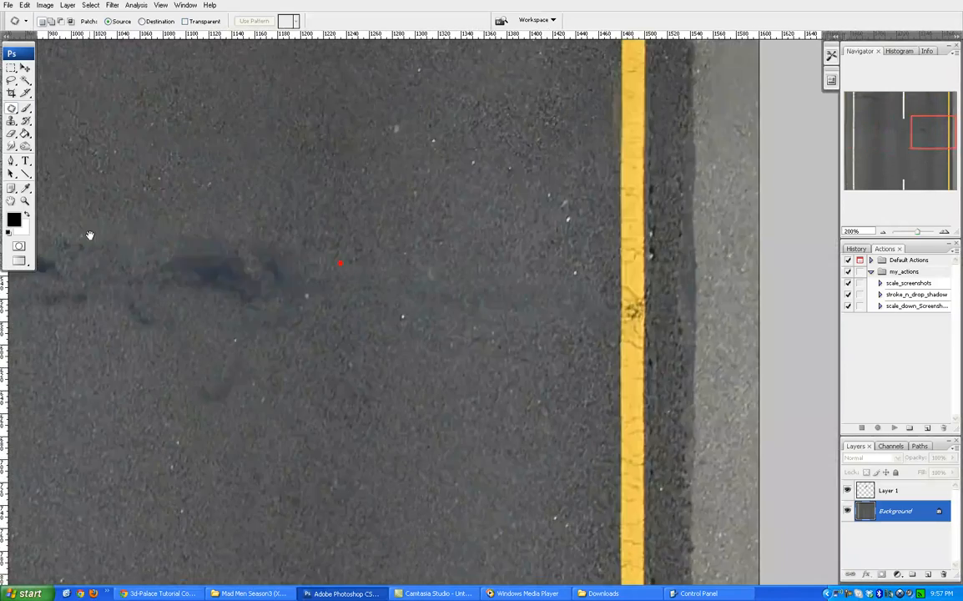
left_click_drag(224, 235, 340, 351)
left_click(887, 233)
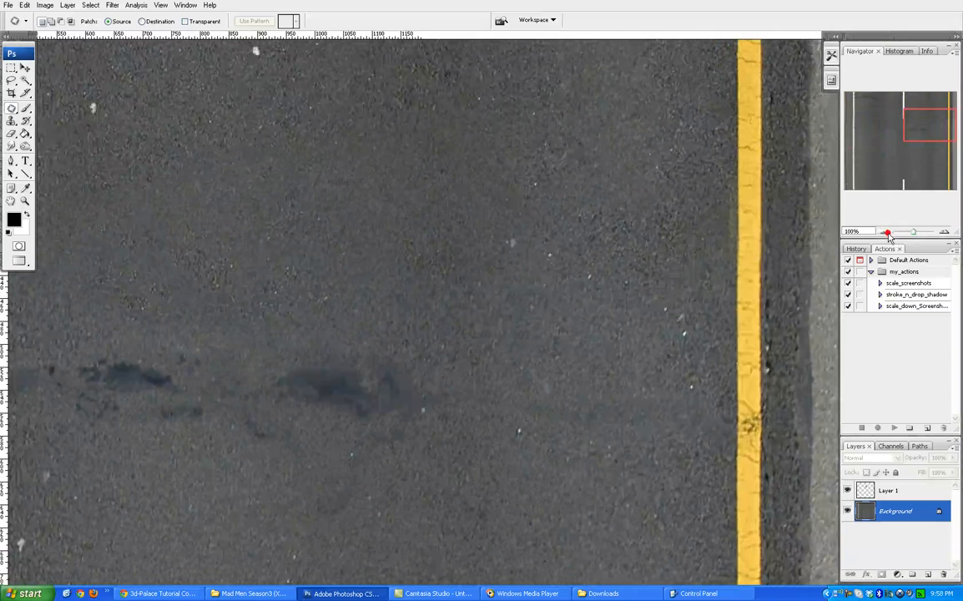
left_click(886, 232)
mouse_move(406, 262)
left_mouse_down()
mouse_move(403, 210)
mouse_move(298, 283)
mouse_move(317, 259)
left_mouse_up()
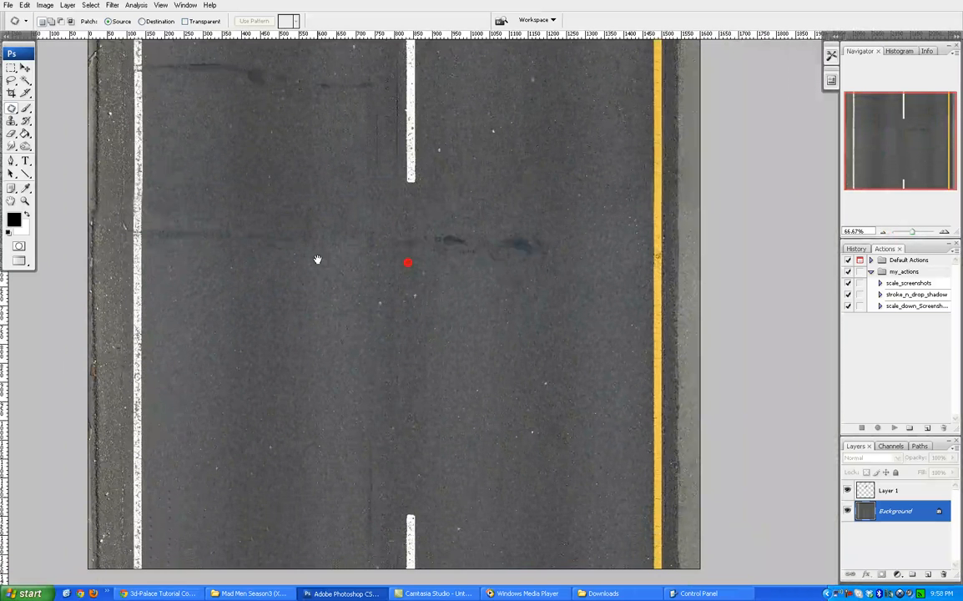
- Offset the Background layer by 0 pixels horizontally and -400 pixels vertically, with undefined areas wrapped around
left_click(884, 233)
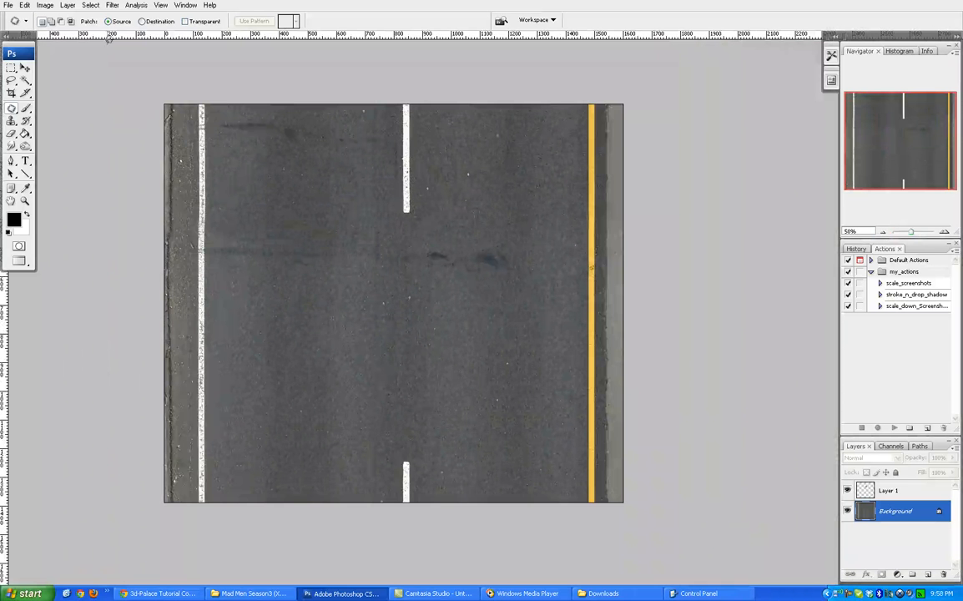
left_click(112, 5)
mouse_move(223, 219)
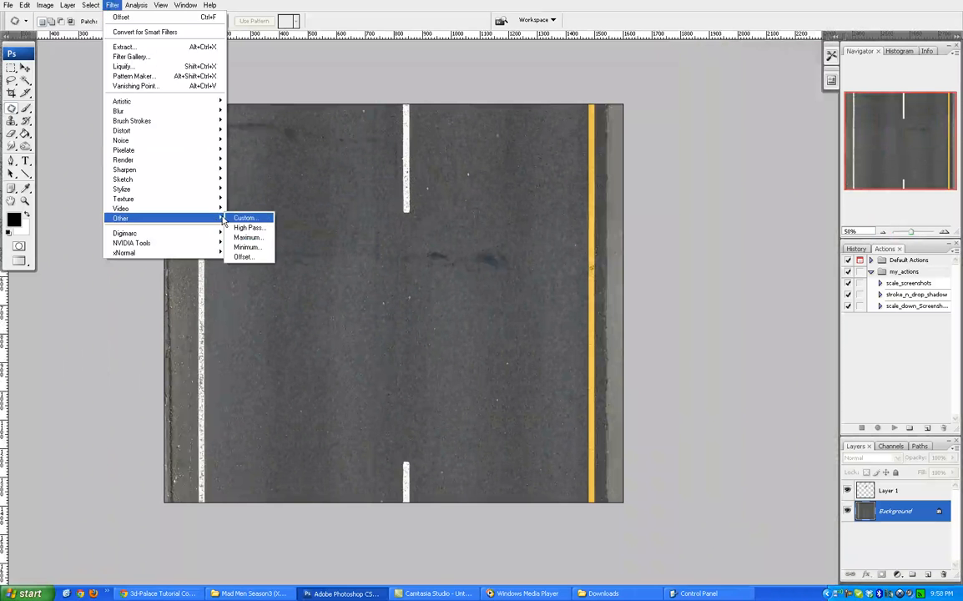
left_click(243, 256)
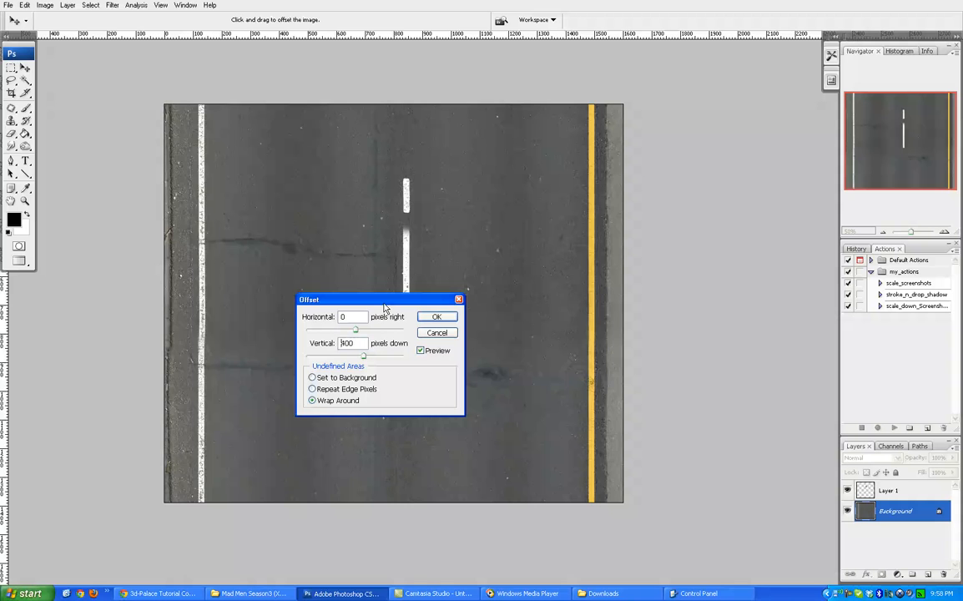
type("-")
left_click(436, 317)
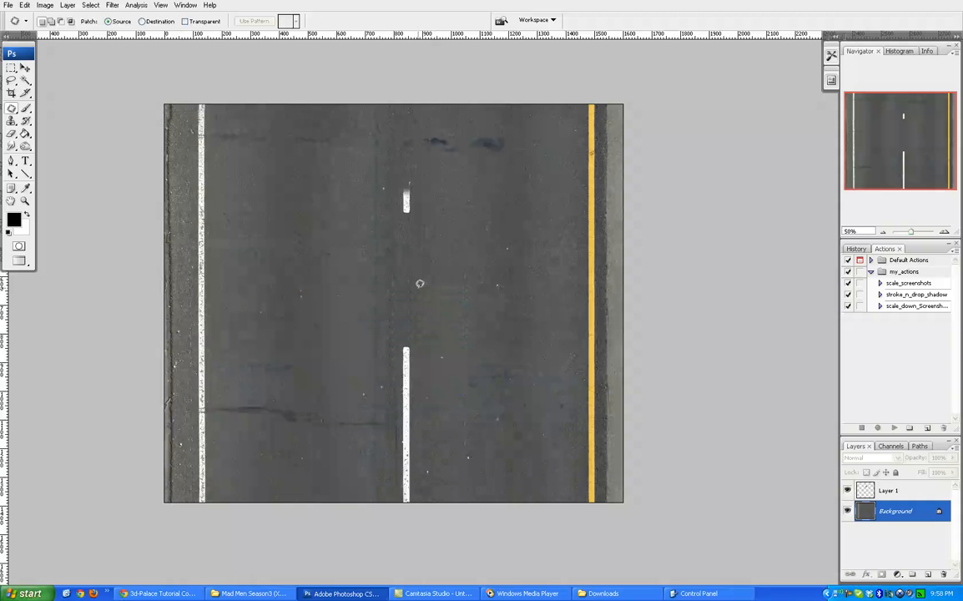
left_click(883, 231)
left_click(883, 231)
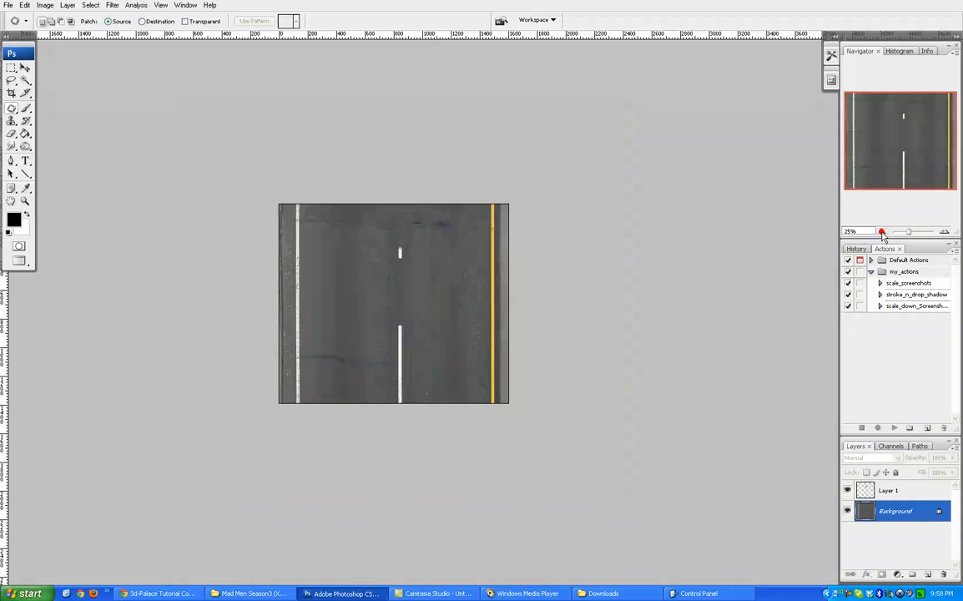
left_click(882, 231)
left_click(883, 231)
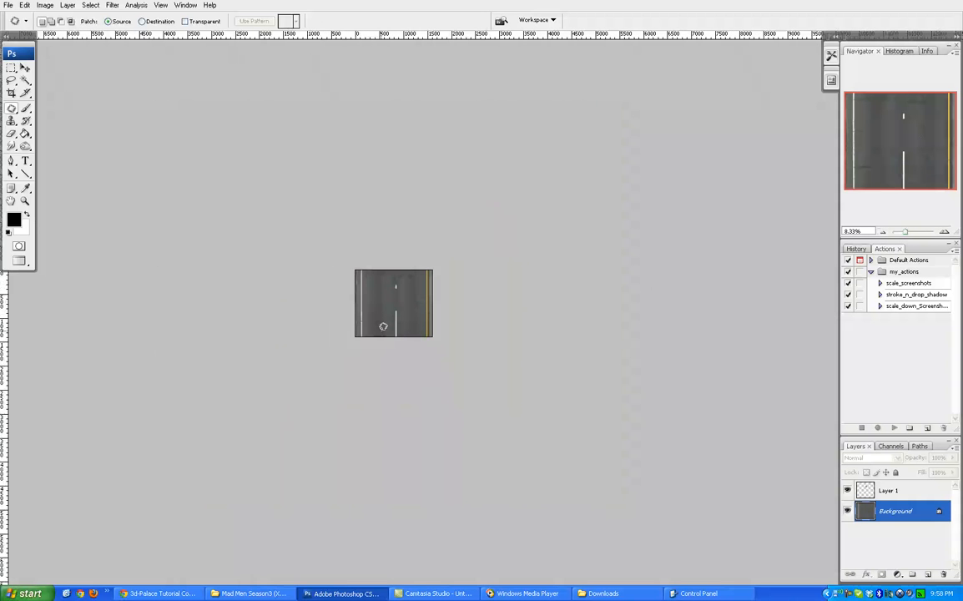
left_click(943, 232)
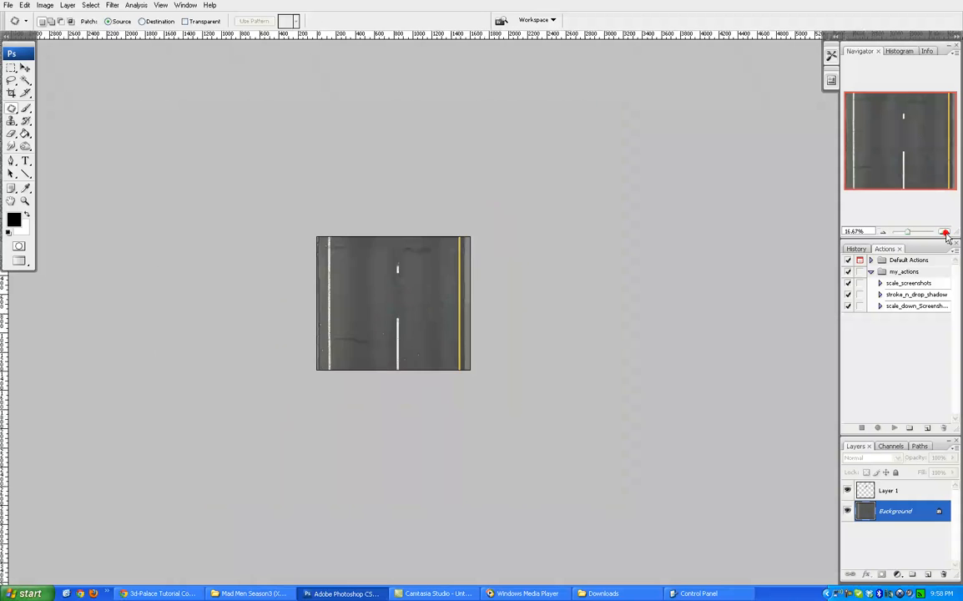
left_click(944, 233)
left_click(944, 233)
left_click(945, 232)
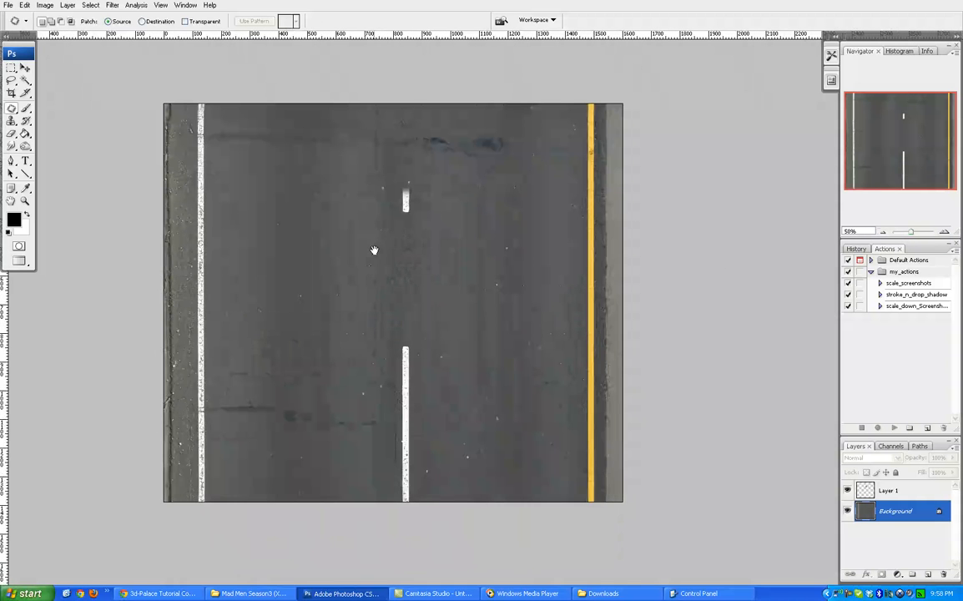
left_click_drag(374, 250, 376, 252)
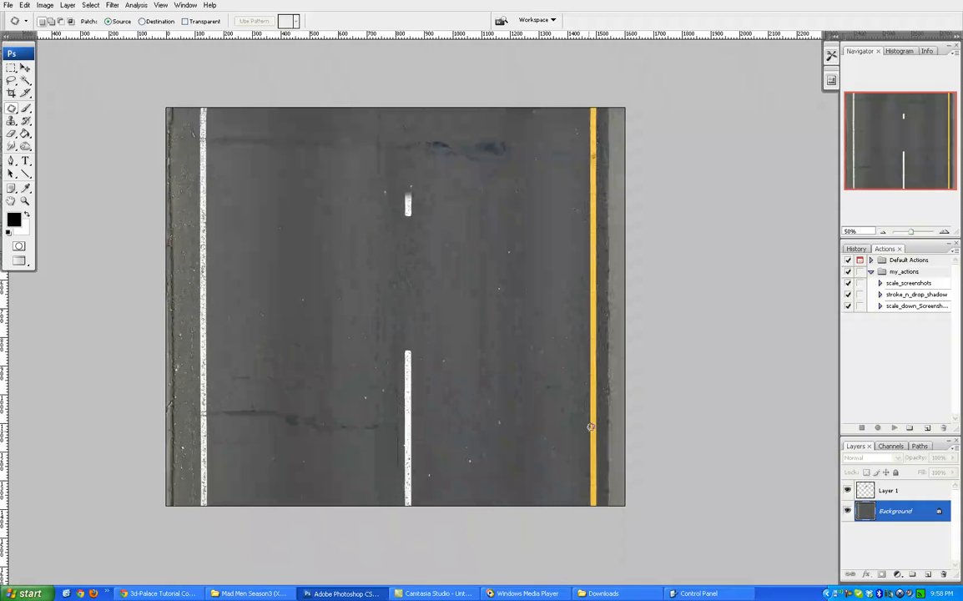
left_click(927, 574)
left_click(877, 506)
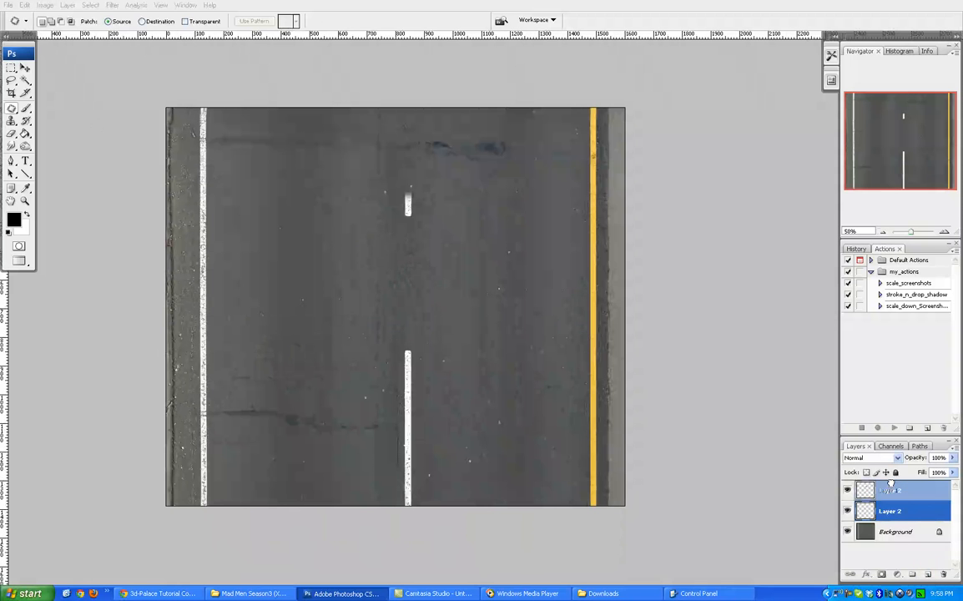
left_click_drag(877, 506, 891, 488)
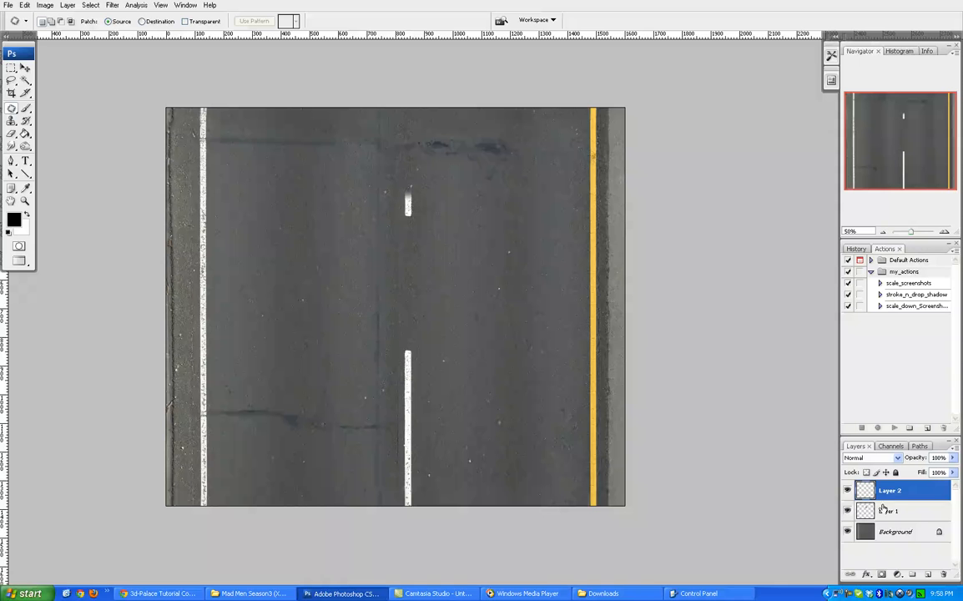
left_click_drag(909, 493, 944, 574)
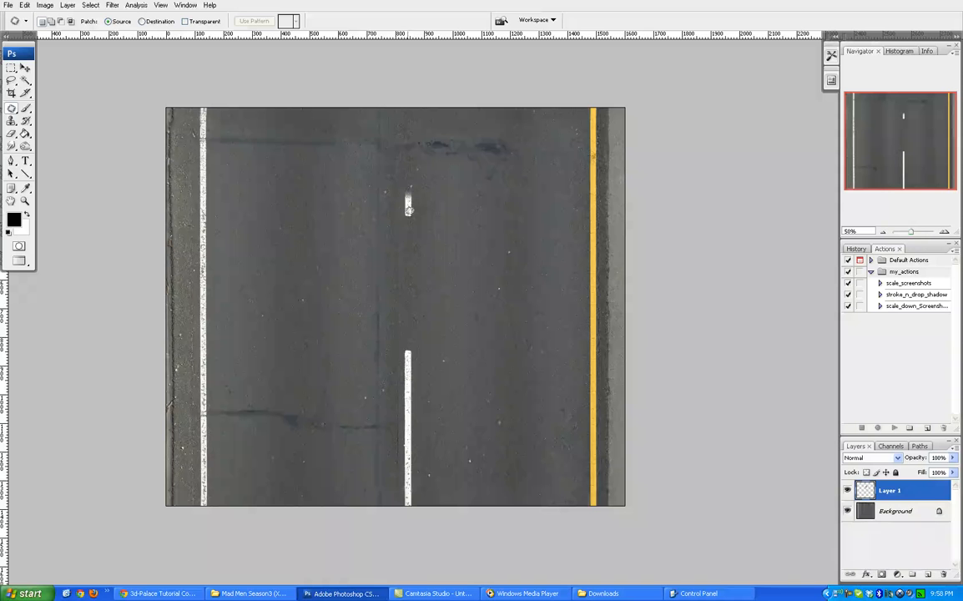
- Offset the Background layer by 0 pixels horizontally and 400 pixels vertically with wrap-around, and merge Layer 1 into it
left_click_drag(409, 209, 404, 216)
left_click(866, 515)
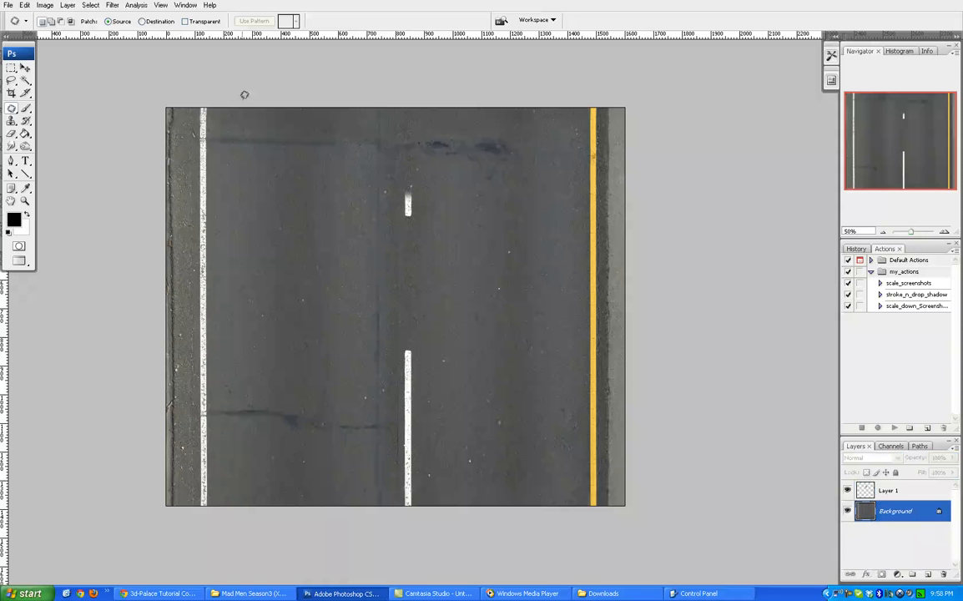
left_click(112, 5)
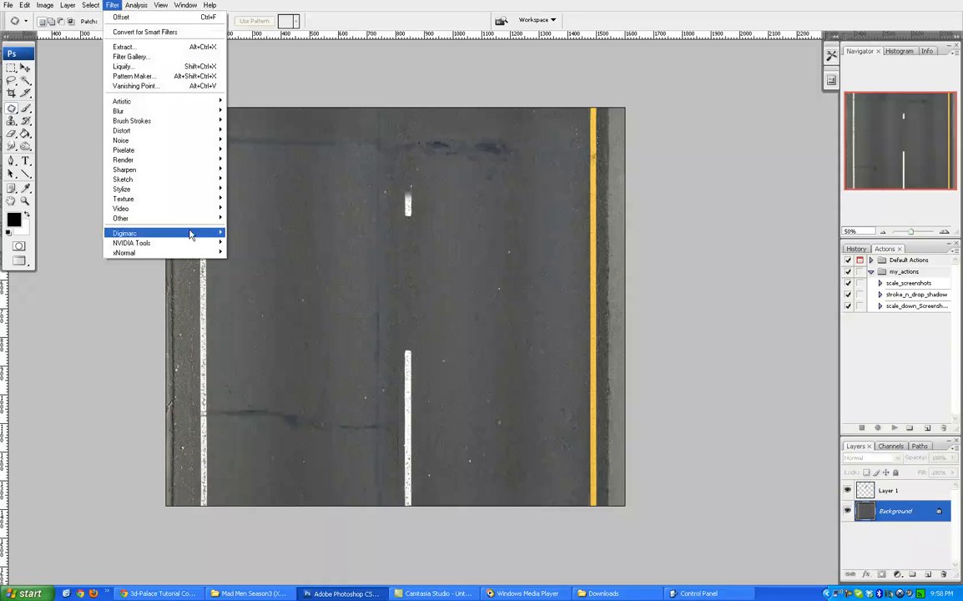
mouse_move(197, 217)
left_click(244, 258)
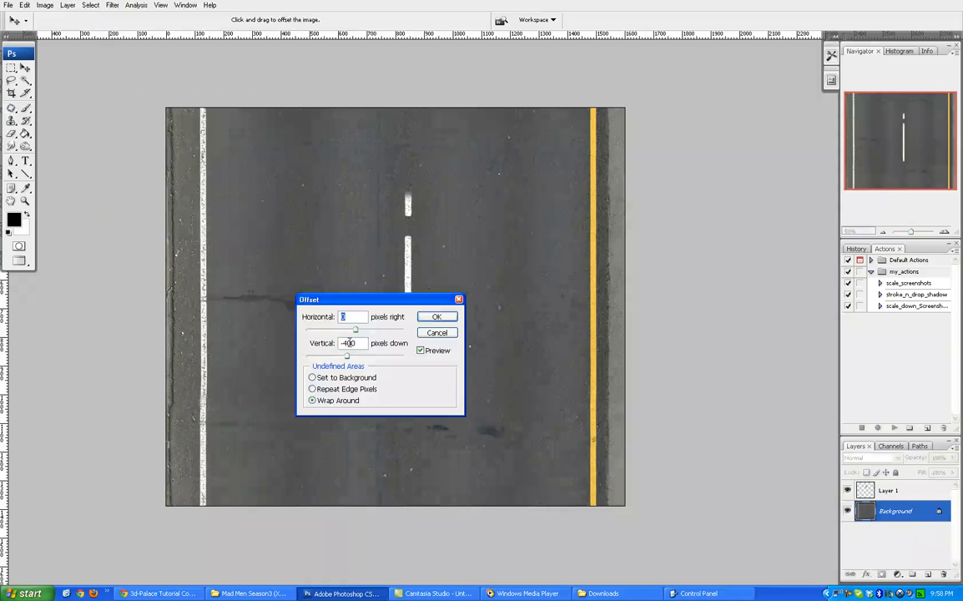
type("4")
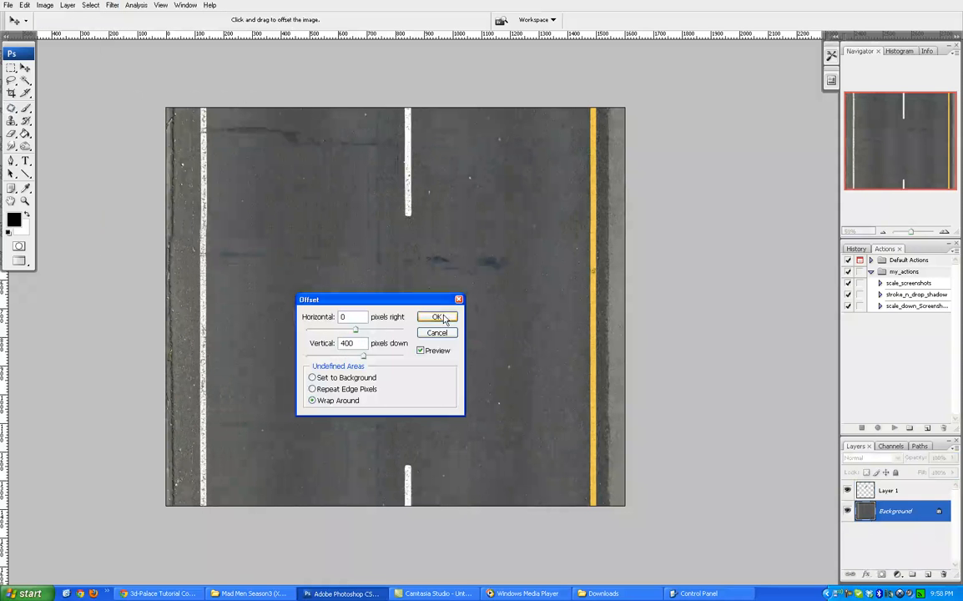
left_click(439, 320)
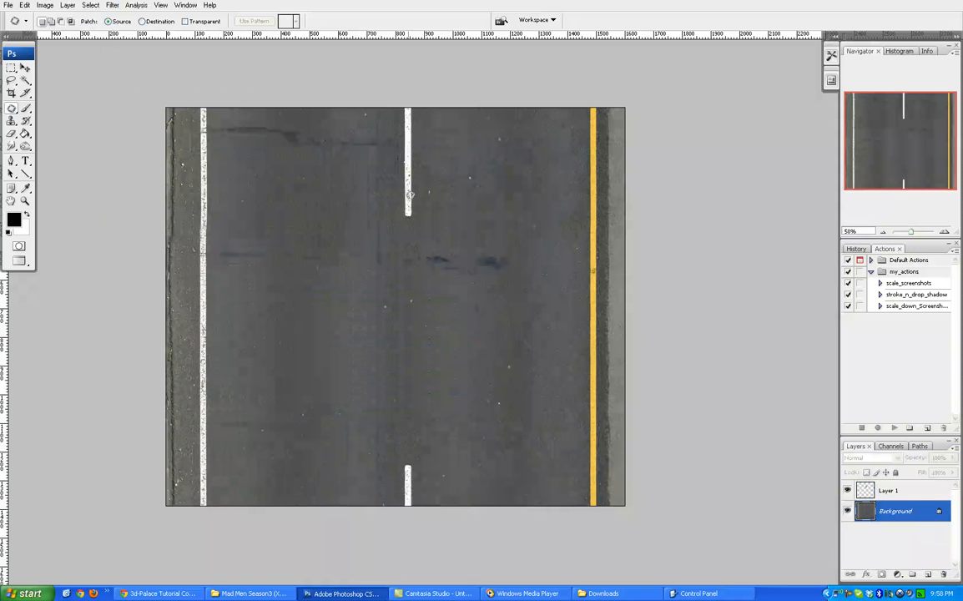
left_click(917, 496)
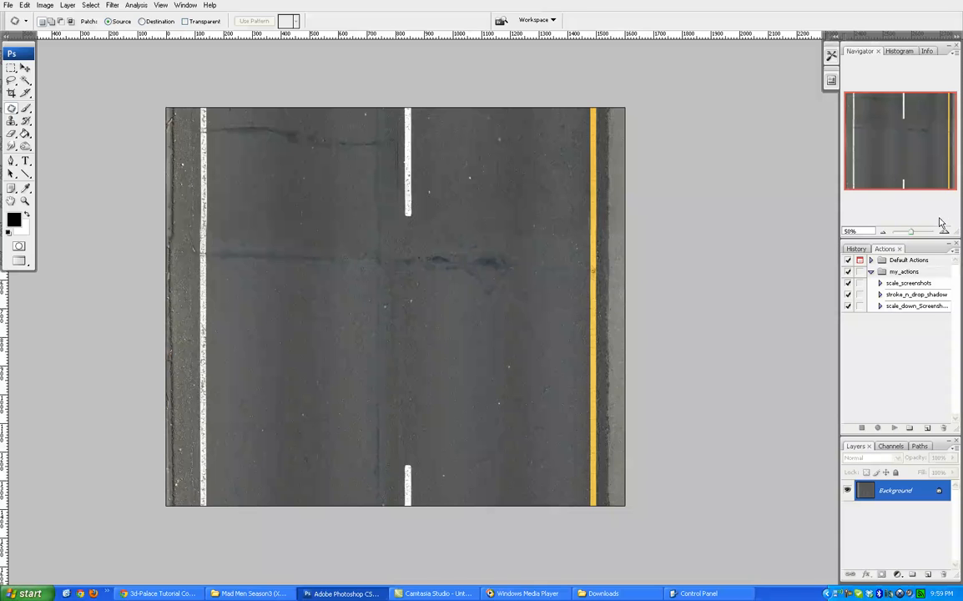
- Offset the merged road image by 0 pixels horizontally and -400 pixels vertically, with undefined areas wrapped around
key("ctrl+minus")
key("ctrl+minus")
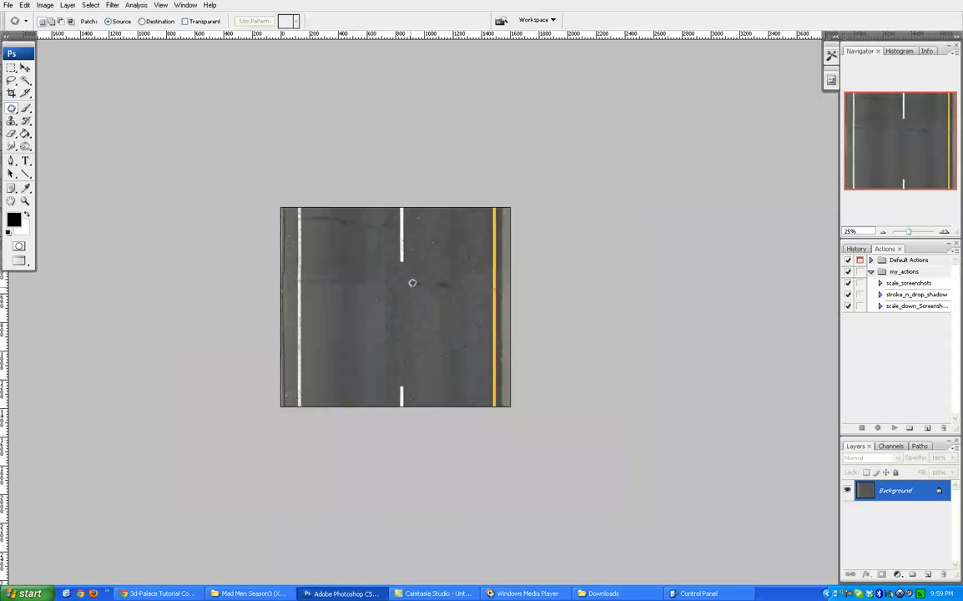
left_click(112, 5)
mouse_move(180, 217)
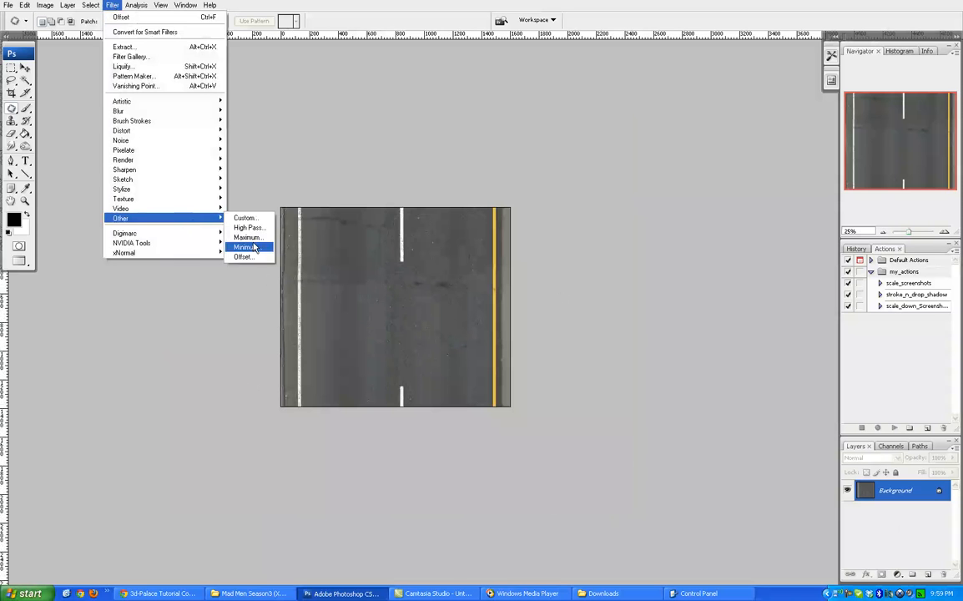
left_click(226, 257)
left_click(345, 342)
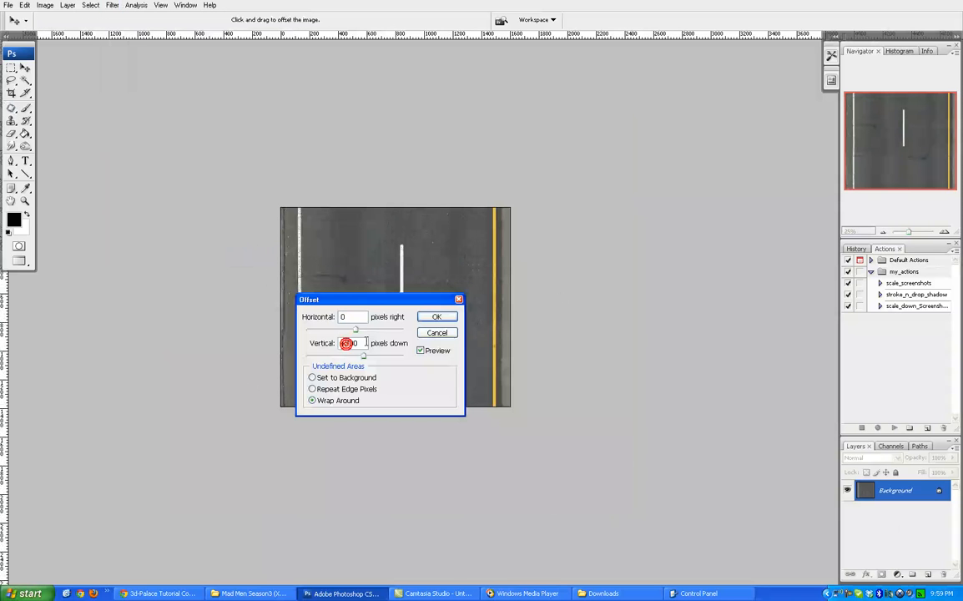
key("BackSpace")
type("-")
left_click(442, 317)
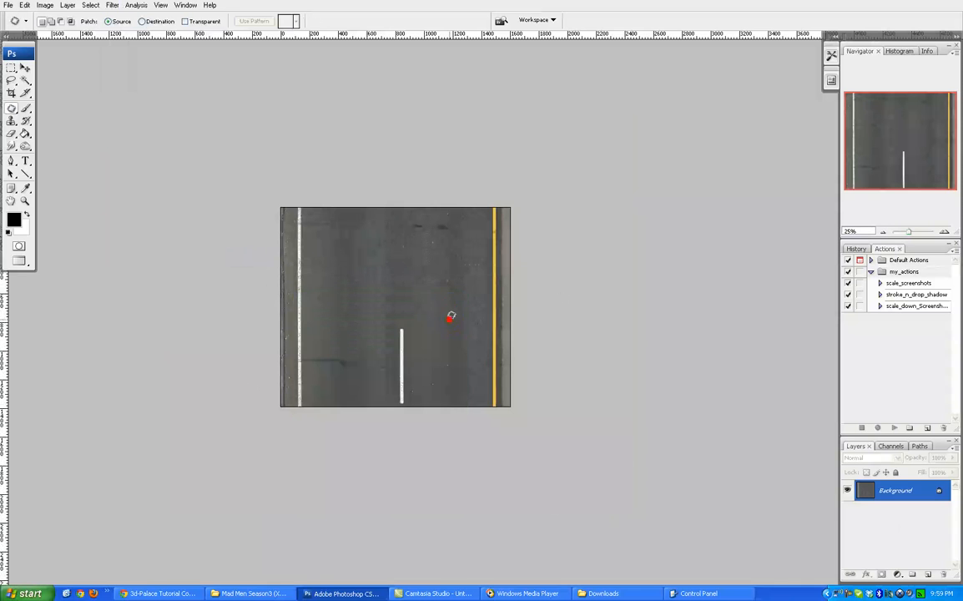
- Add a new layer above the Background and fill it with a vertical gradient from black at the top to white at the bottom
left_click(943, 232)
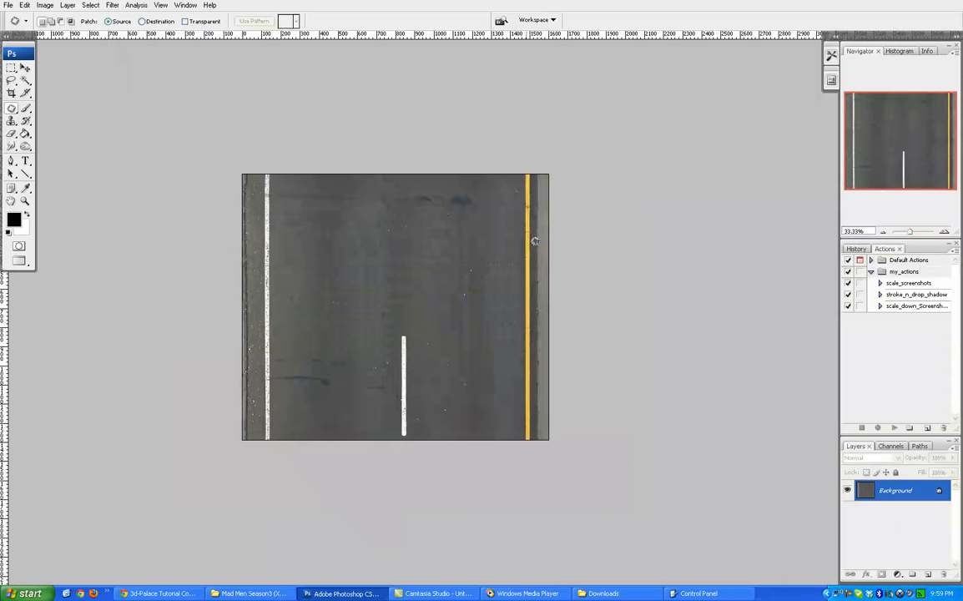
left_click_drag(433, 265, 449, 255)
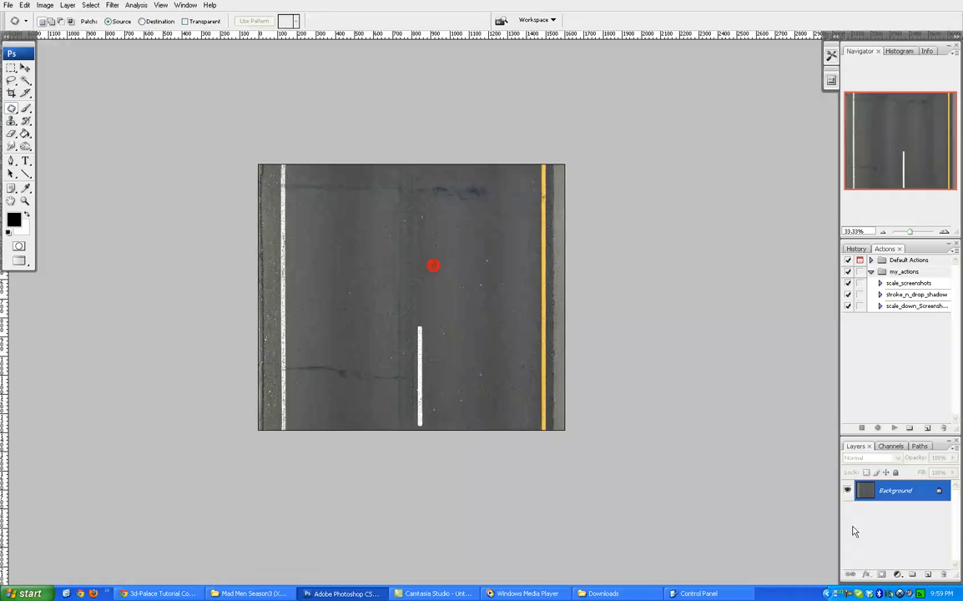
key("ctrl+shift+alt+n")
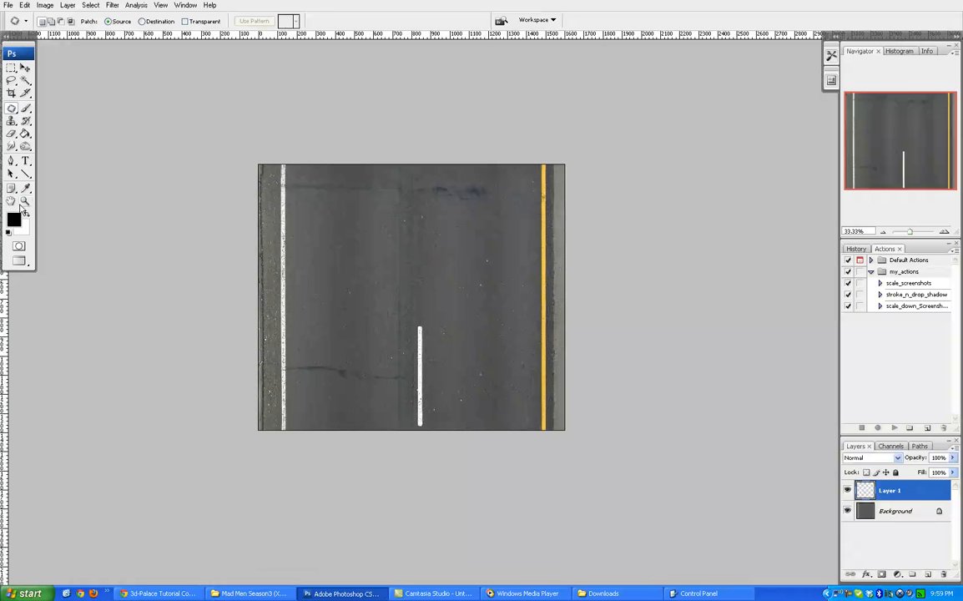
mouse_move(25, 140)
left_mouse_down()
mouse_move(48, 144)
mouse_move(58, 134)
left_mouse_up()
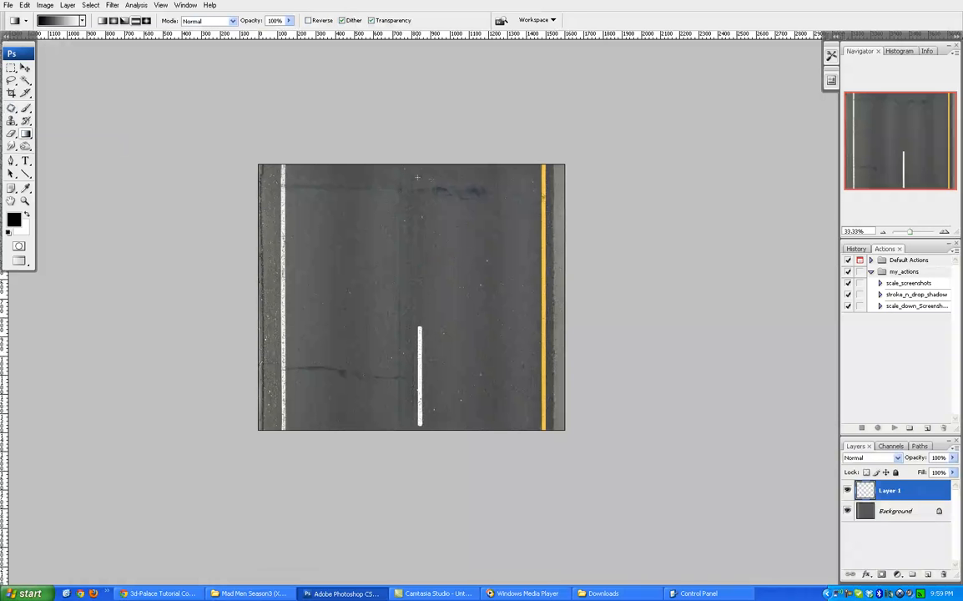
left_click_drag(412, 193, 455, 343)
left_click_drag(460, 431, 399, 348)
left_click_drag(461, 403, 464, 339)
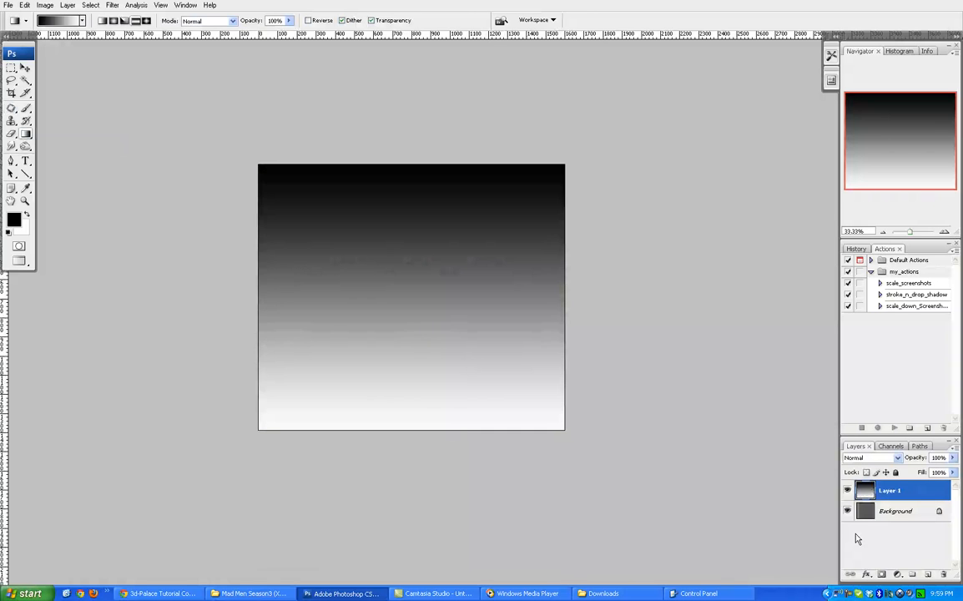
- Preview the blend modes from Dissolve through Luminosity on the gradient layer, and return it to Normal
left_click(876, 458)
left_click(876, 459)
left_click(876, 462)
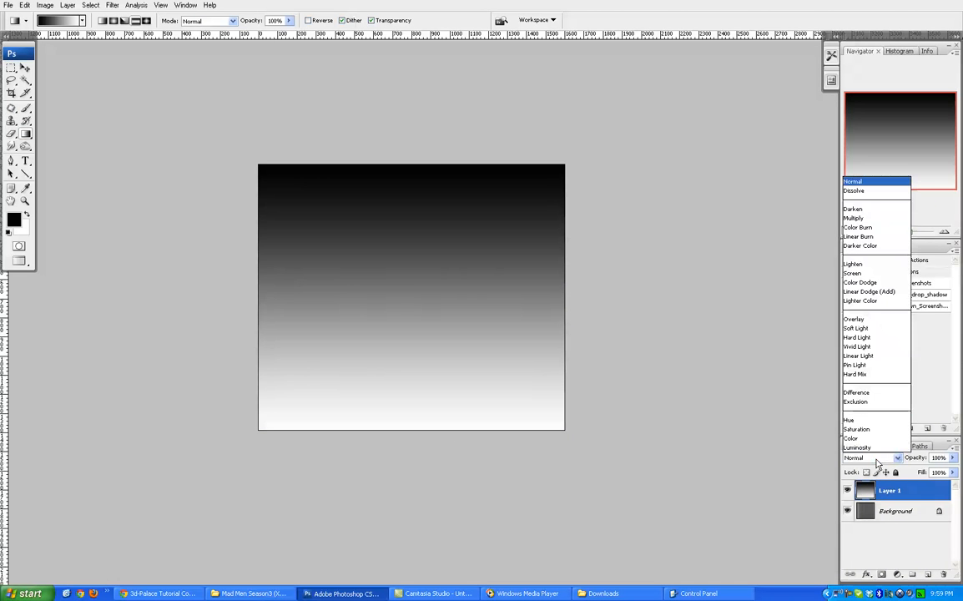
left_click(876, 462)
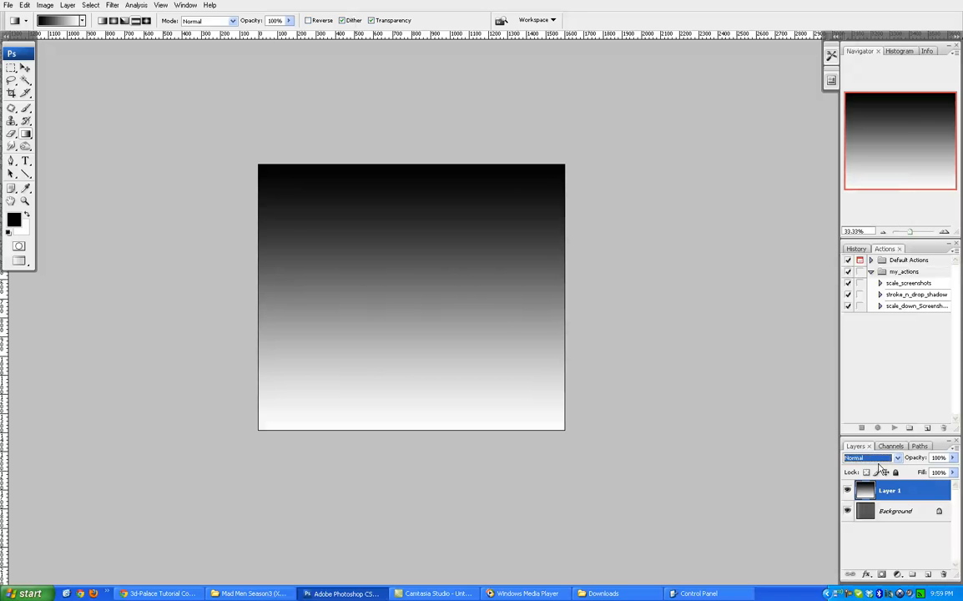
key("Down")
key("Down")
key("Down")
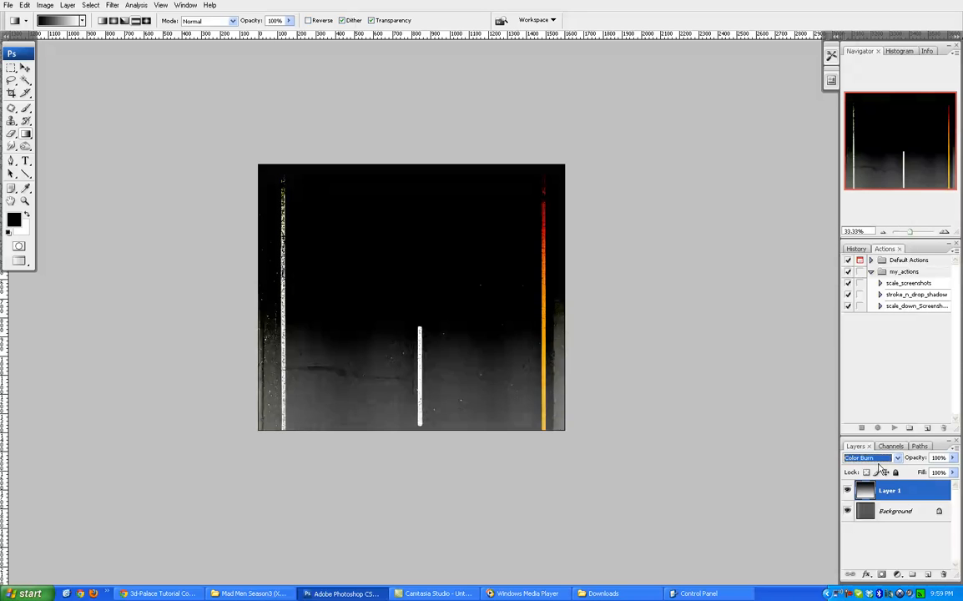
key("Down")
key("Down")
key("Down")
key("Down")
key("Down")
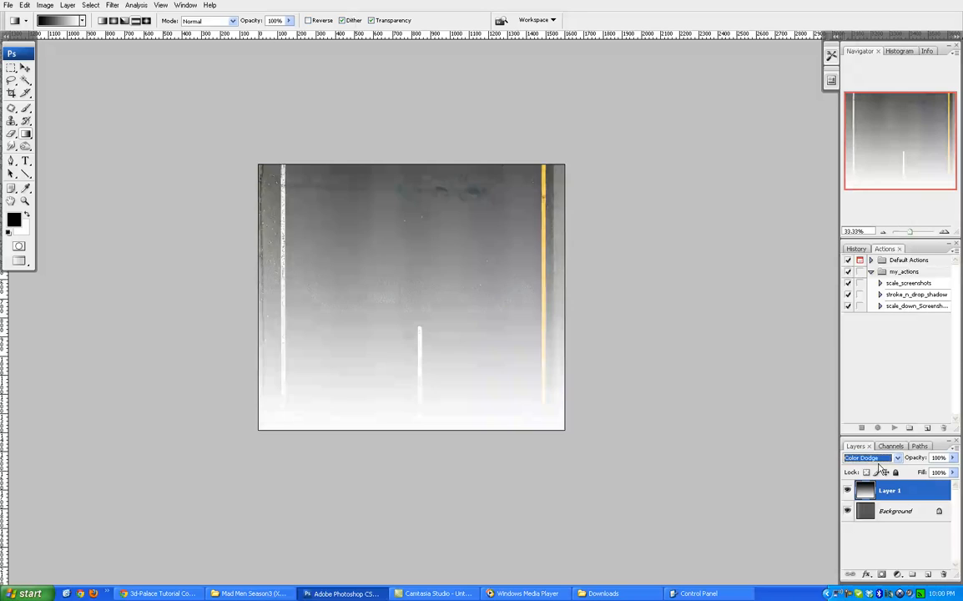
key("Down")
key("Down")
key("Down")
key("Down")
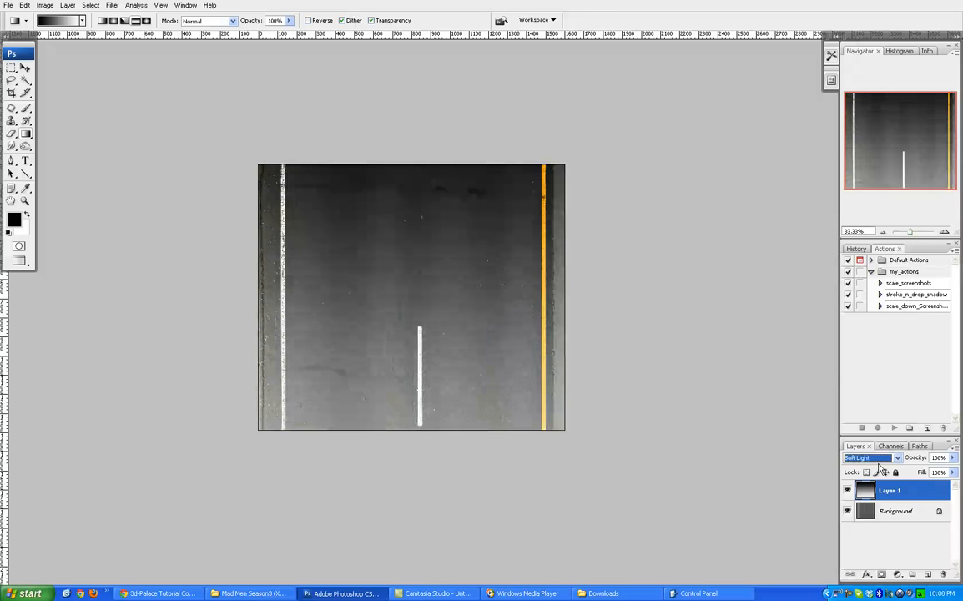
key("Down")
key("Down")
key("Down")
key("Down")
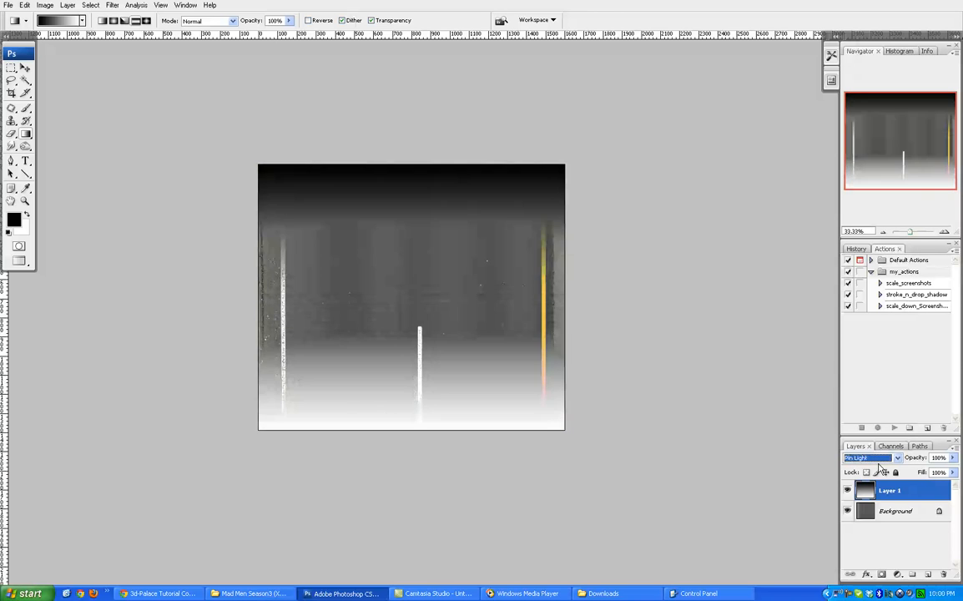
key("Down")
key("Down")
key("Down")
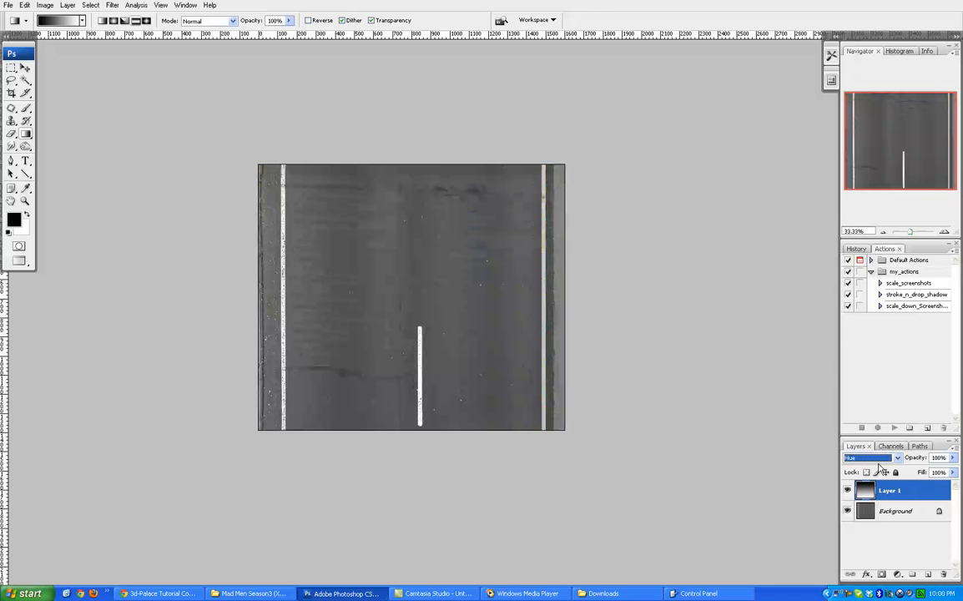
key("Down")
key("Down")
key("Down")
key("Down")
key("Down")
key("Down")
key("Down")
key("Down")
key("Down")
key("Down")
key("Down")
key("Down")
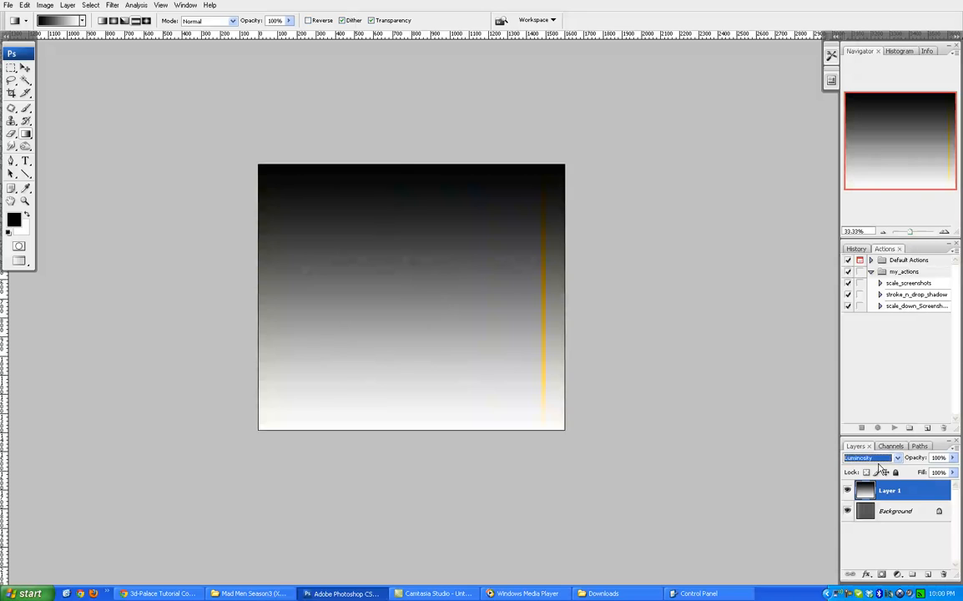
key("Home")
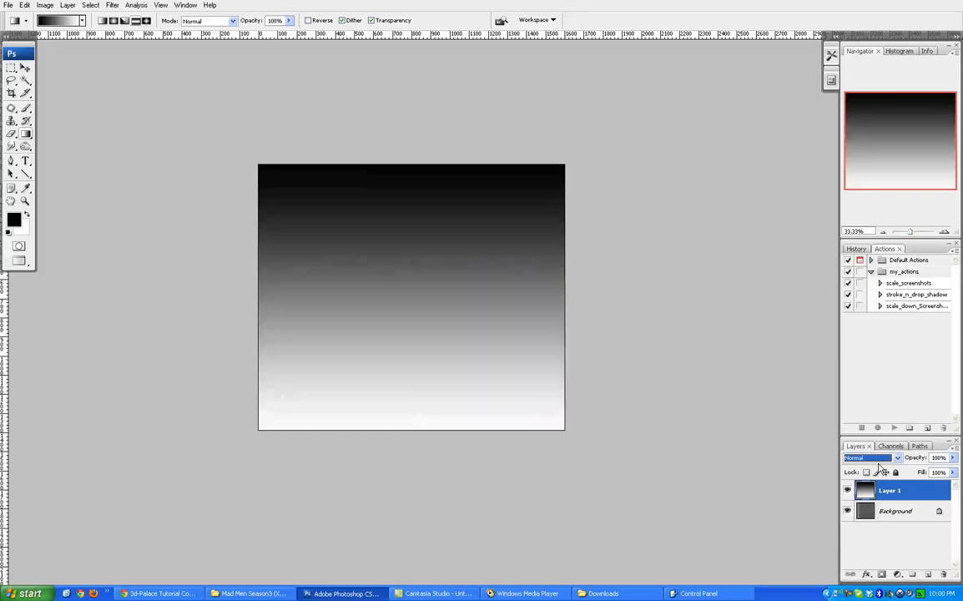
- Run through the gradient layer's blend modes again, including Color Burn, Multiply, Darker Color and Screen, and set it to Pin Light
key("Down")
key("Down")
key("Down")
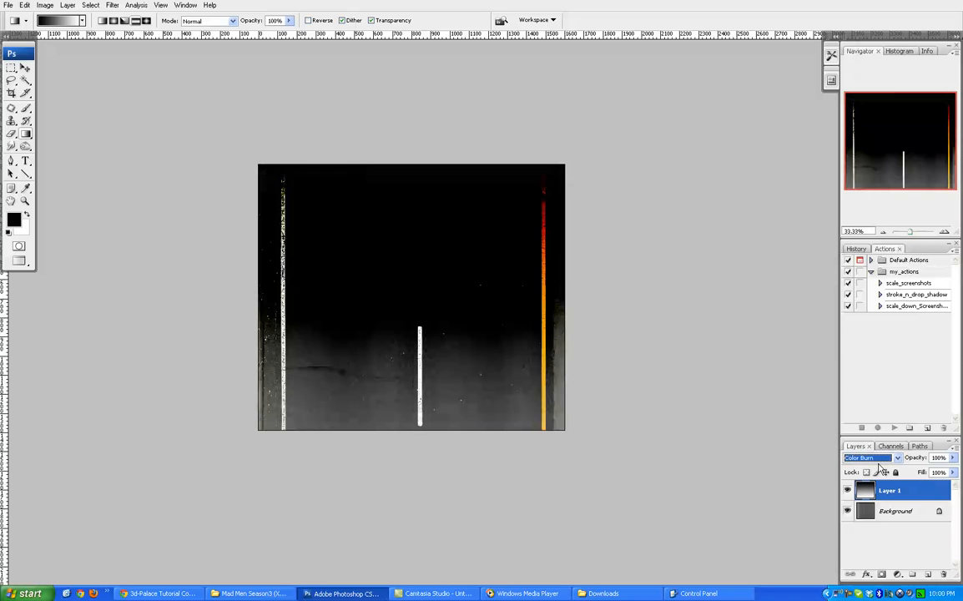
key("Up")
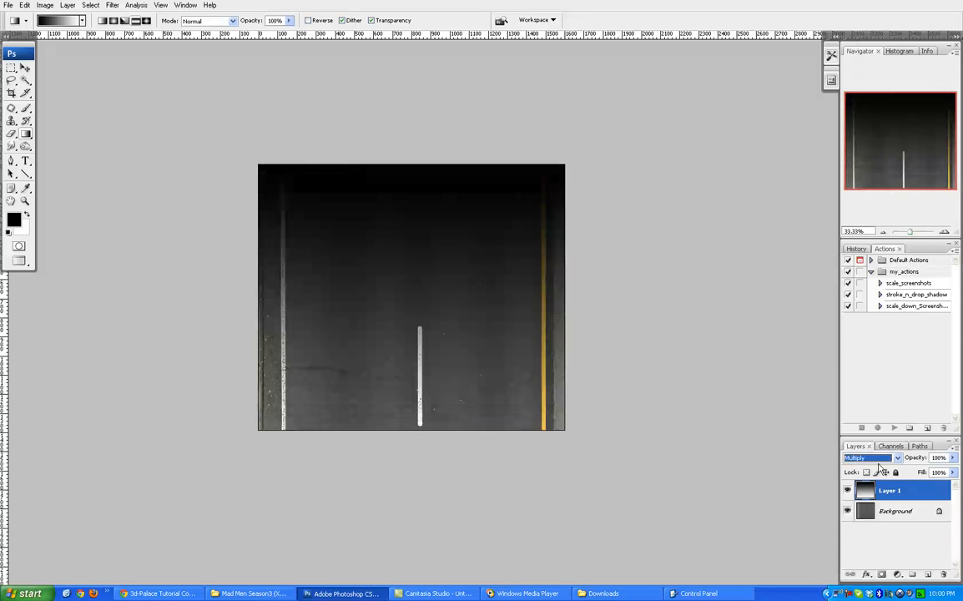
key("Down")
key("Down")
key("Down")
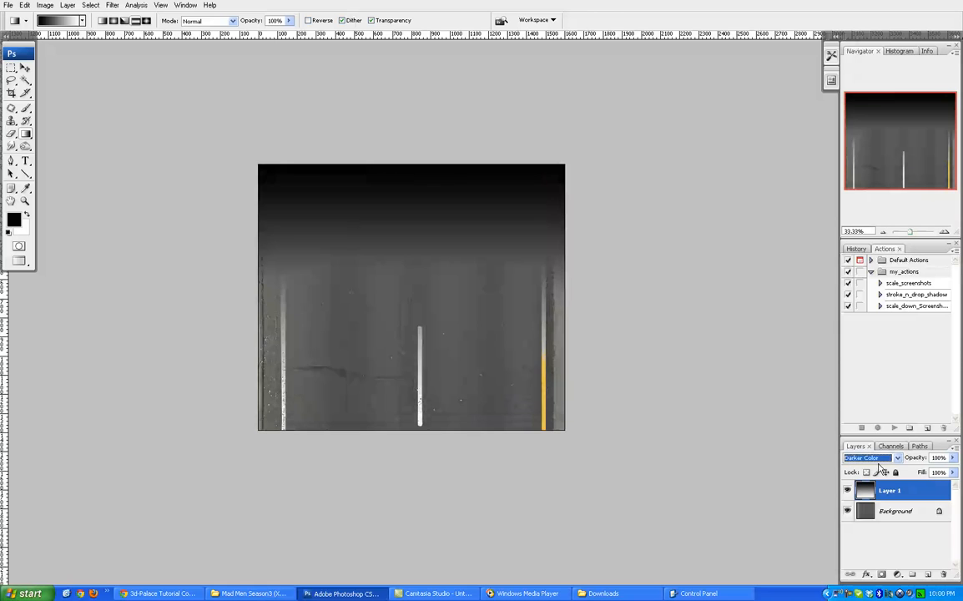
key("Down")
key("Down")
key("Down")
key("Down")
key("Down")
key("Down")
key("Down")
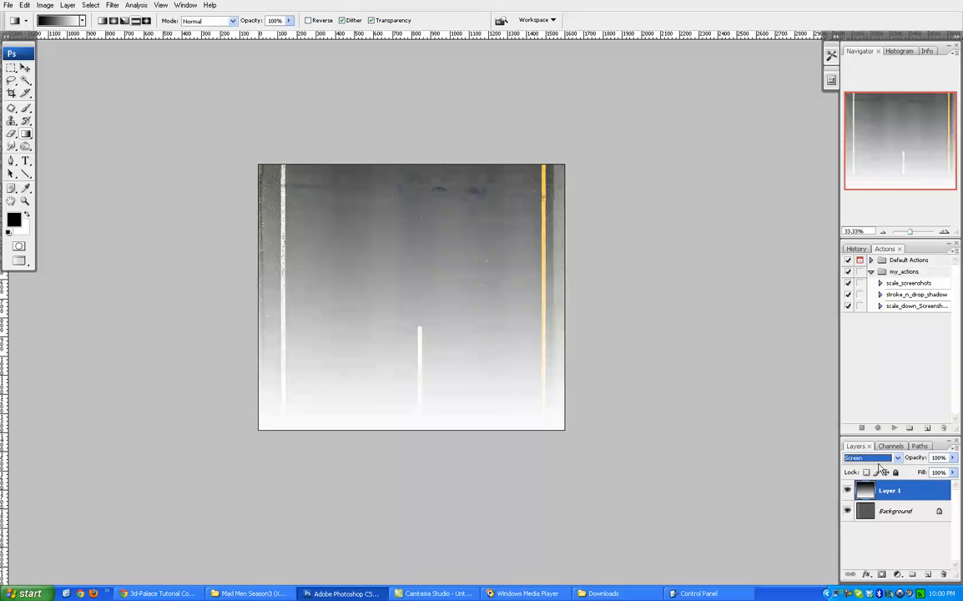
key("Down")
key("Down")
key("Down")
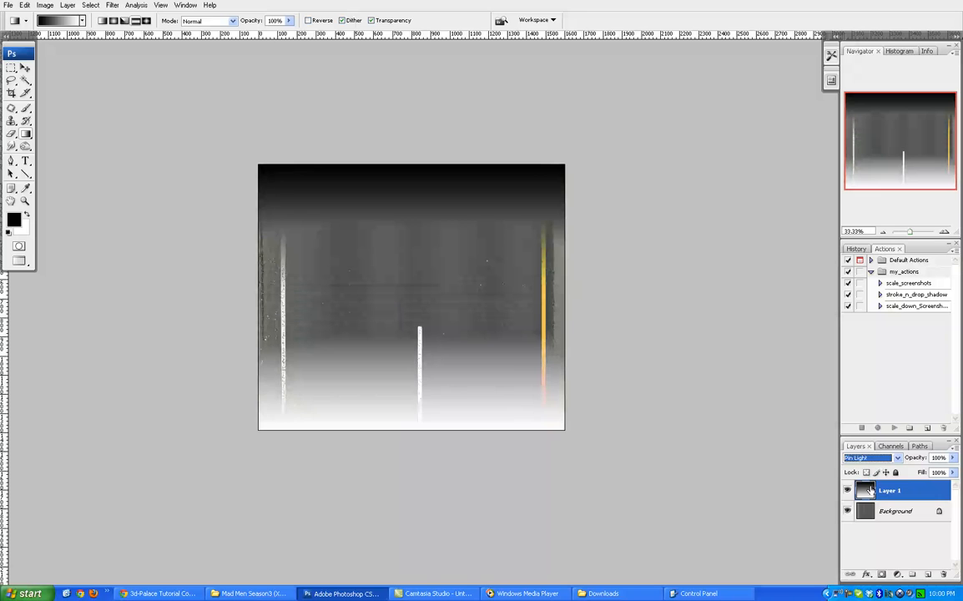
- Replace the gradient layer with a Brightness/Contrast adjustment layer masked by a vertical gradient from black at the top to white at the bottom
left_click_drag(868, 491, 941, 574)
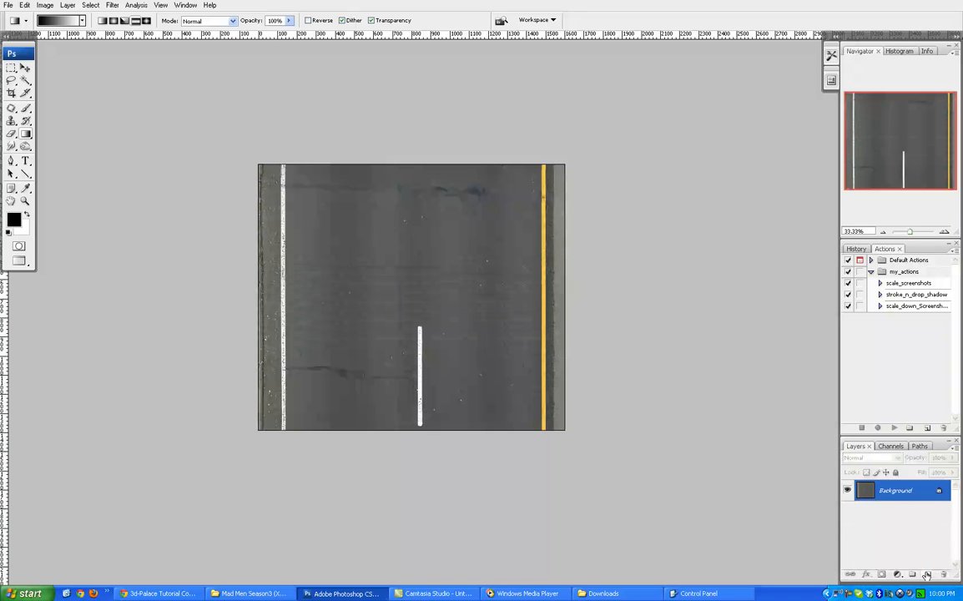
left_click(897, 574)
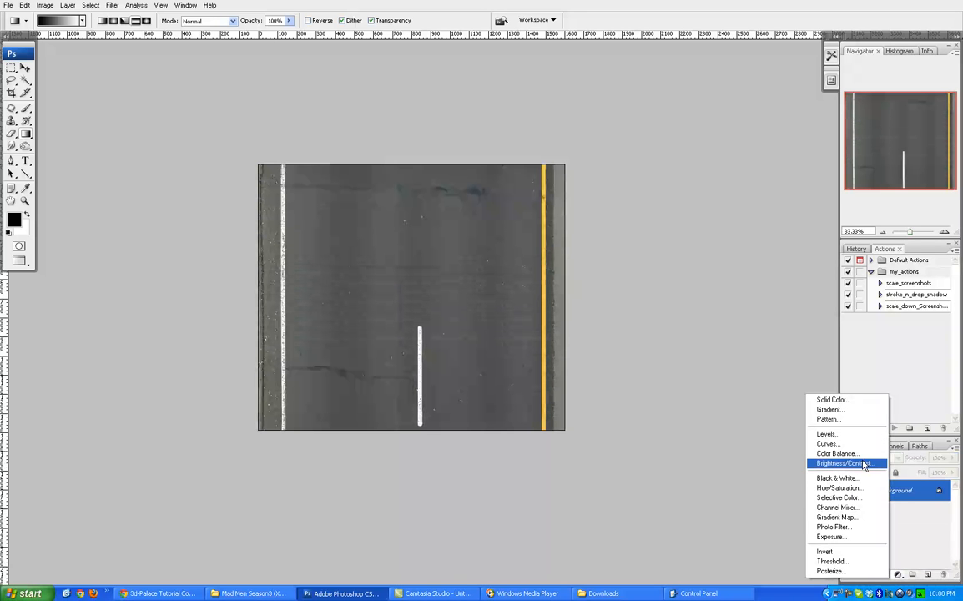
left_click(863, 464)
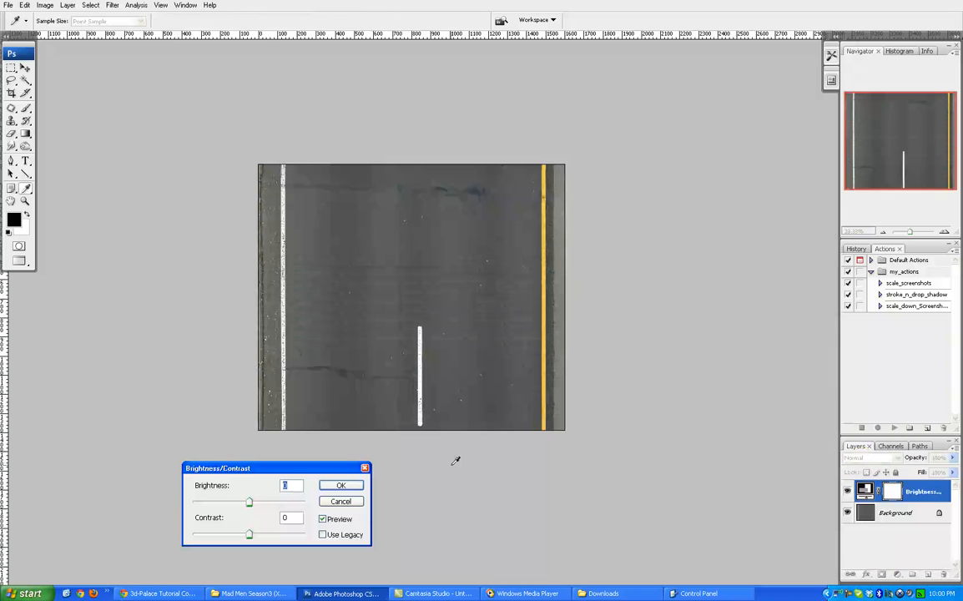
left_click(340, 485)
key("g")
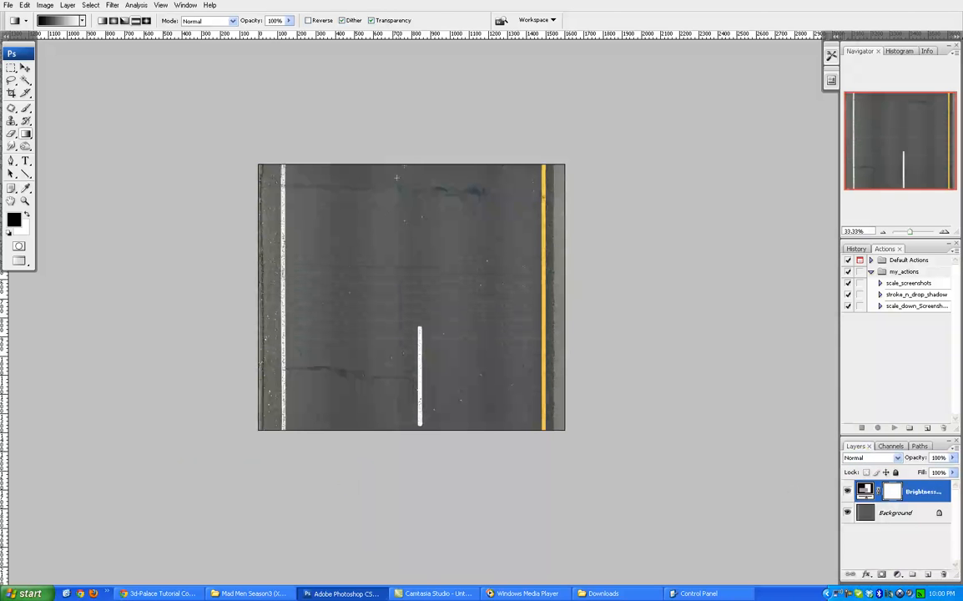
left_click_drag(406, 164, 443, 433)
- Set the adjustment layer's brightness to -18 and clip the adjustment to the Background
double_click(864, 491)
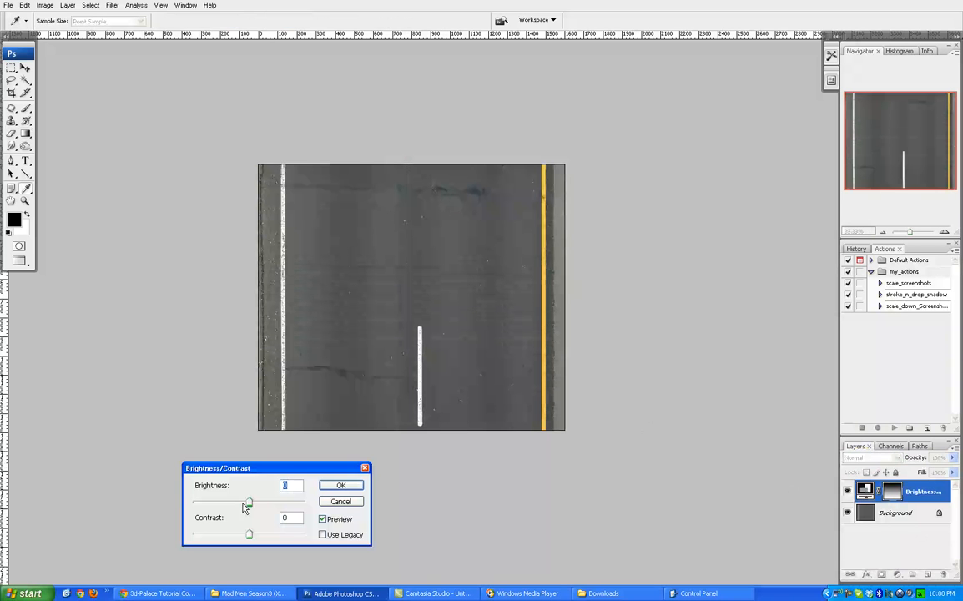
mouse_move(248, 501)
left_mouse_down()
mouse_move(263, 502)
mouse_move(216, 505)
mouse_move(245, 505)
left_mouse_up()
left_click_drag(244, 505, 243, 508)
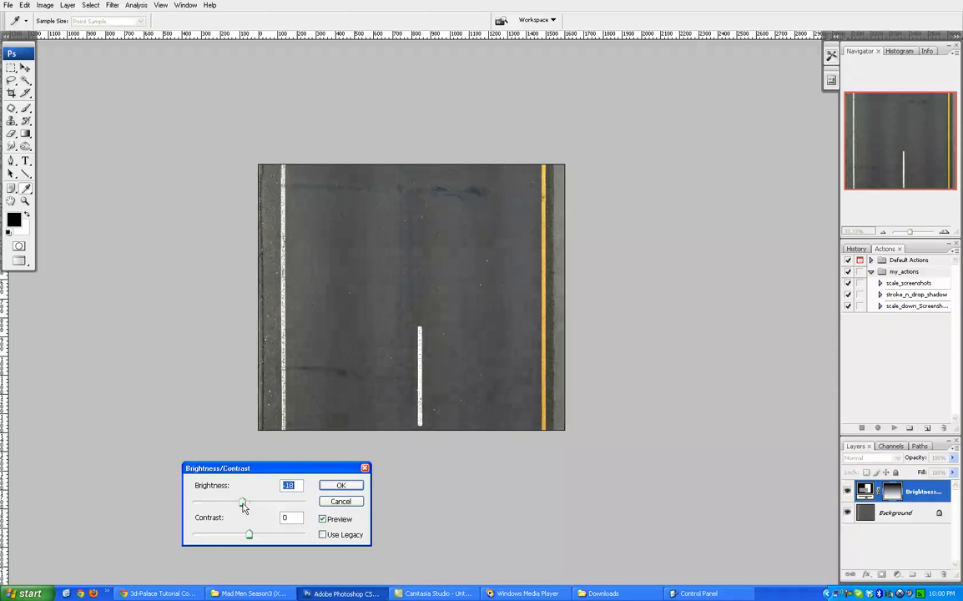
left_click(325, 485)
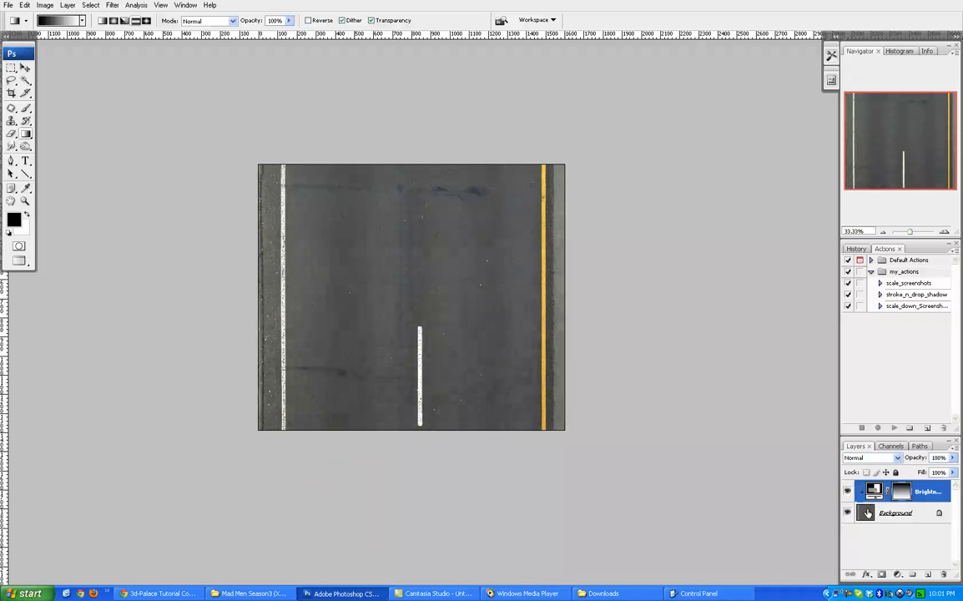
- Convert the locked Background into a regular layer with Normal mode and 100% opacity
left_click(866, 515)
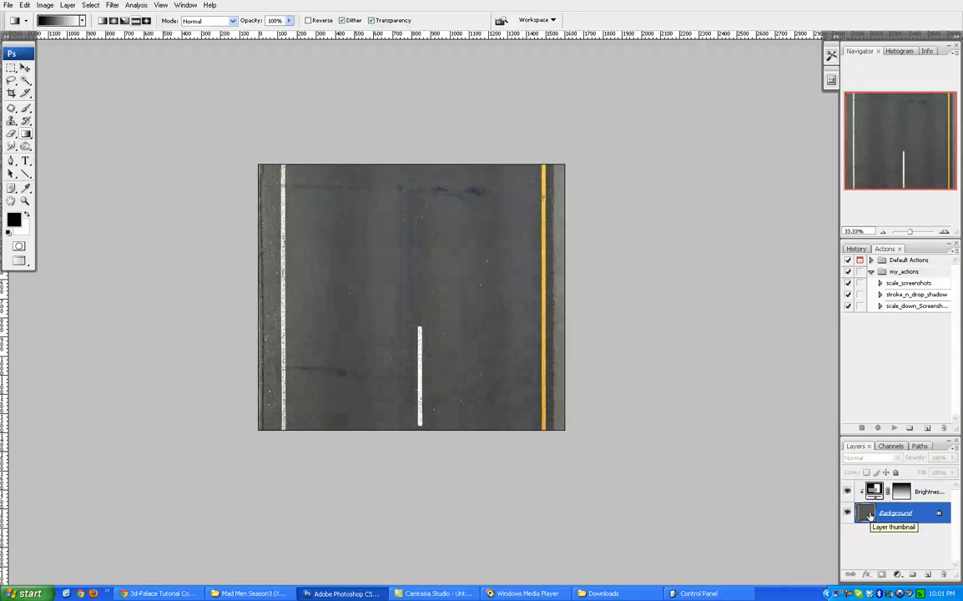
double_click(866, 515)
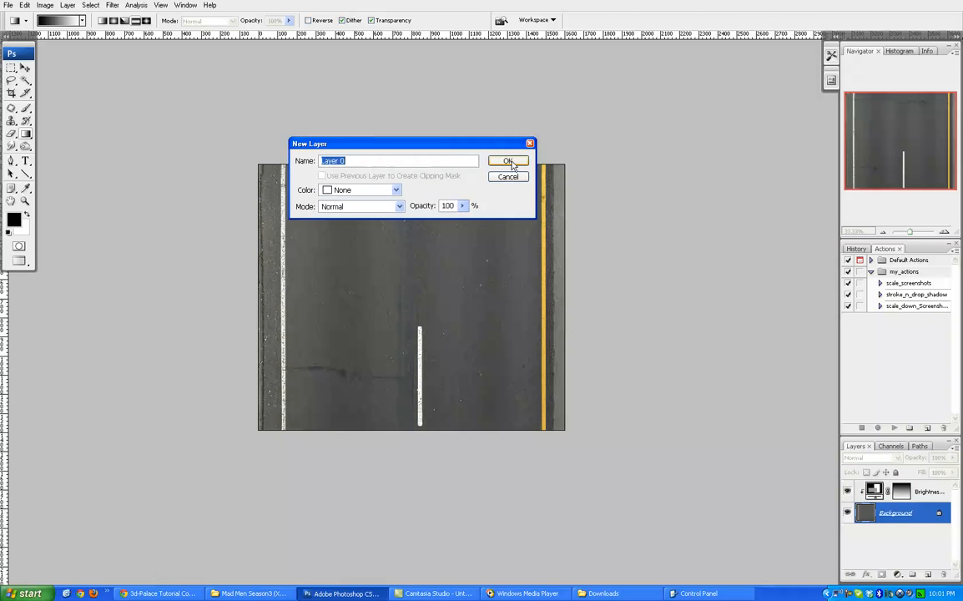
left_click(509, 161)
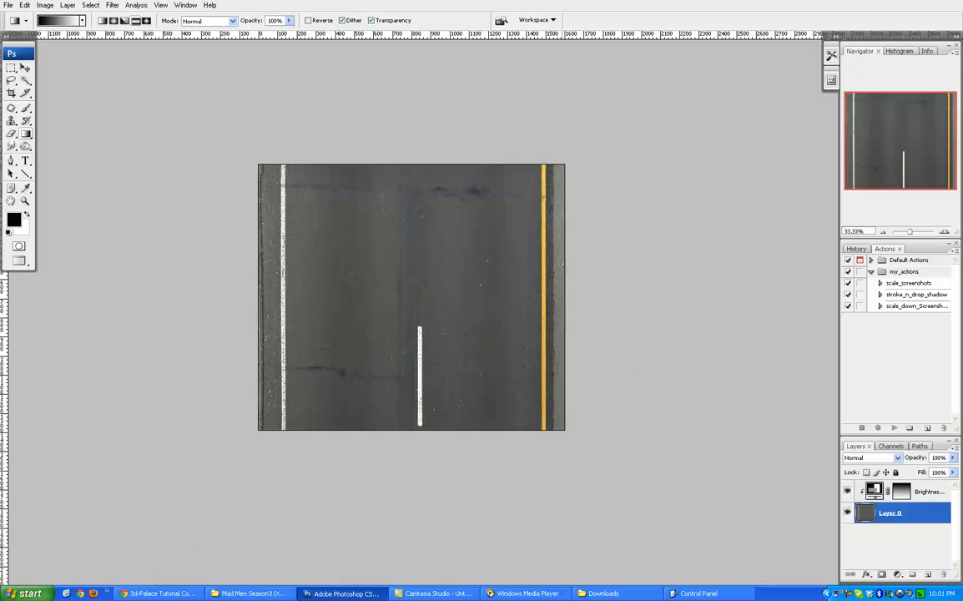
- Try offsetting the road layer 0 pixels horizontally and -400 vertically with wrap around, and compare it with the brightness adjustment hidden and shown
left_click(943, 231)
left_click_drag(367, 218, 374, 206)
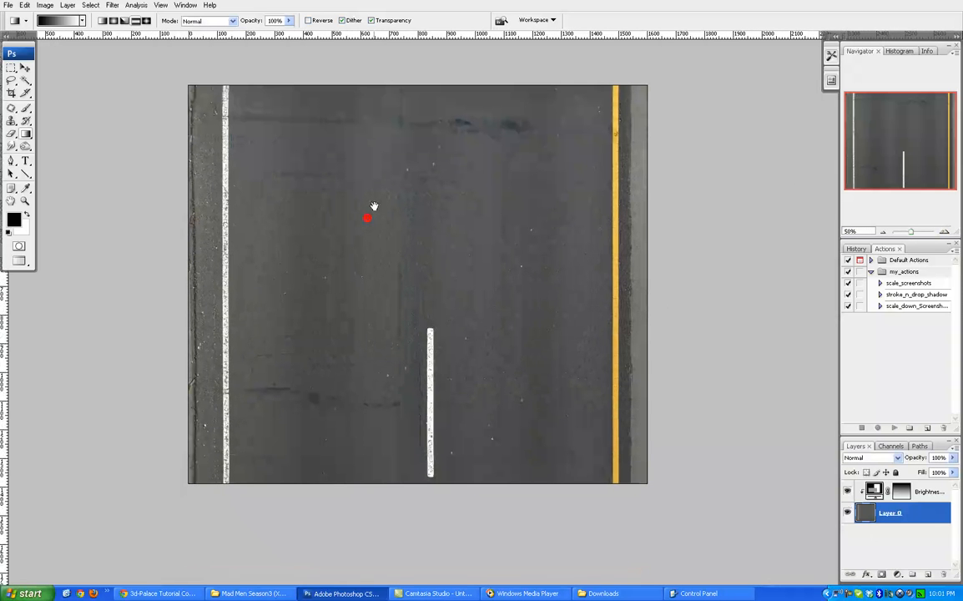
left_click(112, 5)
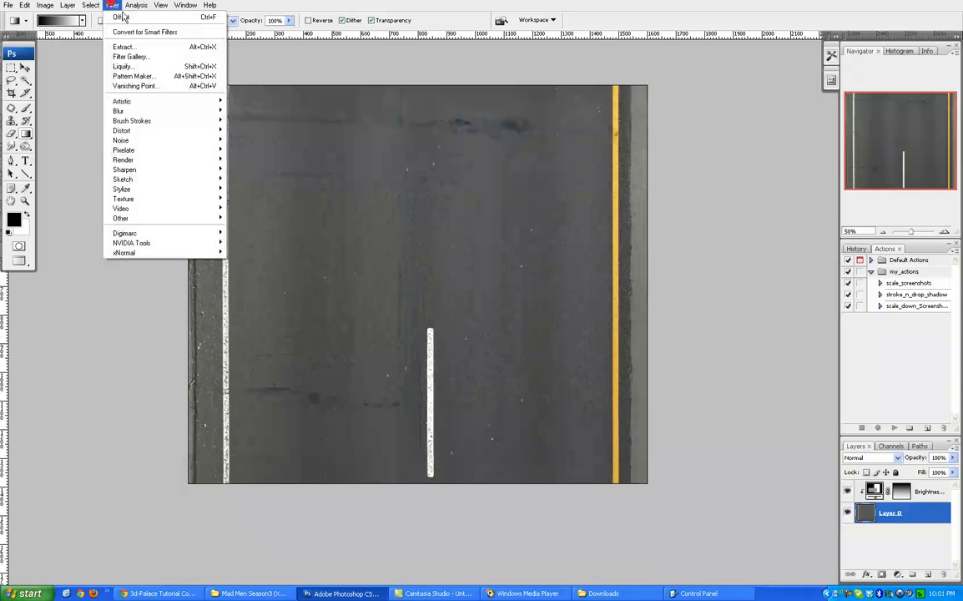
mouse_move(200, 217)
left_click(259, 257)
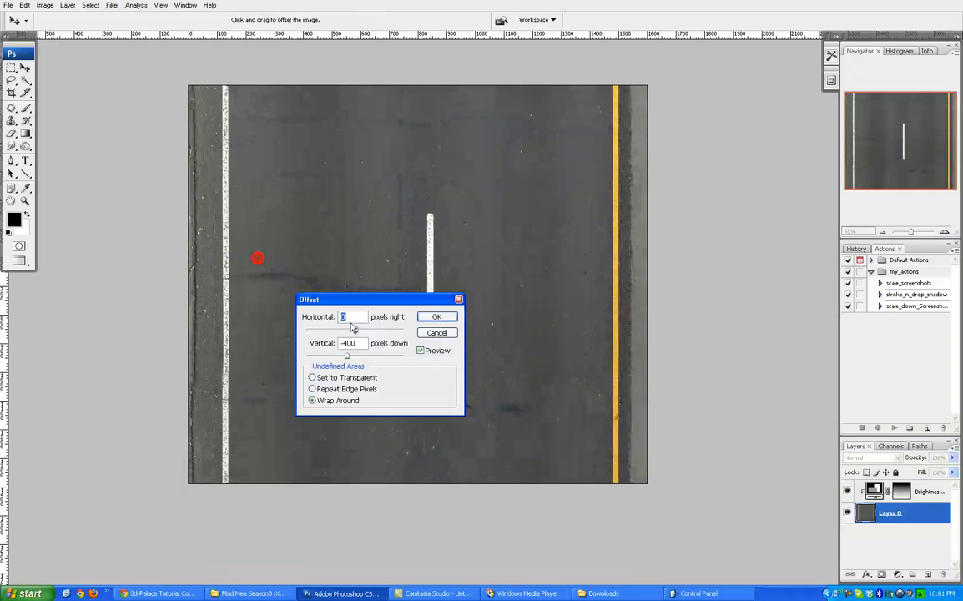
left_click(437, 316)
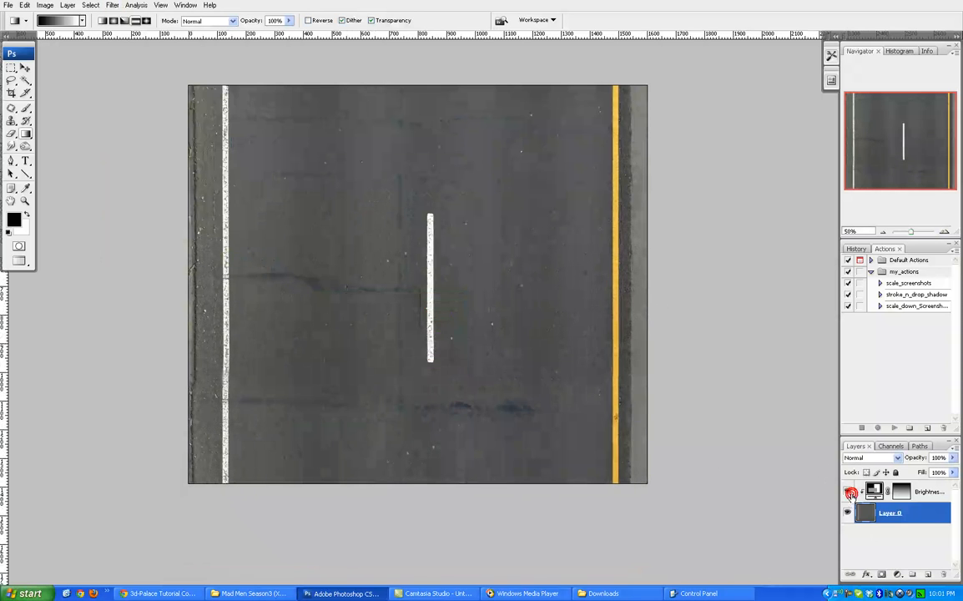
left_click(848, 492)
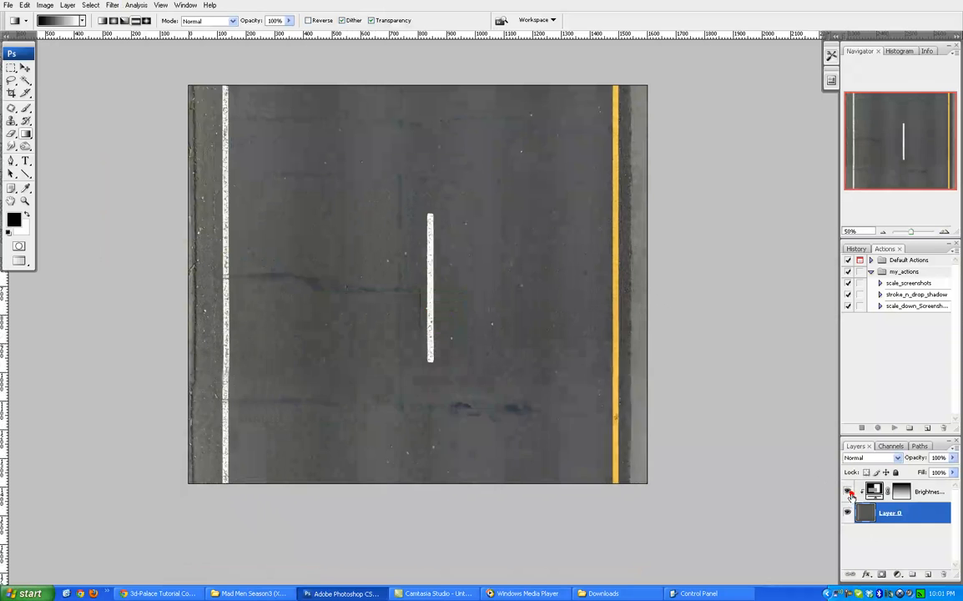
left_click(848, 492)
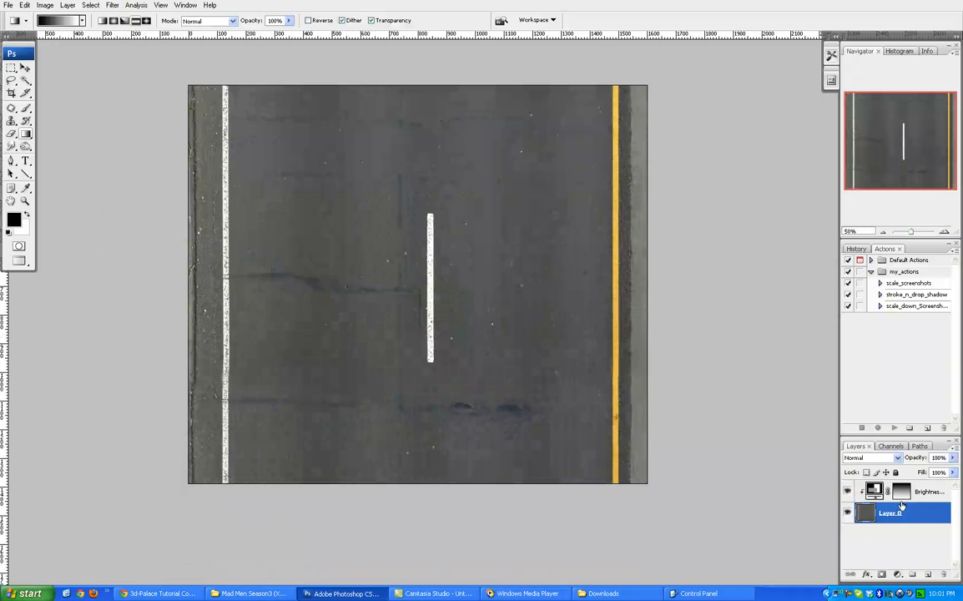
- Undo the road layer's last offset by deleting its history state
left_click(112, 5)
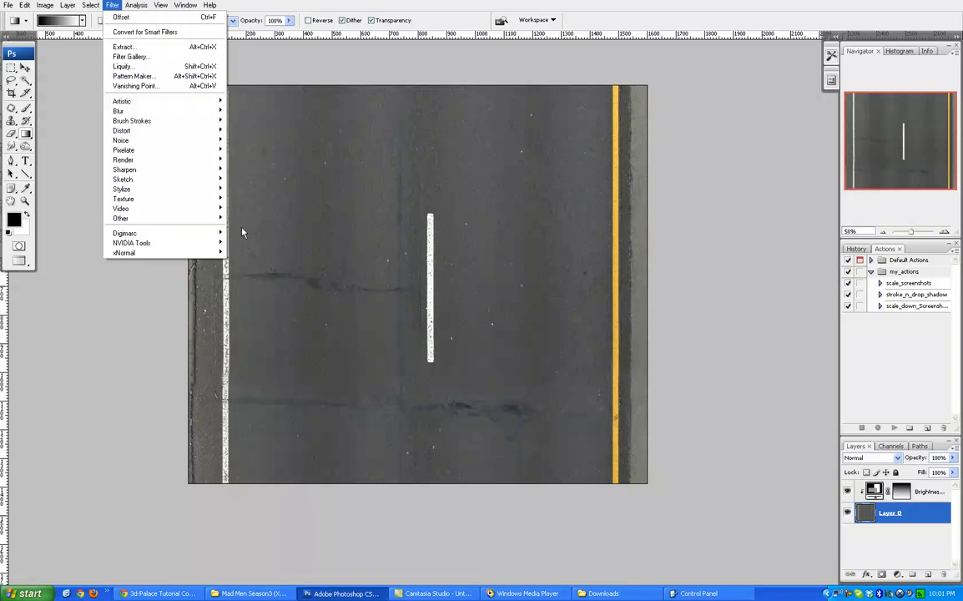
left_click(856, 248)
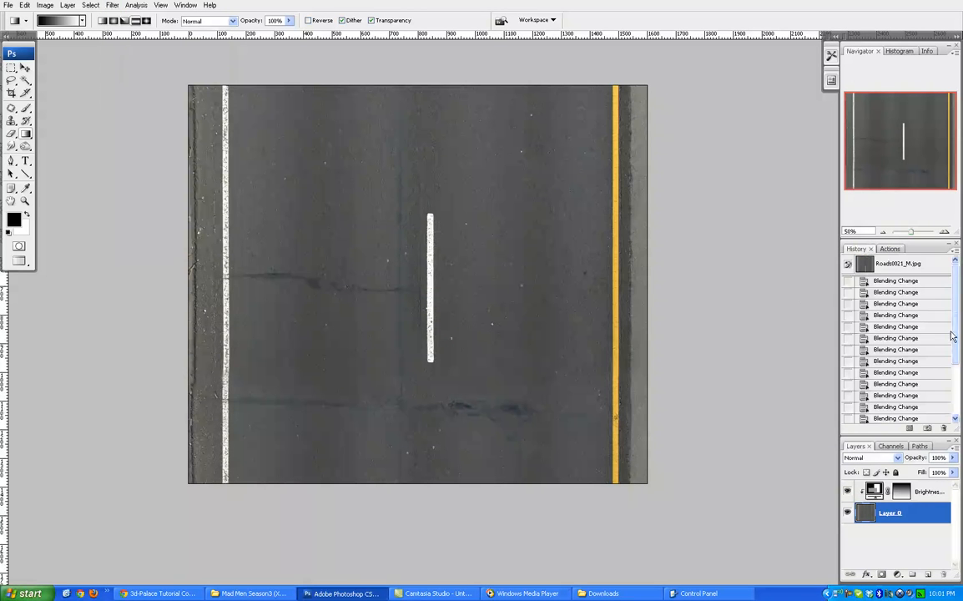
scroll(952, 332, "down", 5)
left_click(944, 428)
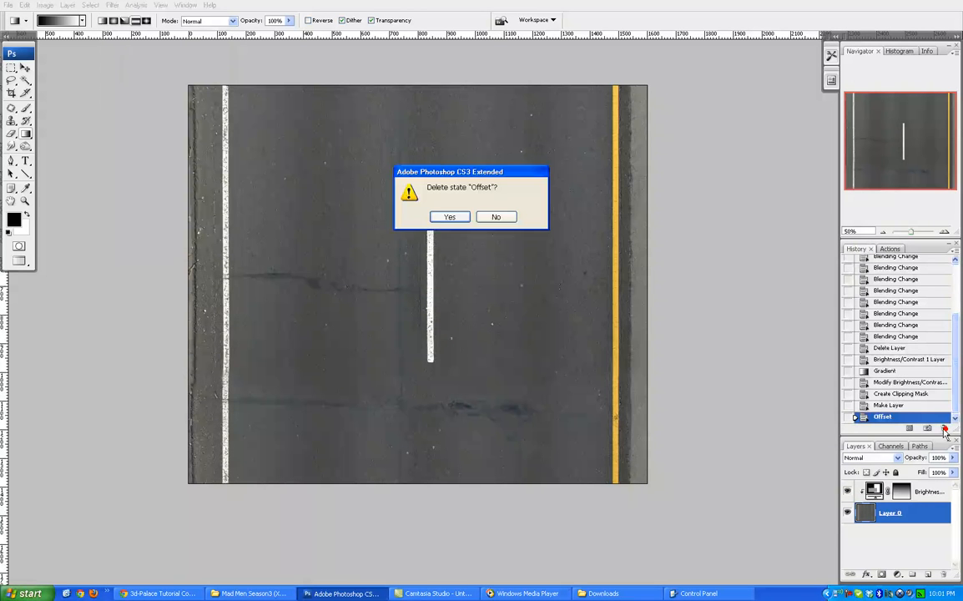
left_click(457, 217)
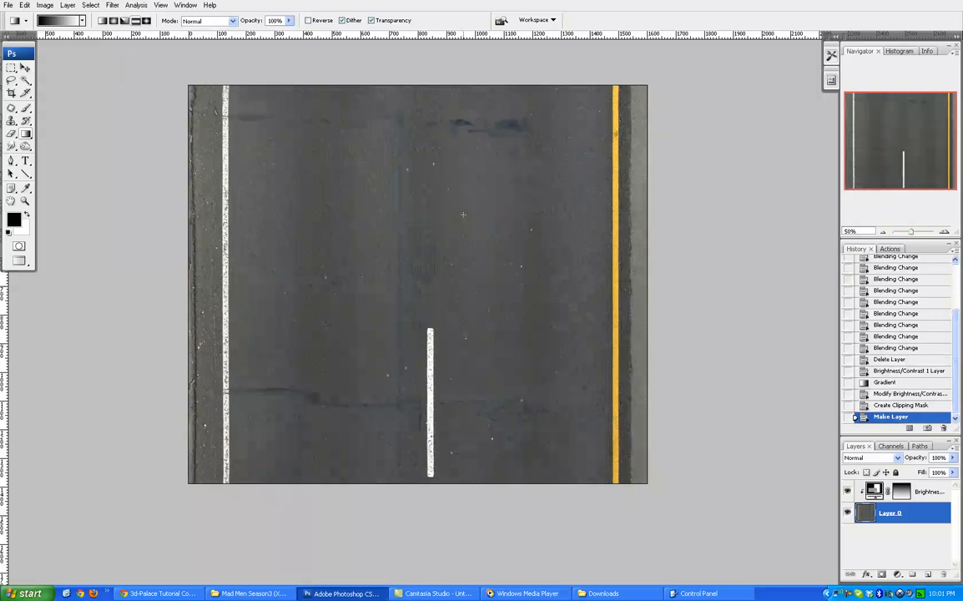
- Resize the image to 512 by 512 pixels with proportions unconstrained
left_click(45, 5)
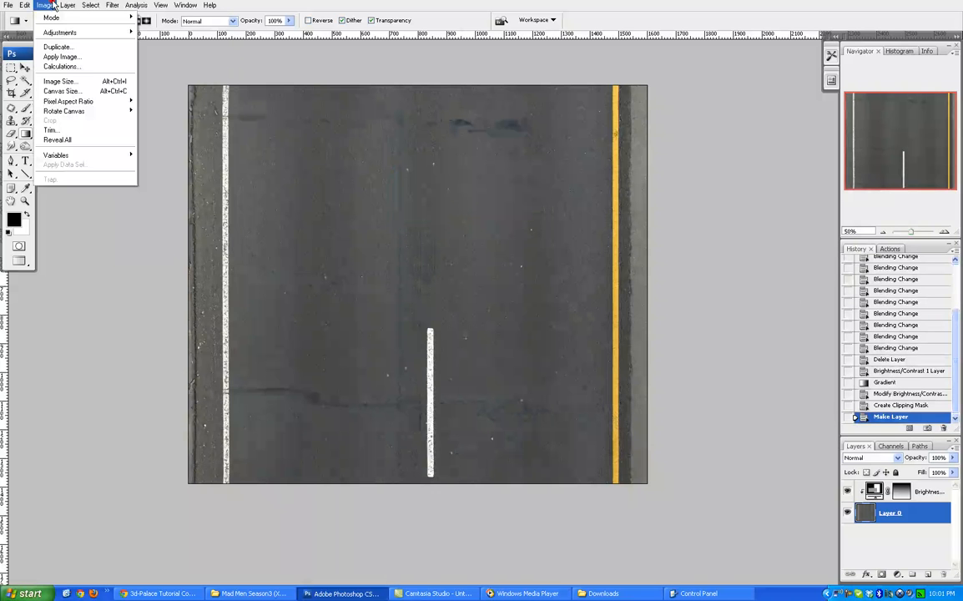
left_click(92, 81)
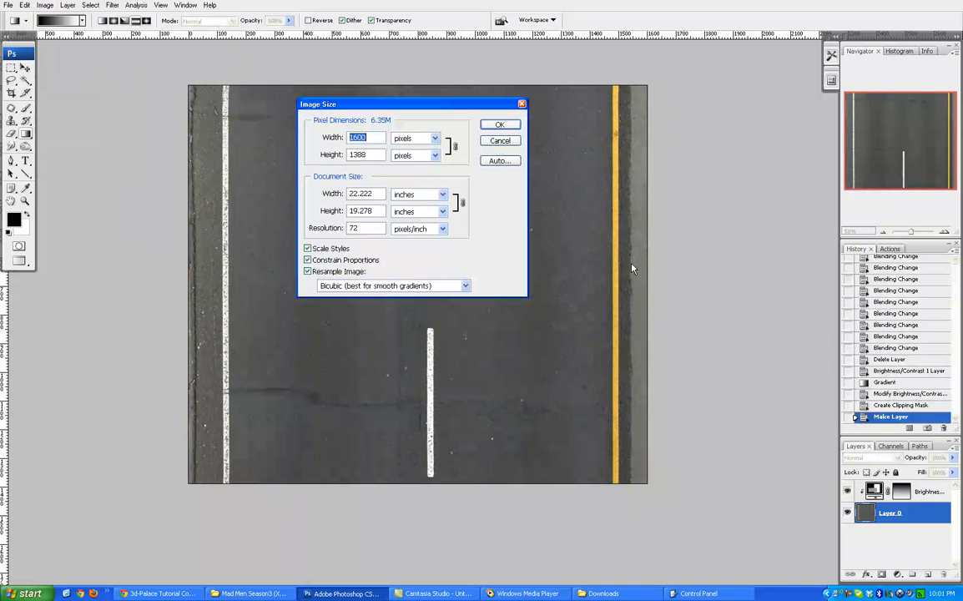
left_click(358, 260)
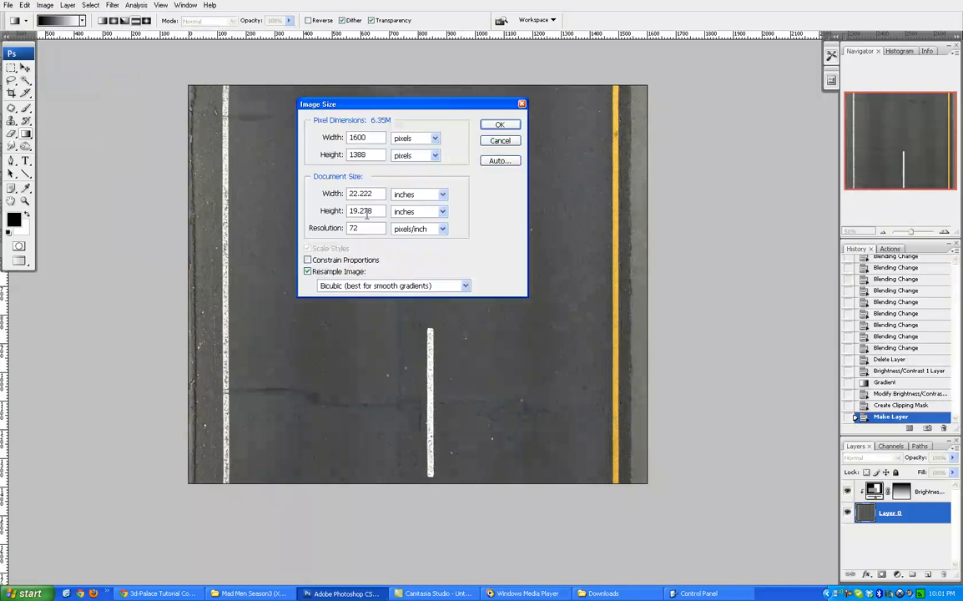
double_click(367, 138)
type("512")
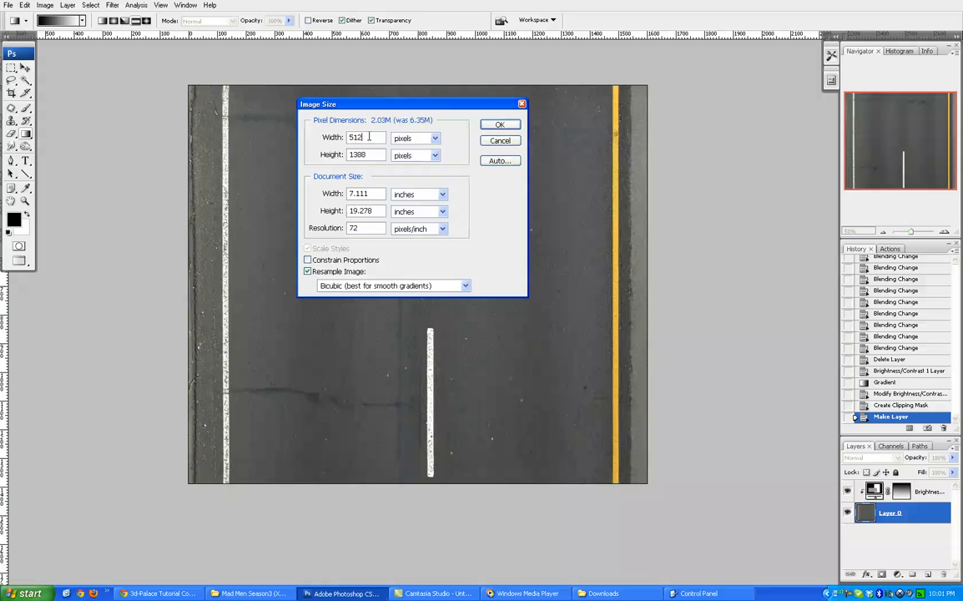
double_click(374, 154)
type("512")
key("Return")
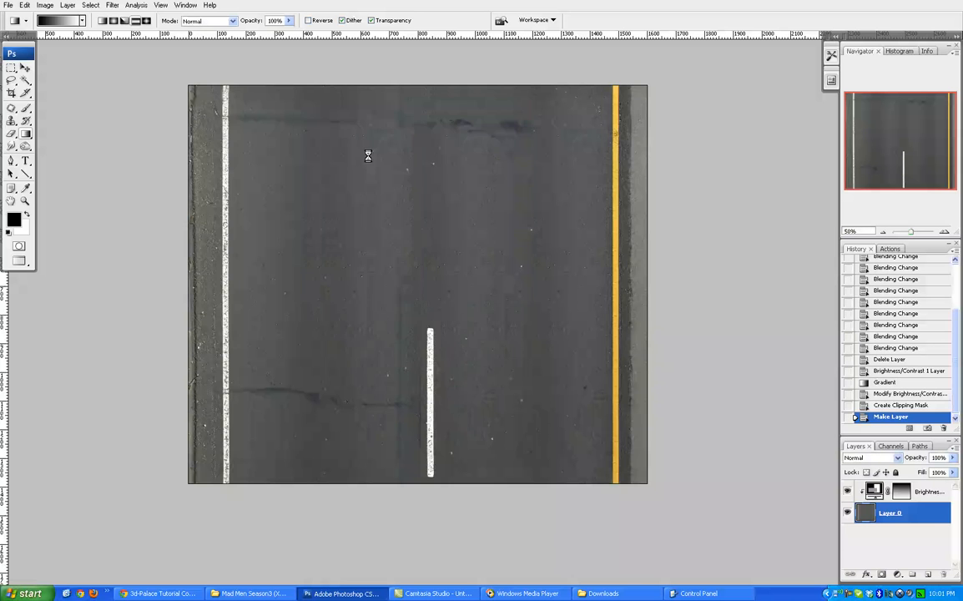
left_click(945, 231)
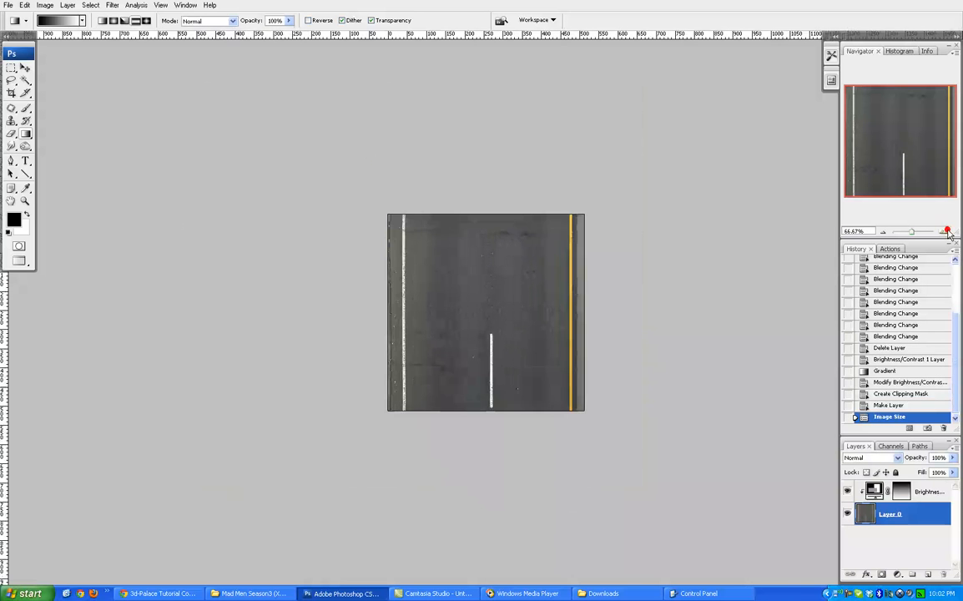
left_click(945, 231)
left_click(946, 232)
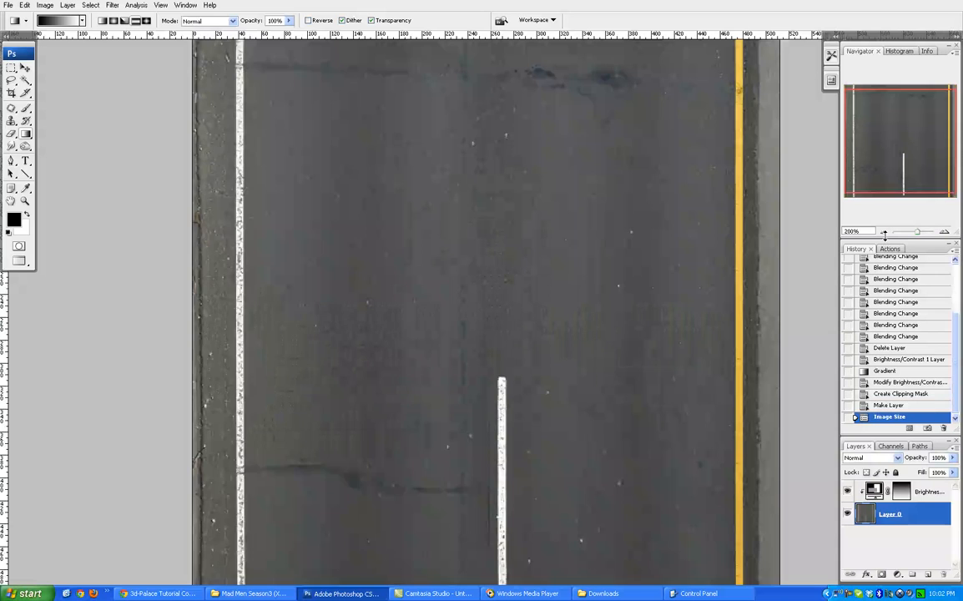
key("ctrl+minus")
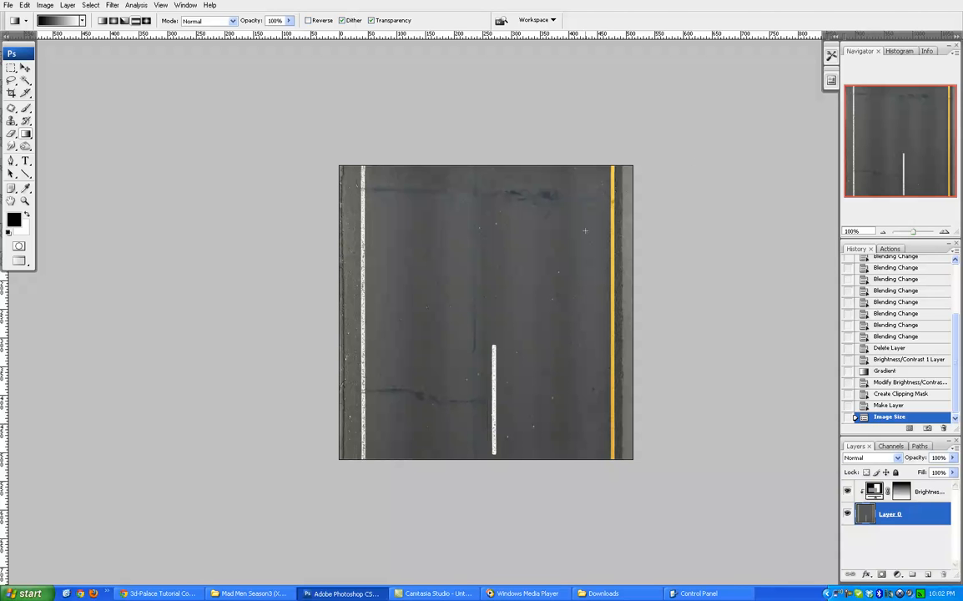
key("F7")
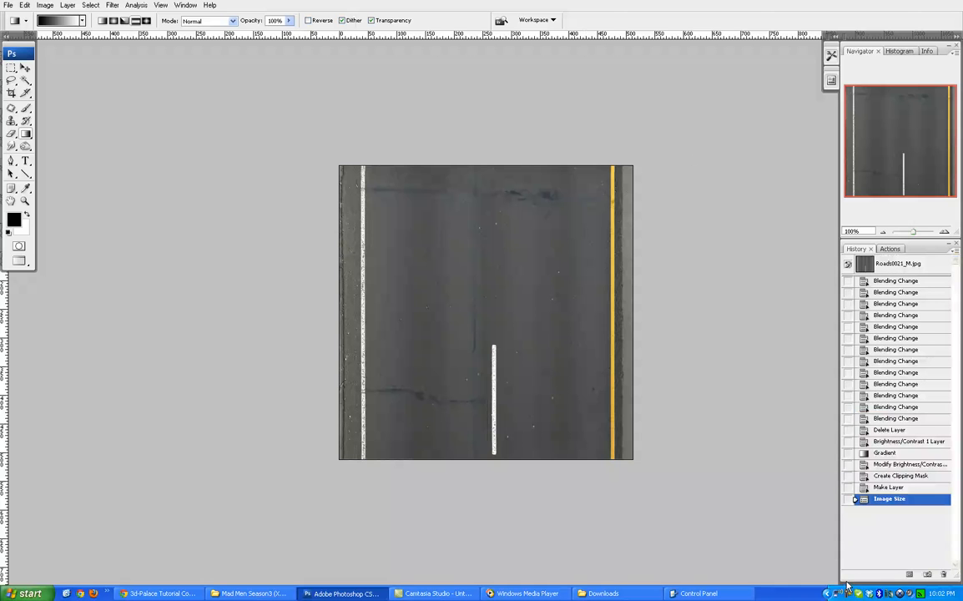